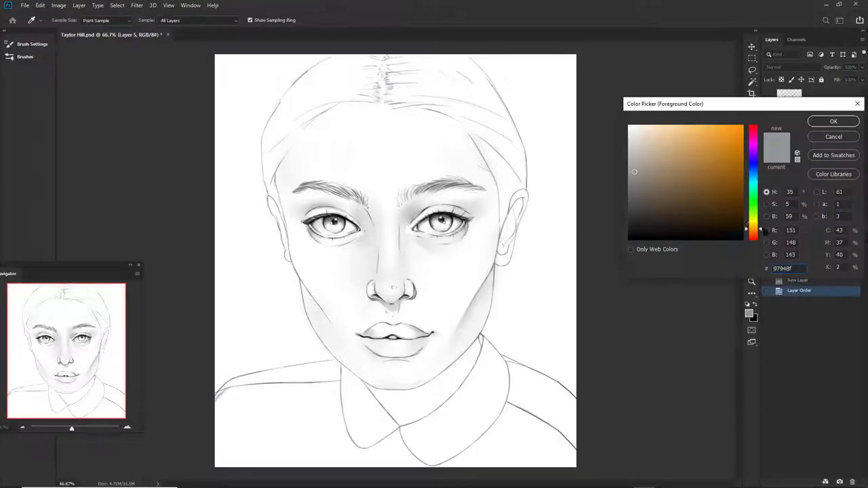
Step: Choose a peach foreground colour and lasso-select the face, jaw and ear
click(668, 136)
click(833, 121)
key(l)
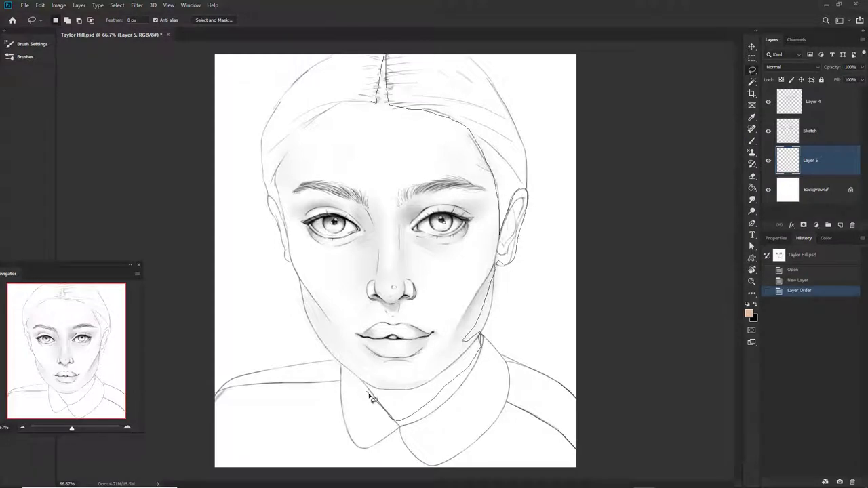
mouse_move(291, 156)
mouse_down()
mouse_move(318, 115)
mouse_move(359, 126)
mouse_move(495, 302)
mouse_move(475, 379)
mouse_up()
alt+drag(474, 379, 502, 285)
mouse_move(501, 285)
alt+mouse_down()
mouse_move(507, 252)
mouse_move(509, 287)
mouse_move(295, 273)
mouse_move(286, 294)
alt+mouse_up()
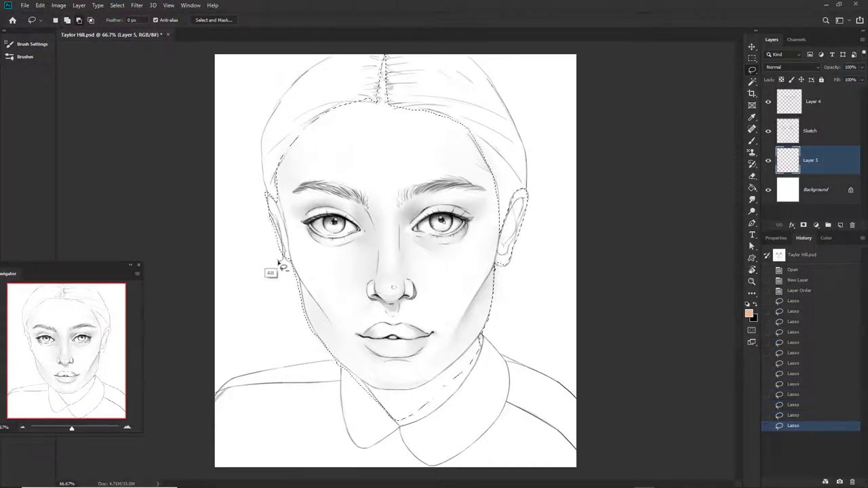
alt+drag(278, 262, 298, 319)
Step: Brush peach into the face selection, deselect, and paint peach along the face edges with a smaller brush
key(b)
mouse_move(445, 349)
mouse_down()
mouse_move(465, 245)
mouse_move(359, 183)
mouse_move(416, 377)
mouse_move(445, 368)
mouse_up()
key(ctrl+d)
key(bracketleft)
key(bracketleft)
key(bracketleft)
mouse_move(400, 414)
mouse_down()
mouse_move(450, 375)
mouse_move(513, 251)
mouse_move(515, 271)
mouse_up()
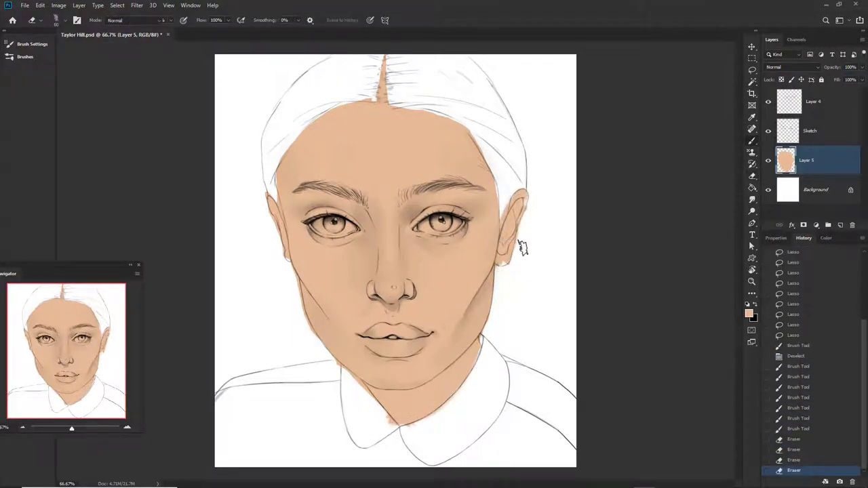
Step: Apply the Hue/Saturation shift to the skin and resample the adjusted skin colour
scroll(461, 155, down, 1)
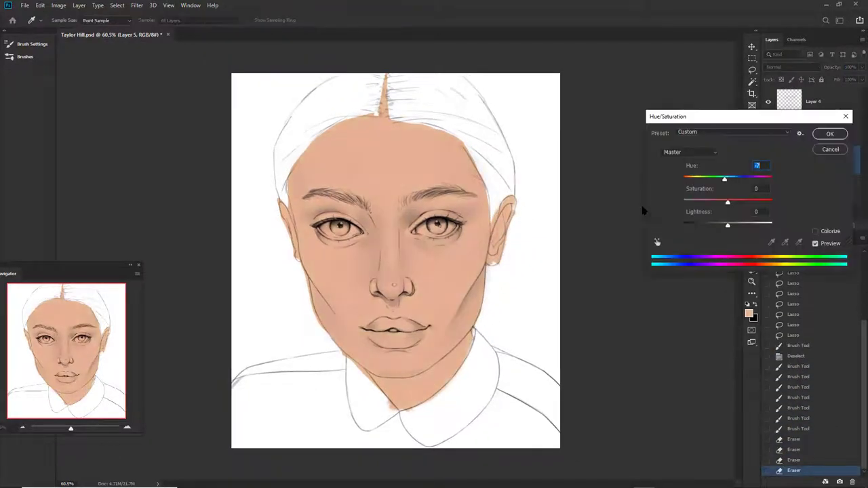
key(Return)
scroll(465, 136, up, 1)
click(749, 313)
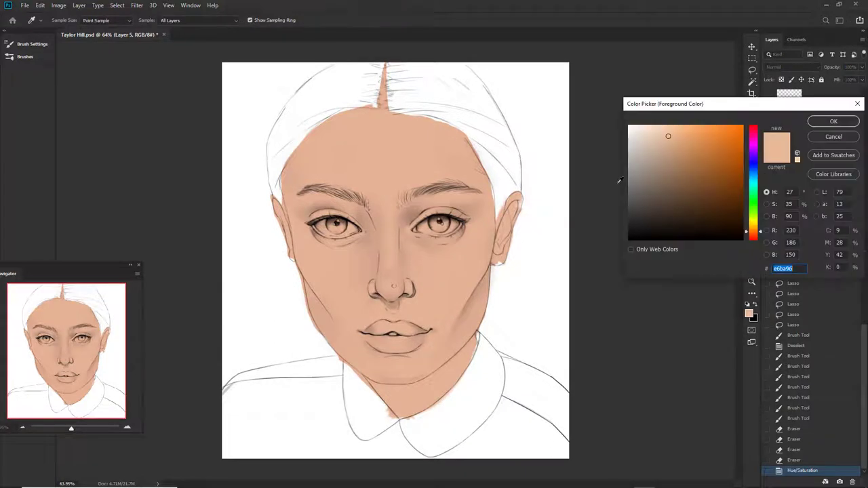
click(838, 142)
key(b)
Step: On a new layer, brush grey shading over the hair at 30–50% opacity
key(ctrl+shift+alt+n)
key(3)
mouse_move(407, 94)
mouse_down()
mouse_move(451, 115)
mouse_move(436, 101)
mouse_move(501, 217)
mouse_move(498, 162)
mouse_move(465, 113)
mouse_move(411, 93)
mouse_move(400, 103)
mouse_move(366, 82)
mouse_move(277, 188)
mouse_move(277, 155)
mouse_move(350, 97)
mouse_up()
key(5)
Step: Paint both irises blue-grey on a new layer, adding a darker stroke to the left iris
key(ctrl+0)
key(i)
click(749, 313)
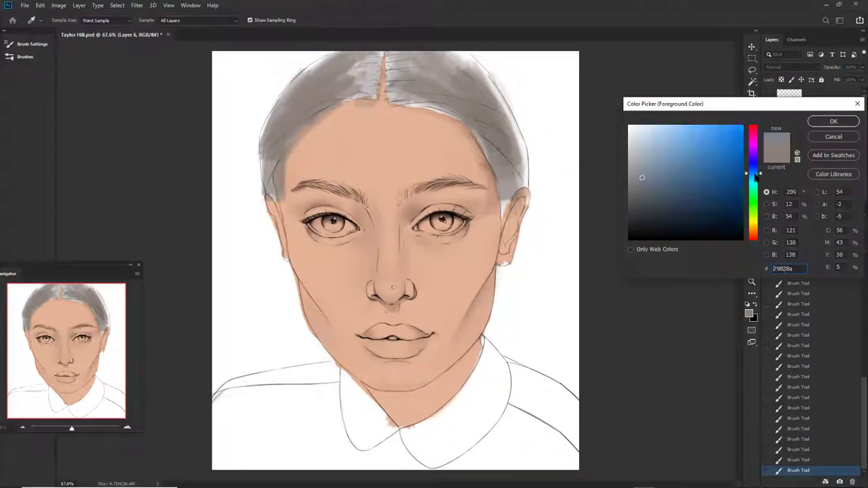
click(833, 120)
click(839, 224)
mouse_move(434, 220)
mouse_down()
mouse_move(465, 229)
mouse_move(443, 231)
mouse_up()
click(749, 313)
click(833, 121)
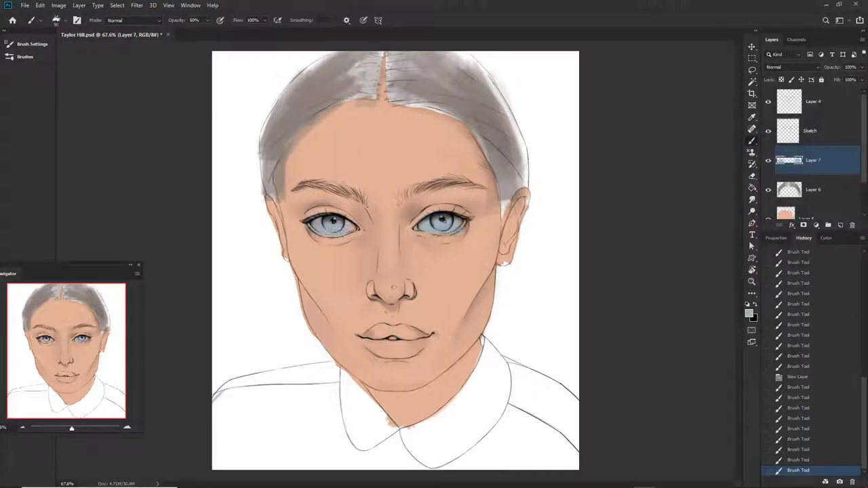
drag(324, 220, 345, 228)
Step: On a new layer, pick a pink colour and brush it over the lips
click(839, 224)
key(i)
click(748, 313)
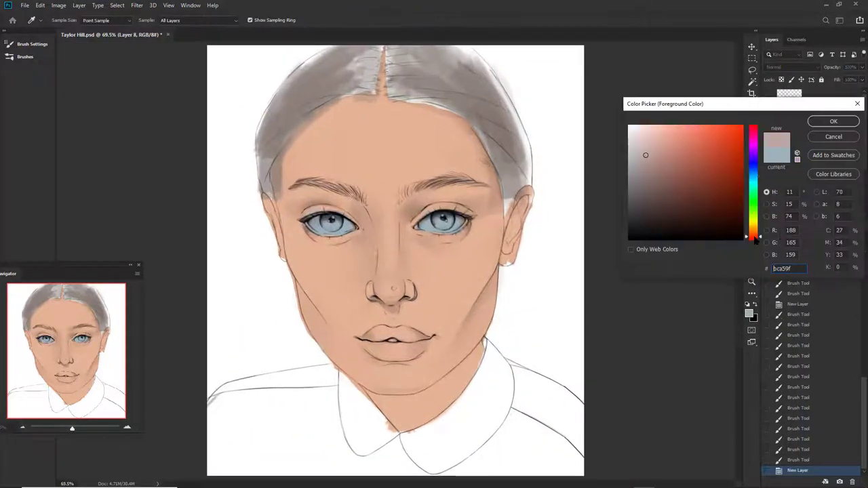
drag(754, 238, 752, 140)
click(833, 121)
key(b)
drag(373, 340, 406, 339)
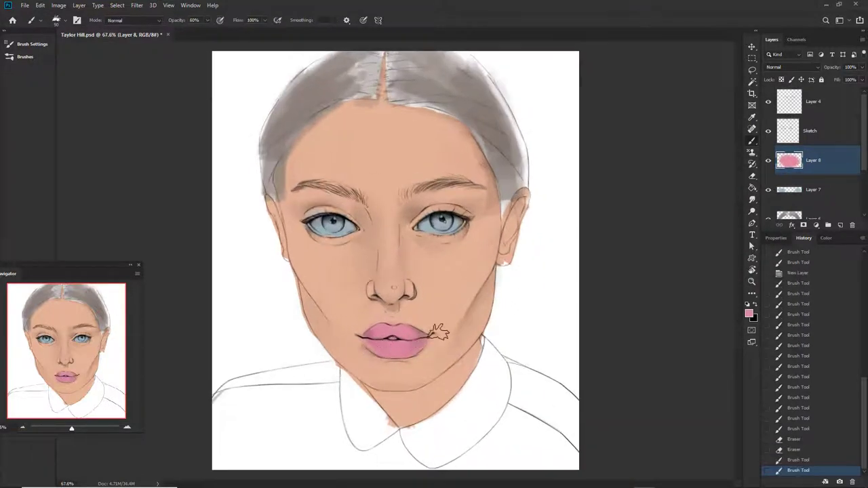
Step: Adjust the lip colour with Hue/Saturation, entering 0 in the dialog
key(ctrl+u)
text(0)
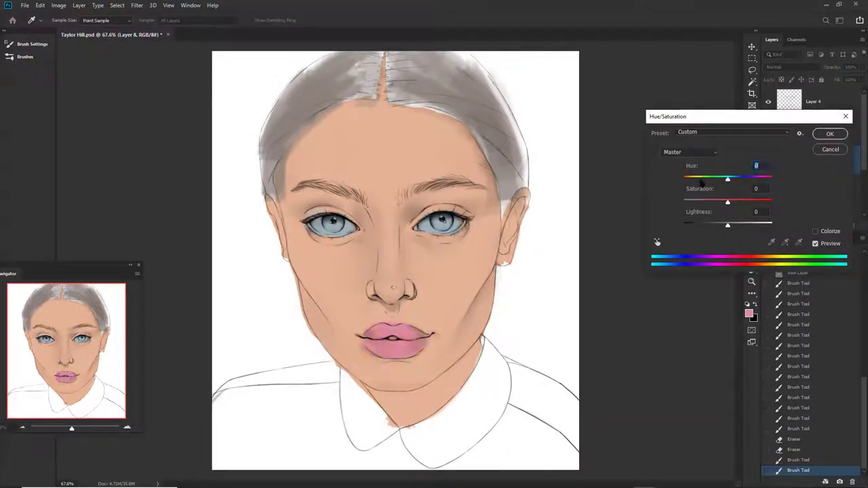
key(Return)
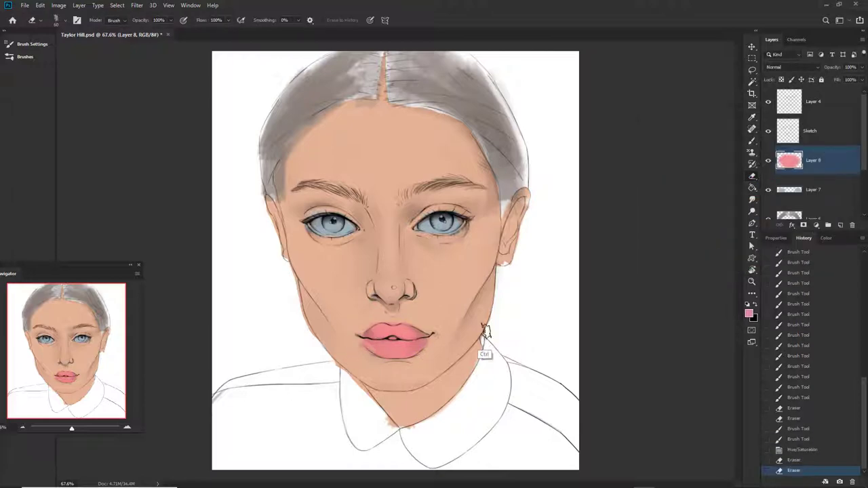
scroll(483, 330, down, 1)
Step: Lasso the collar and clothing area, fill it with dark navy, and deselect
key(l)
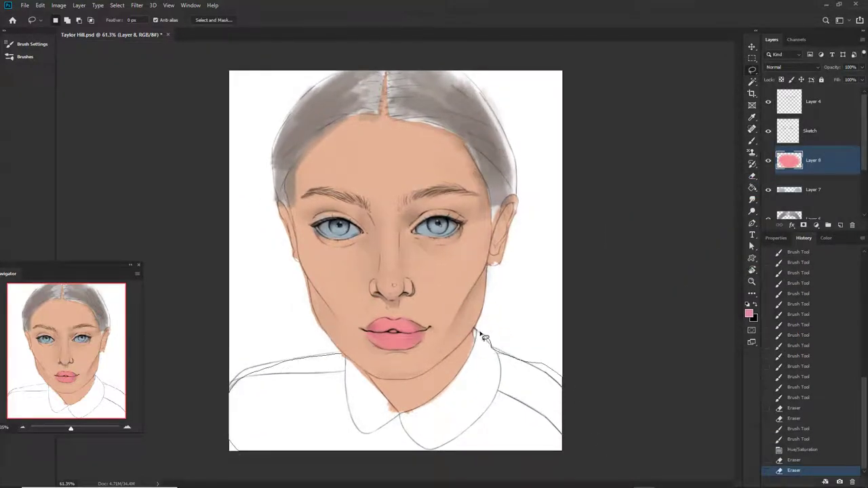
mouse_move(404, 420)
mouse_down()
mouse_move(368, 407)
mouse_move(445, 358)
mouse_move(372, 411)
mouse_move(480, 349)
mouse_move(518, 349)
mouse_move(567, 393)
mouse_move(225, 409)
mouse_move(230, 371)
mouse_up()
key(b)
click(748, 313)
click(678, 224)
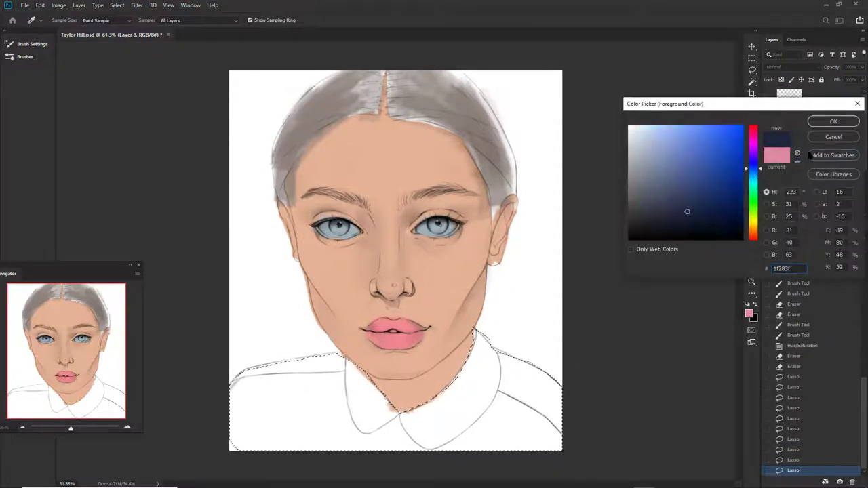
key(Return)
drag(536, 387, 265, 407)
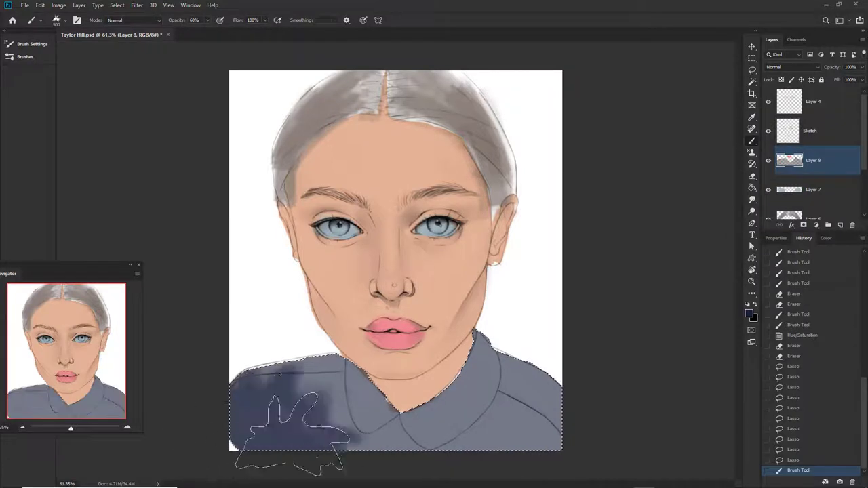
mouse_move(535, 407)
mouse_down()
mouse_move(258, 427)
mouse_move(406, 339)
mouse_move(193, 407)
mouse_move(271, 418)
mouse_move(232, 443)
mouse_move(395, 461)
mouse_up()
key(ctrl+d)
Step: Refine the navy edges at 100% opacity around the right shoulder and left of the chin
key(0)
drag(520, 374, 539, 360)
key(e)
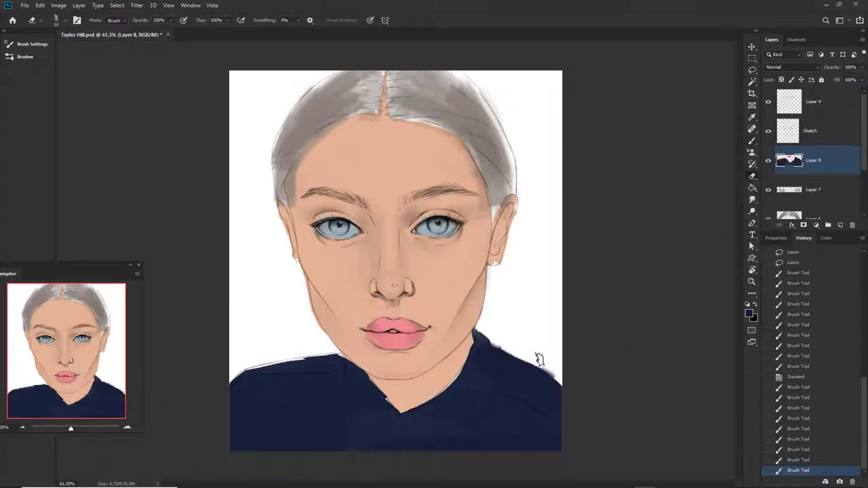
mouse_move(319, 356)
mouse_down()
mouse_move(384, 393)
mouse_move(362, 393)
mouse_move(346, 341)
mouse_move(305, 356)
mouse_move(342, 379)
mouse_up()
key(b)
key(e)
drag(352, 349, 369, 372)
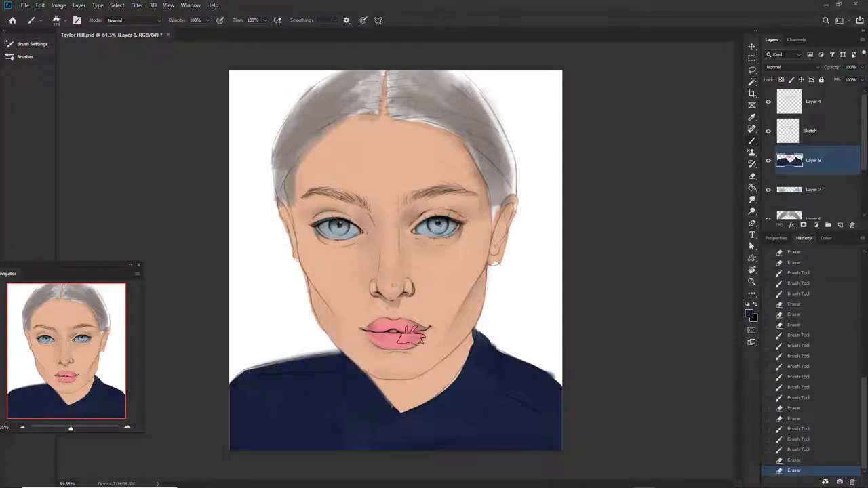
scroll(450, 289, up, 1)
Step: On a new layer, paint light blue over both irises
click(749, 312)
click(678, 151)
click(833, 120)
key(ctrl+shift+alt+n)
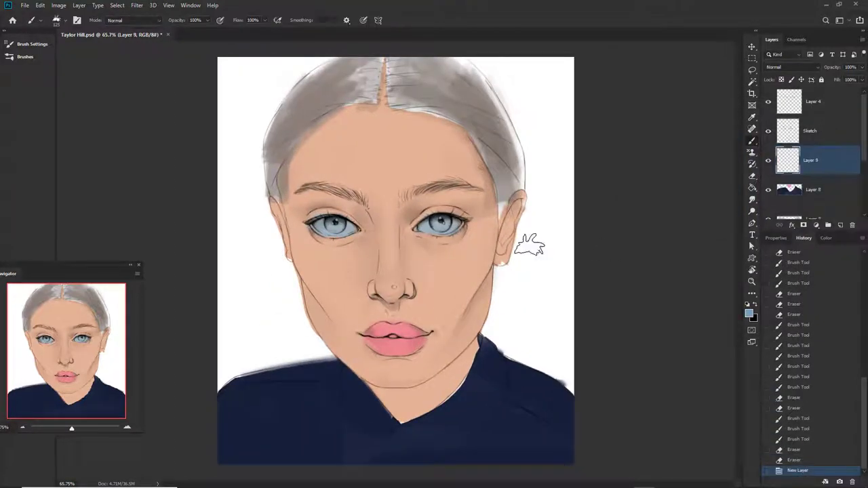
mouse_move(437, 221)
mouse_down()
mouse_move(448, 224)
mouse_move(431, 240)
mouse_up()
drag(330, 223, 340, 229)
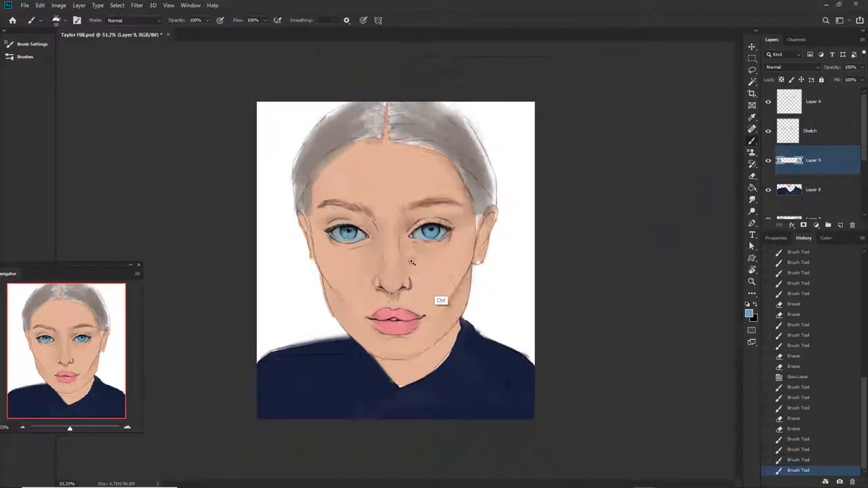
scroll(443, 301, up, 1)
Step: Switch the foreground colour to mint teal
click(749, 313)
click(752, 185)
click(833, 121)
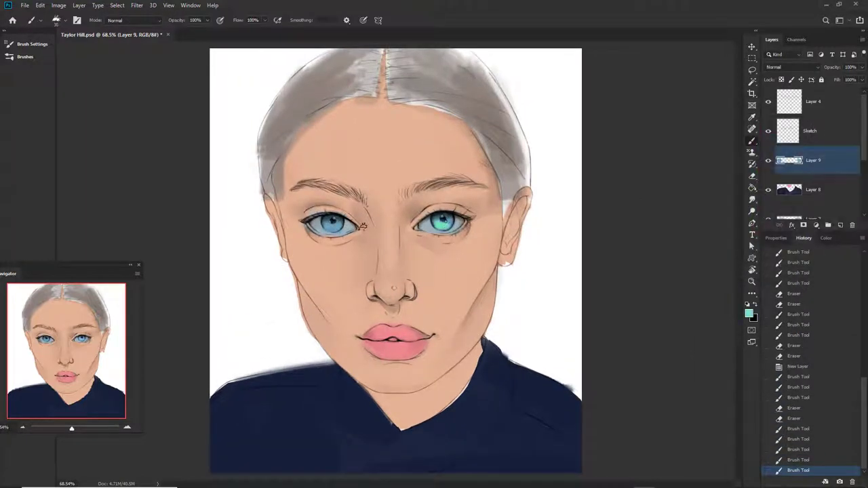
scroll(446, 289, down, 3)
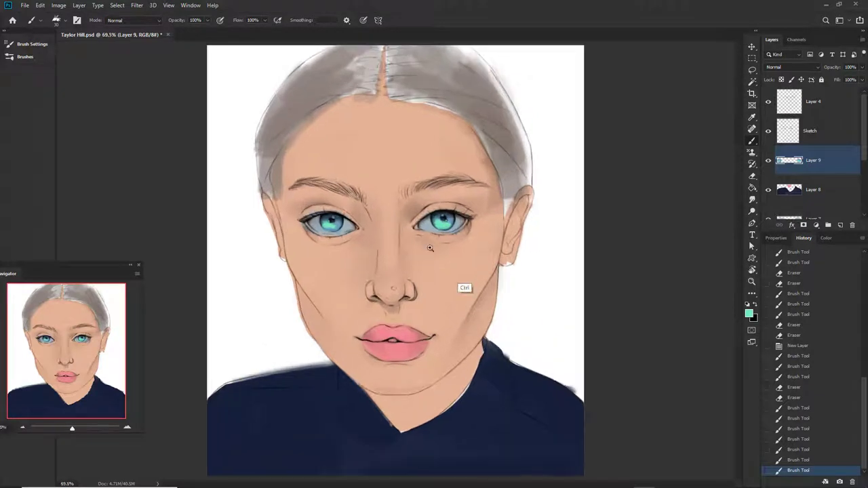
Step: Merge the colour layers, then brush soft brown shadows above the right eye, around the nose and at the lip corner
key(ctrl+e)
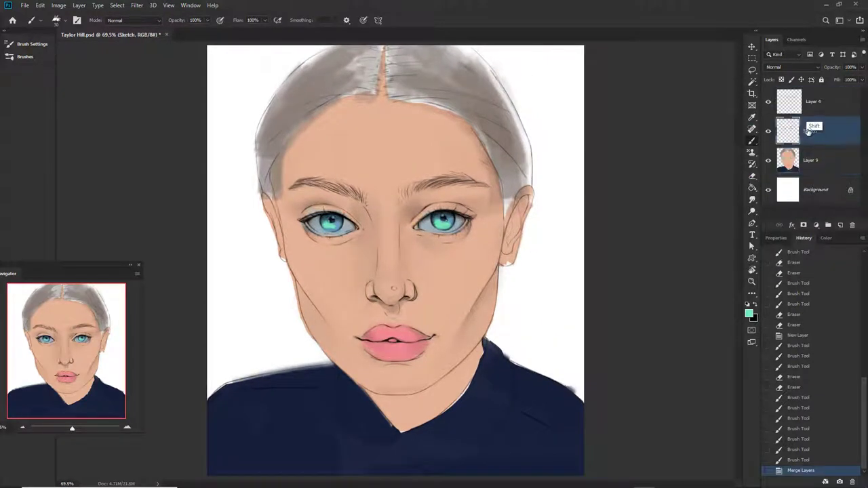
click(810, 101)
double_click(810, 101)
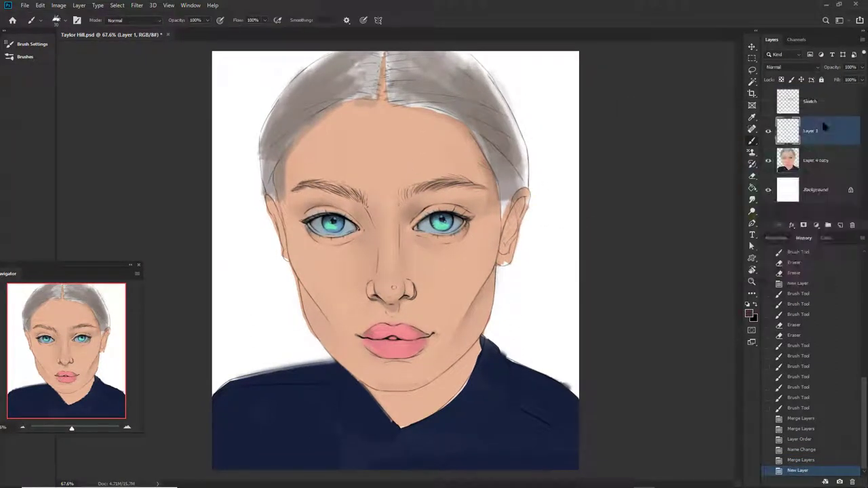
mouse_move(415, 212)
mouse_down()
mouse_move(417, 200)
mouse_move(442, 223)
mouse_move(465, 301)
mouse_move(411, 397)
mouse_move(415, 405)
mouse_up()
drag(400, 286, 426, 293)
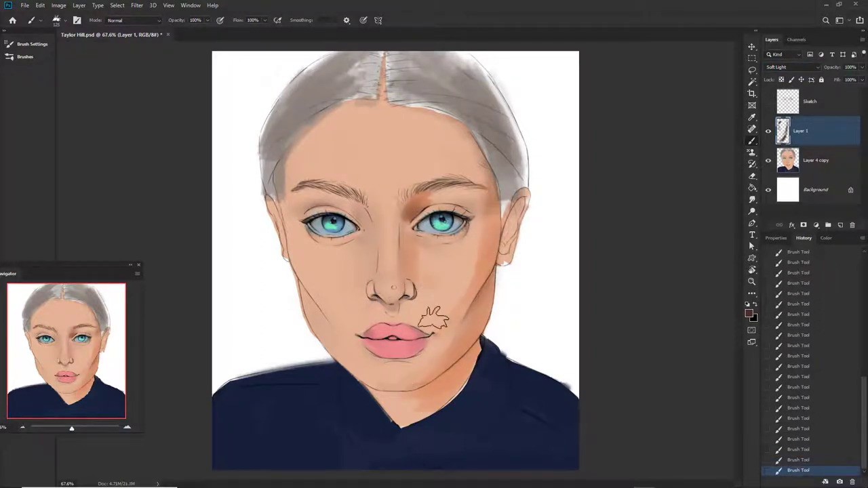
drag(425, 351, 432, 347)
Step: Erase excess shading near the left eye, then shade the left eyebrow, lower cheek and forehead
scroll(393, 288, up, 1)
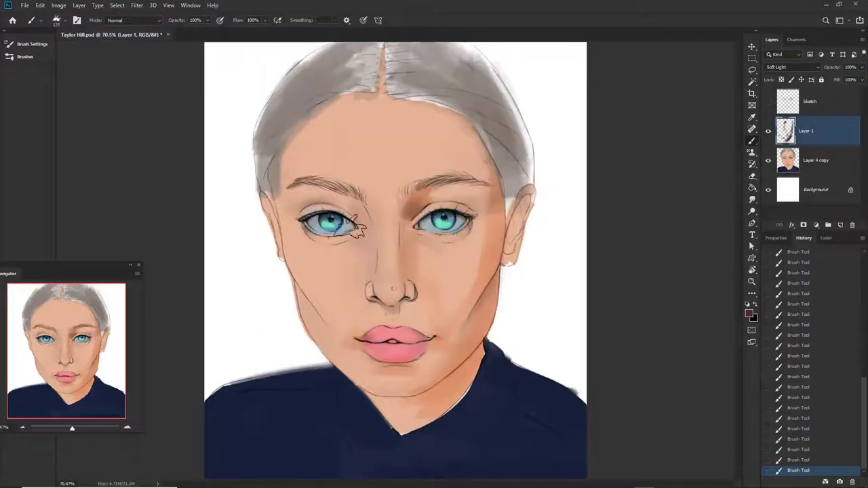
key(e)
drag(338, 217, 361, 242)
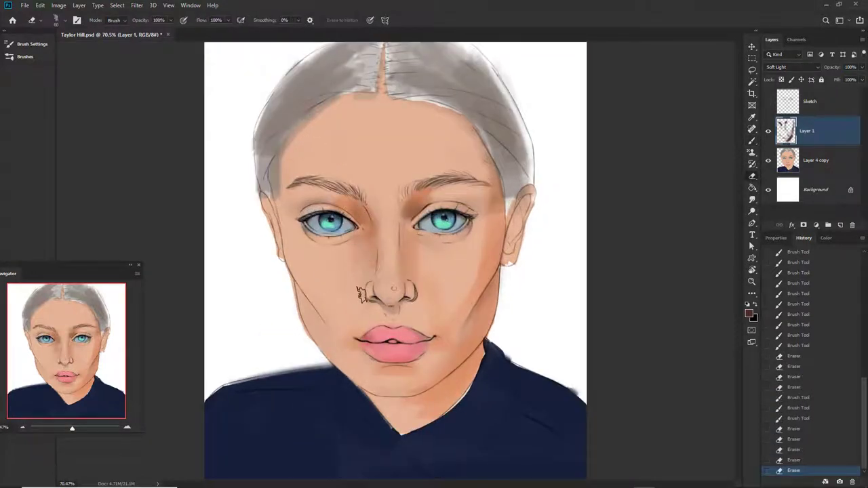
mouse_move(300, 194)
mouse_down()
mouse_move(288, 203)
mouse_move(298, 237)
mouse_up()
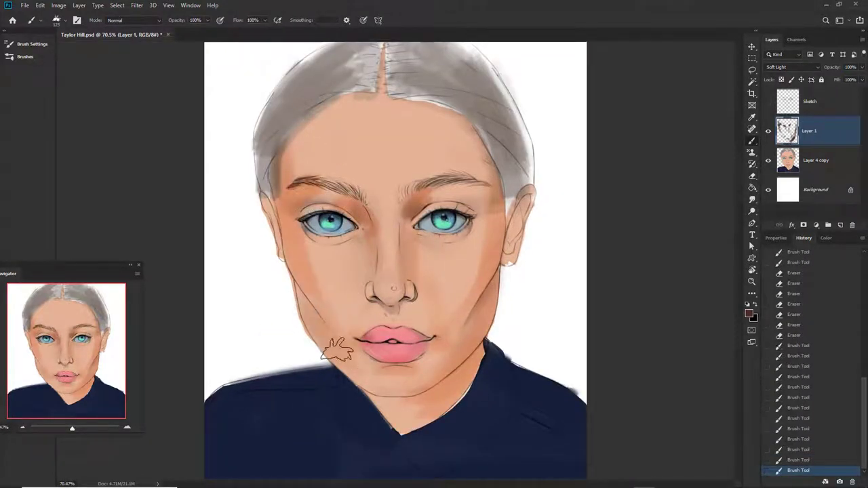
drag(278, 196, 271, 257)
drag(325, 139, 343, 119)
scroll(452, 244, down, 1)
scroll(465, 174, up, 1)
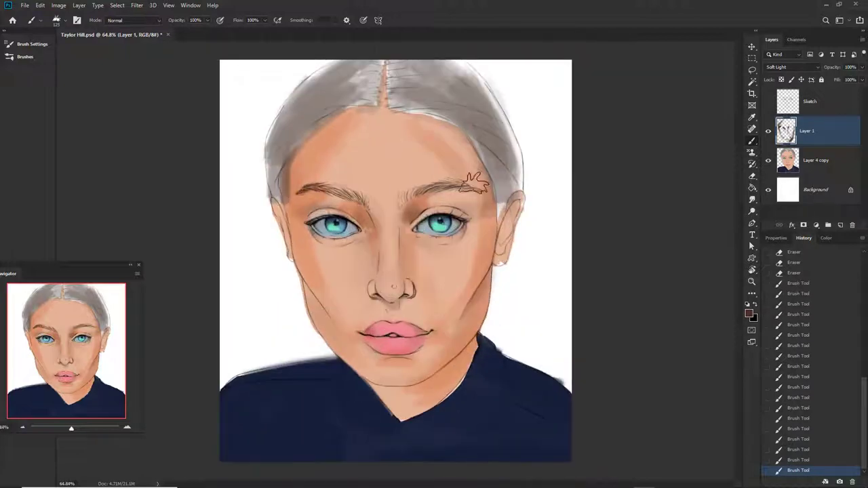
scroll(457, 251, down, 5)
Step: Smudge the contour shading softer and add shadow beneath the nose
scroll(426, 140, up, 5)
key(r)
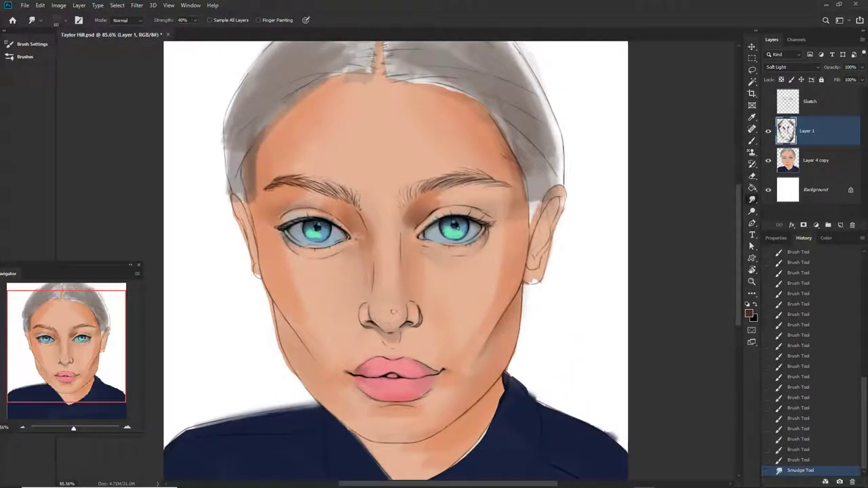
scroll(403, 234, down, 2)
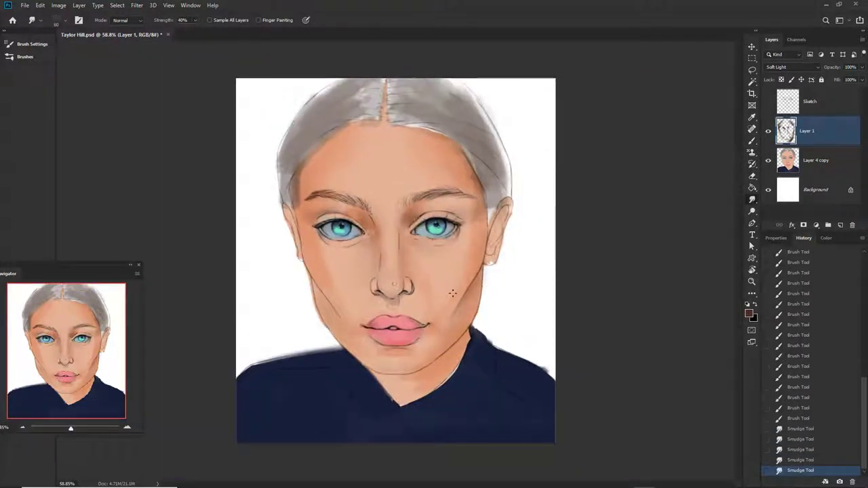
key(b)
scroll(418, 322, up, 4)
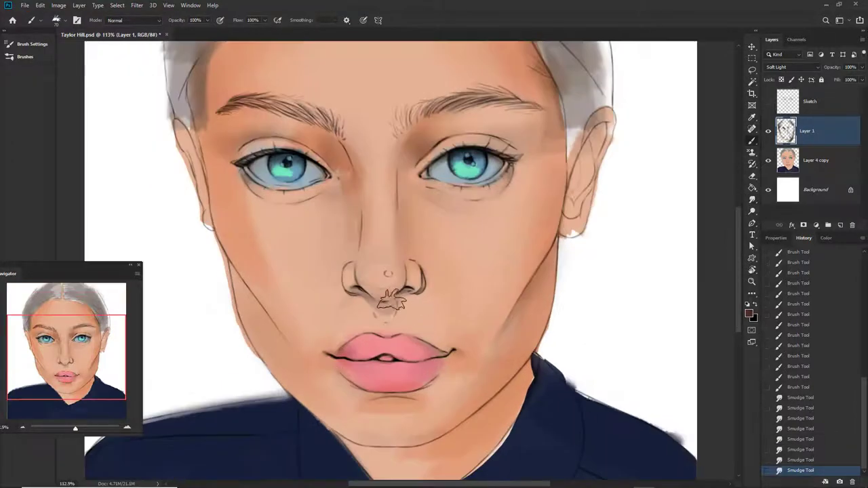
mouse_move(359, 281)
mouse_down()
mouse_move(406, 301)
mouse_move(427, 298)
mouse_move(420, 316)
mouse_up()
scroll(436, 295, down, 3)
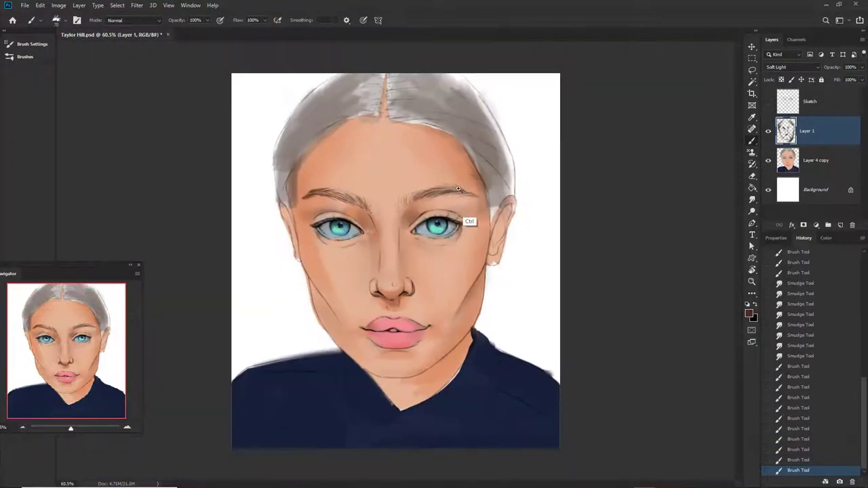
click(748, 313)
click(833, 120)
Step: Merge Layer 1 with Layer 4 copy, then paint darker brown over both sides of the hair
shift+click(813, 160)
key(ctrl+e)
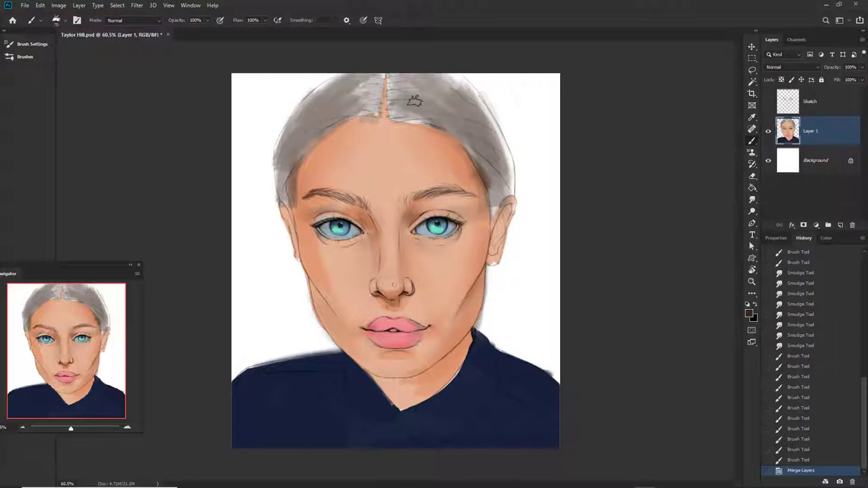
drag(393, 118, 454, 112)
mouse_move(407, 95)
mouse_down()
mouse_move(476, 132)
mouse_move(488, 183)
mouse_move(455, 101)
mouse_move(448, 112)
mouse_up()
drag(366, 95, 288, 149)
drag(383, 76, 277, 170)
drag(342, 117, 295, 156)
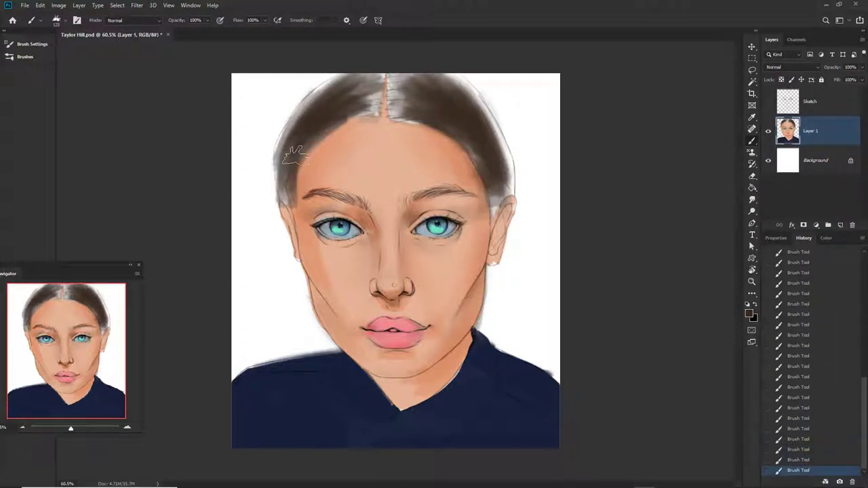
drag(408, 114, 455, 77)
alt+click(385, 127)
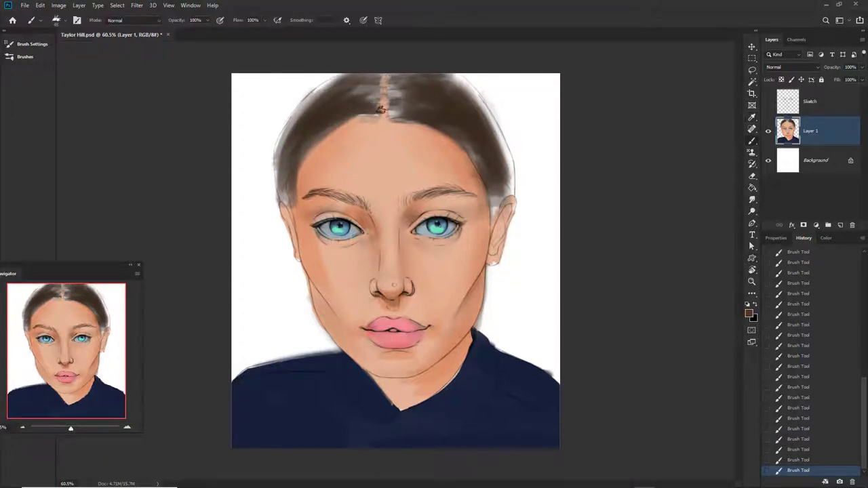
scroll(422, 194, up, 1)
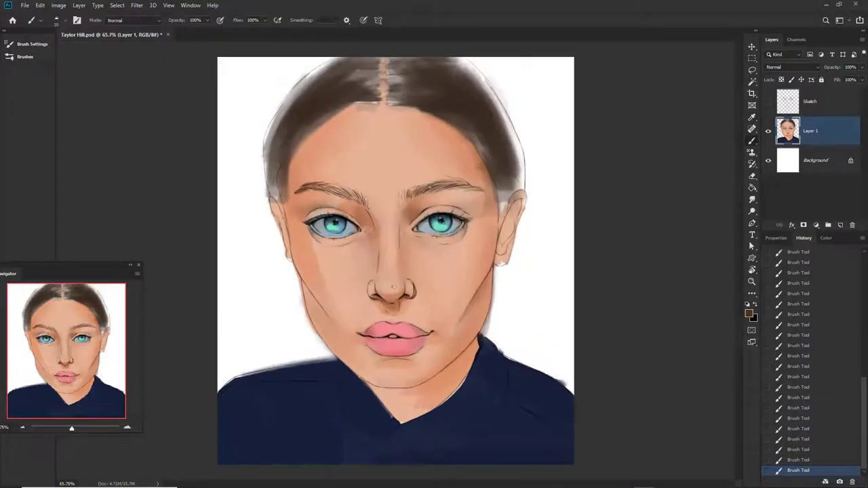
Step: At 30% opacity pick dark brown, then dab a white catchlight into the right eye
key(3)
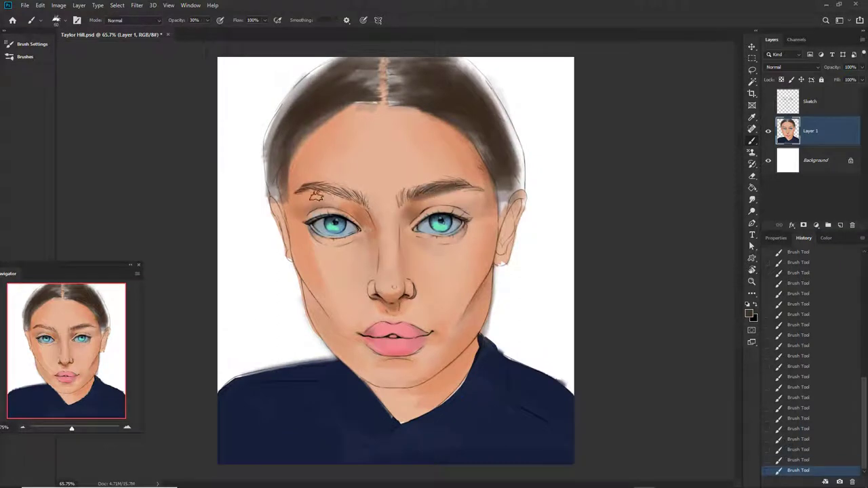
scroll(370, 217, up, 2)
click(749, 313)
click(709, 223)
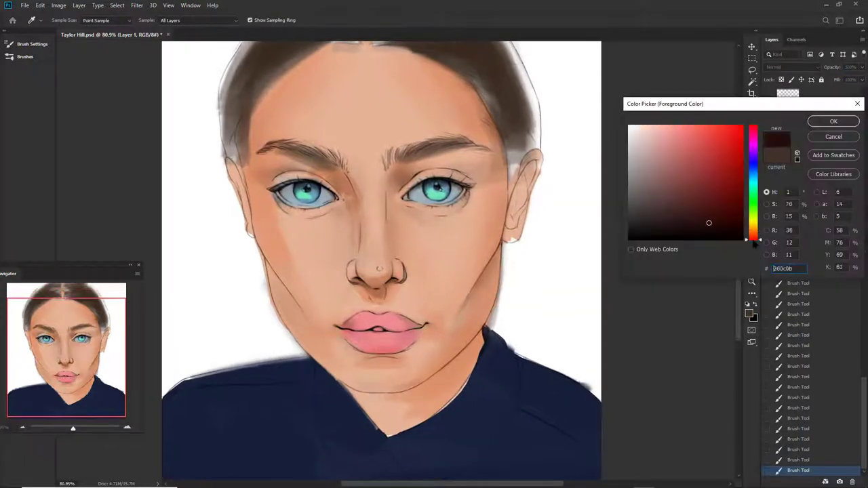
click(834, 120)
scroll(426, 320, down, 2)
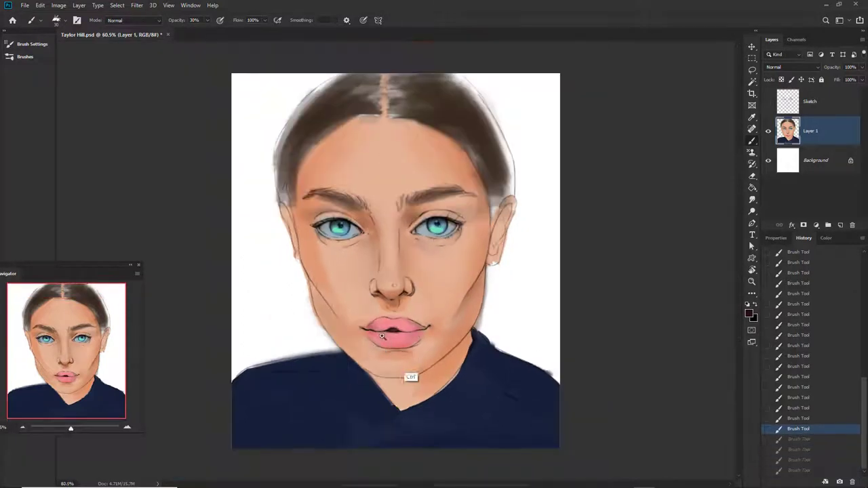
scroll(430, 271, up, 4)
key(x)
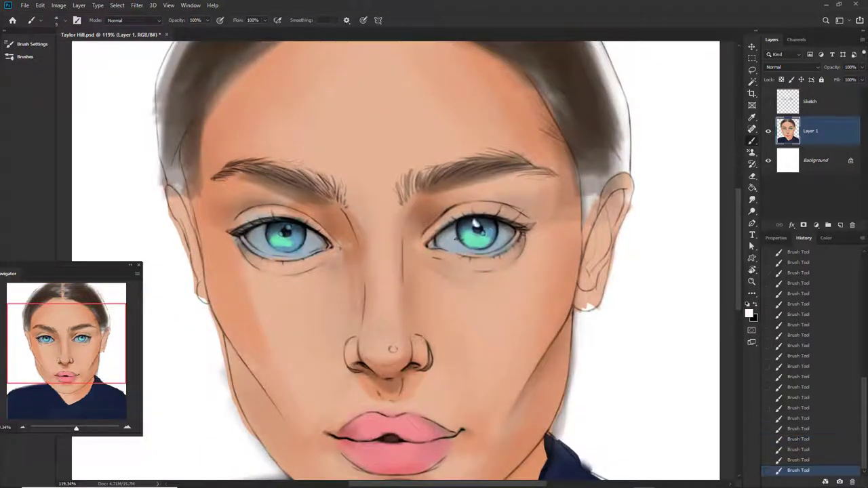
click(475, 223)
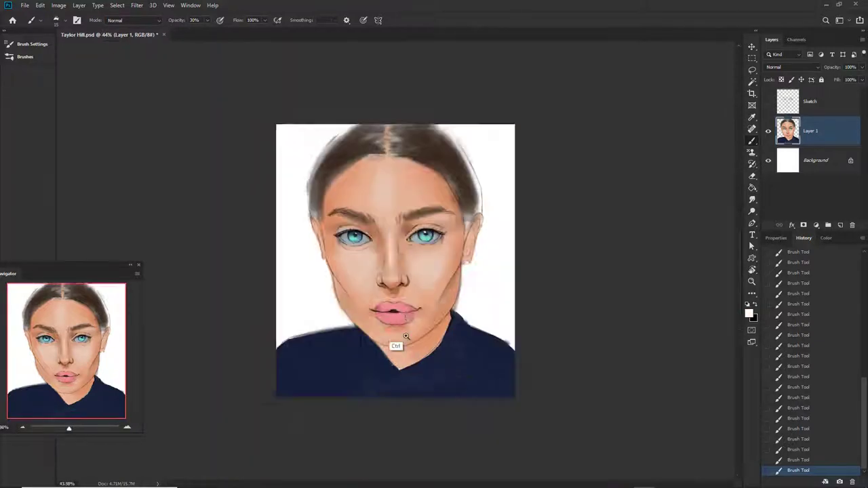
key(ctrl+0)
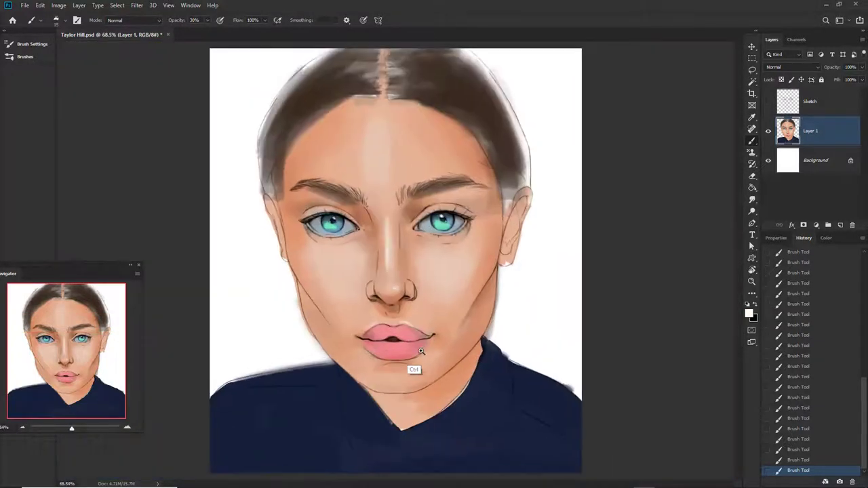
Step: Pick a pale beige, then a darker orange-brown, for the forehead and nose highlights
click(748, 312)
drag(753, 238, 753, 229)
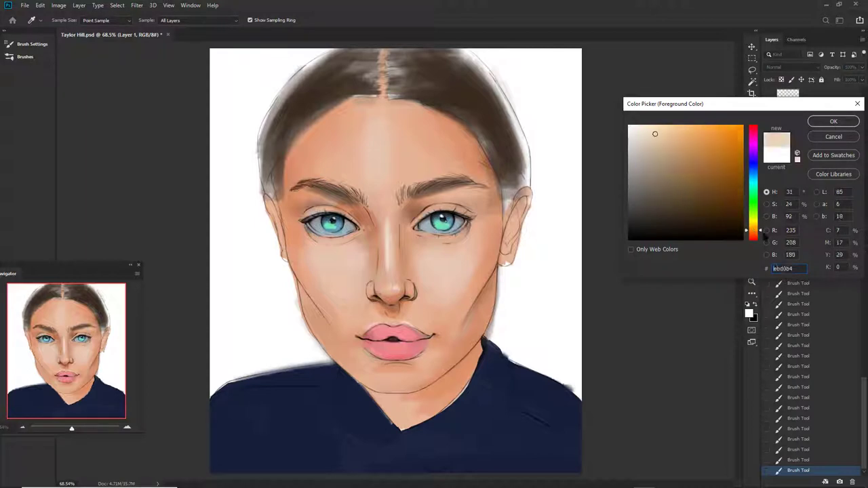
key(Return)
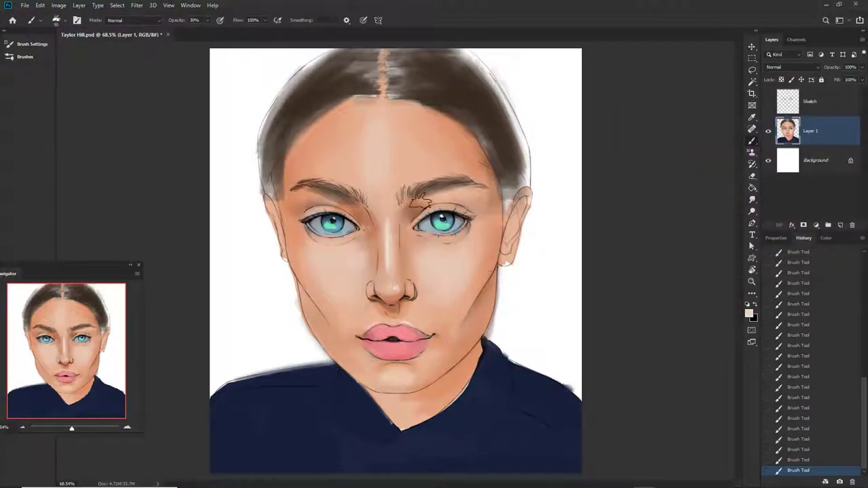
scroll(396, 271, up, 1)
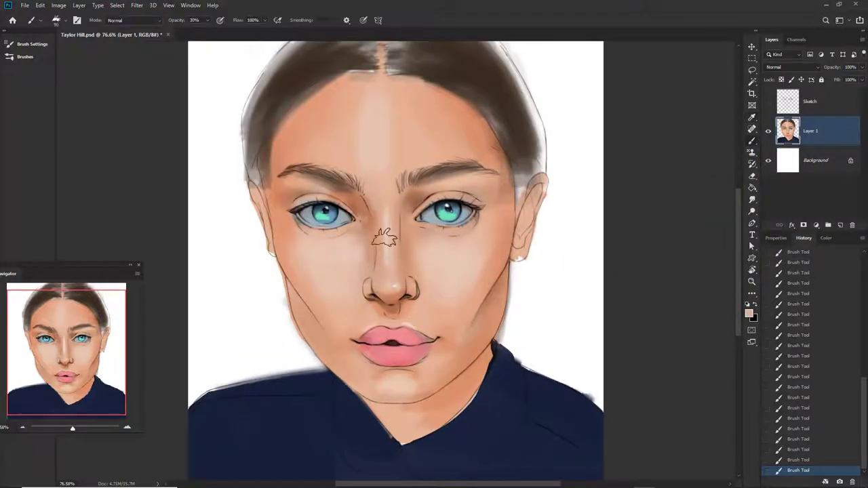
scroll(398, 291, down, 1)
click(748, 312)
click(716, 186)
click(819, 119)
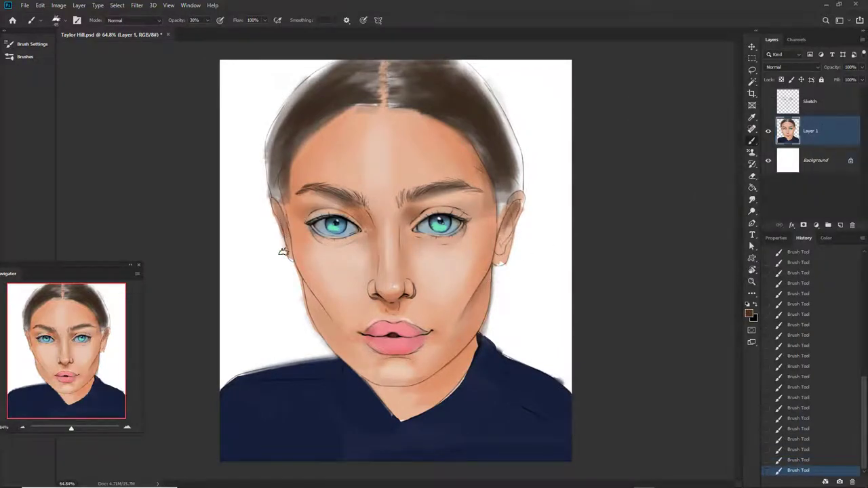
scroll(509, 257, up, 2)
Step: Sample a light skin tone from the forehead as the foreground colour
scroll(526, 227, down, 3)
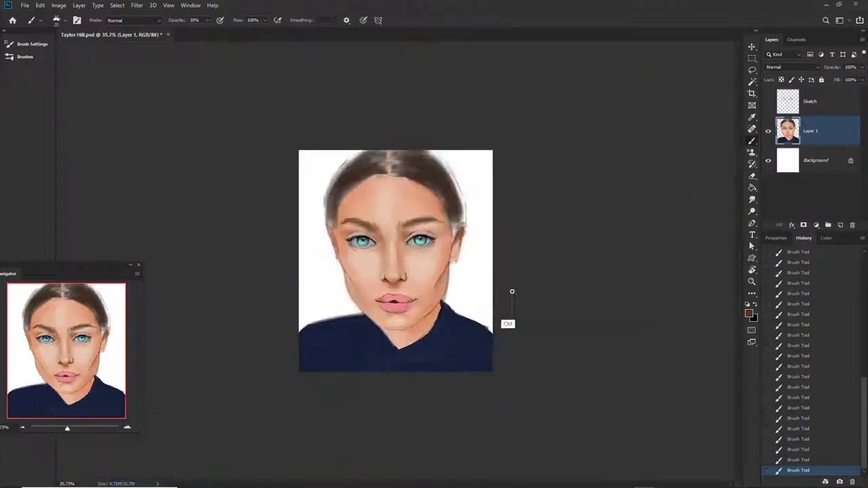
scroll(402, 307, up, 2)
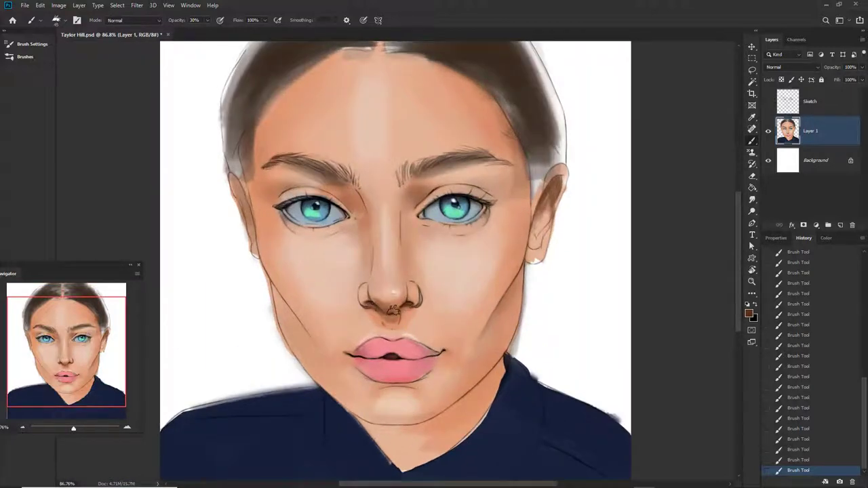
scroll(412, 346, down, 1)
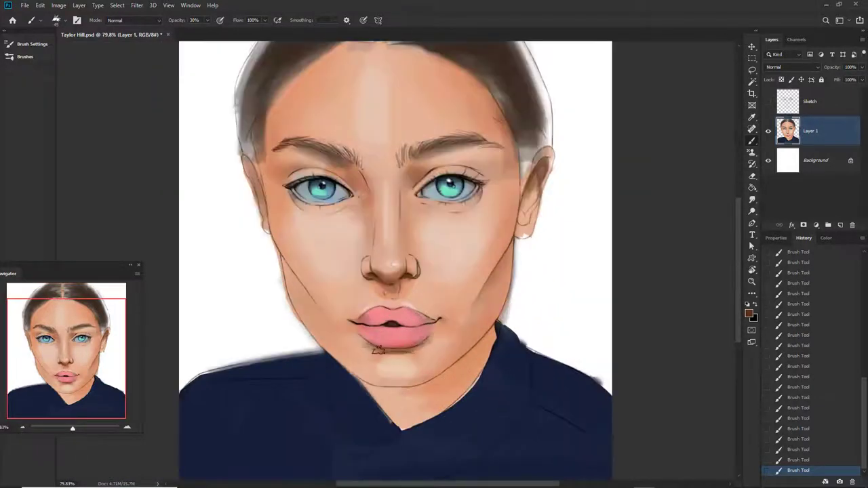
scroll(393, 352, down, 2)
scroll(390, 356, up, 2)
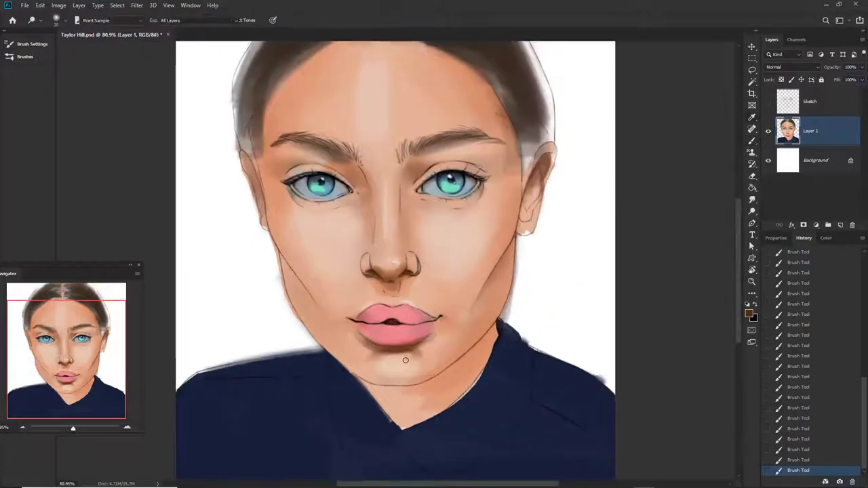
scroll(338, 347, down, 1)
scroll(338, 348, up, 1)
click(748, 312)
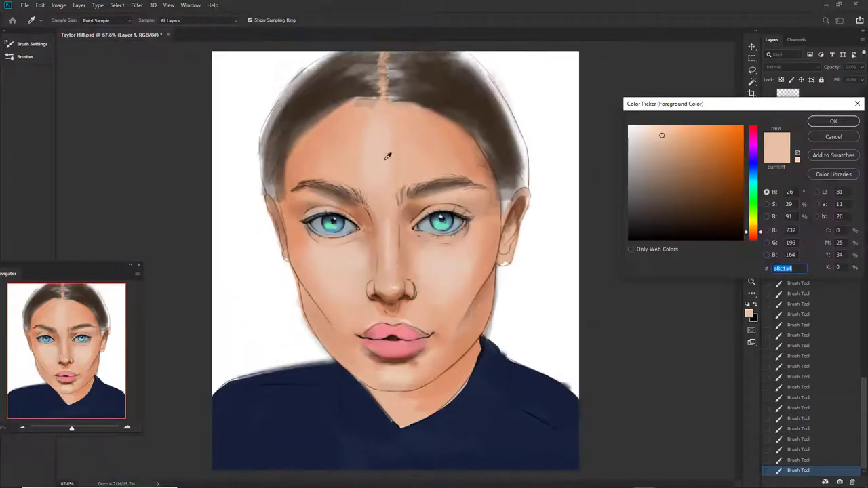
click(387, 156)
click(832, 123)
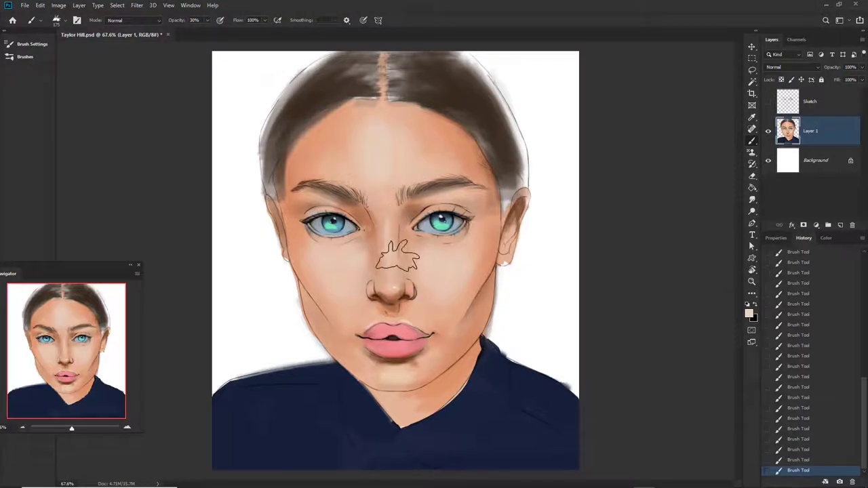
Step: Shrink the brush to size 30, pick a darker tan from the face, and paint beside the chin
key(bracketleft)
key(bracketleft)
key(bracketleft)
alt+click(403, 234)
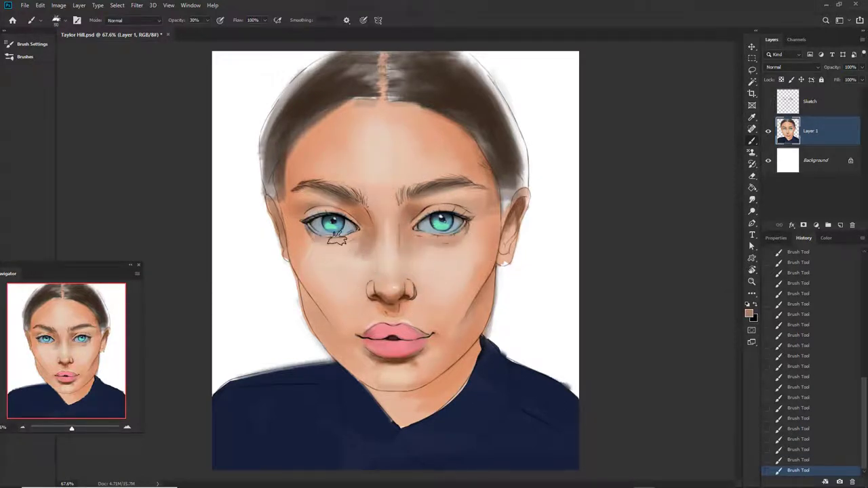
mouse_move(337, 239)
mouse_down()
mouse_move(399, 253)
mouse_move(447, 250)
mouse_move(426, 392)
mouse_up()
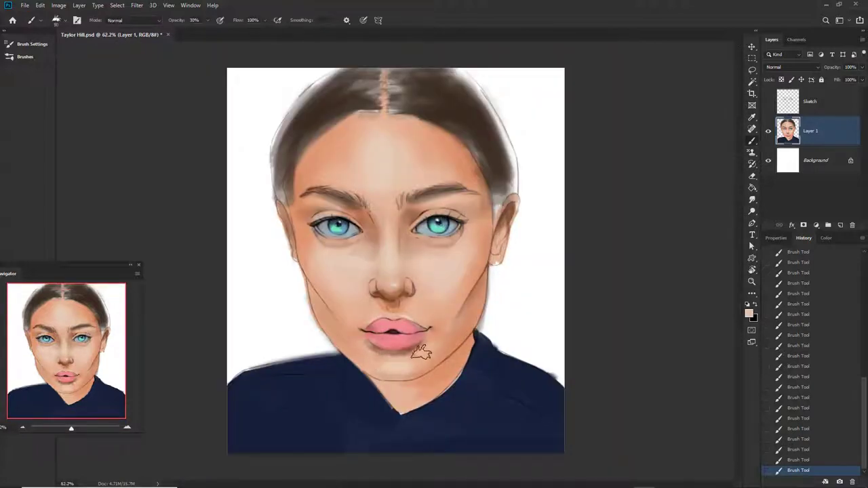
mouse_move(421, 351)
mouse_down()
mouse_move(461, 314)
mouse_move(417, 319)
mouse_up()
Step: Set the foreground colour to brown #906144 for contour shading
key(shift+c)
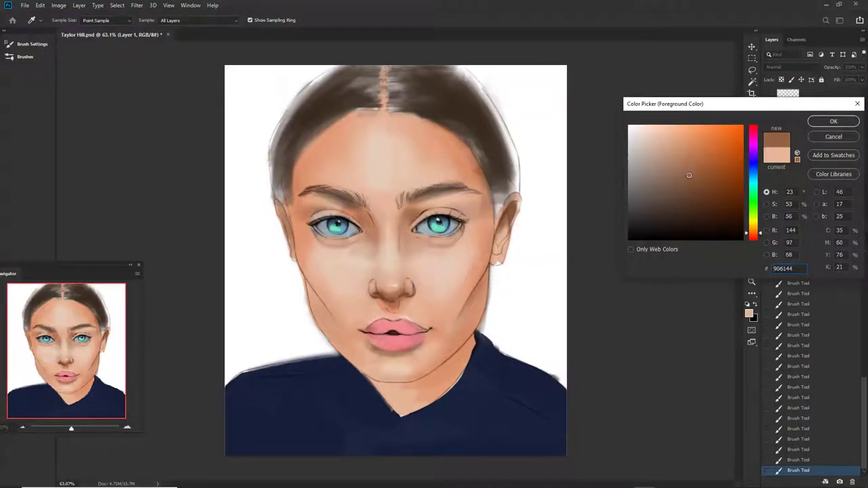
key(Return)
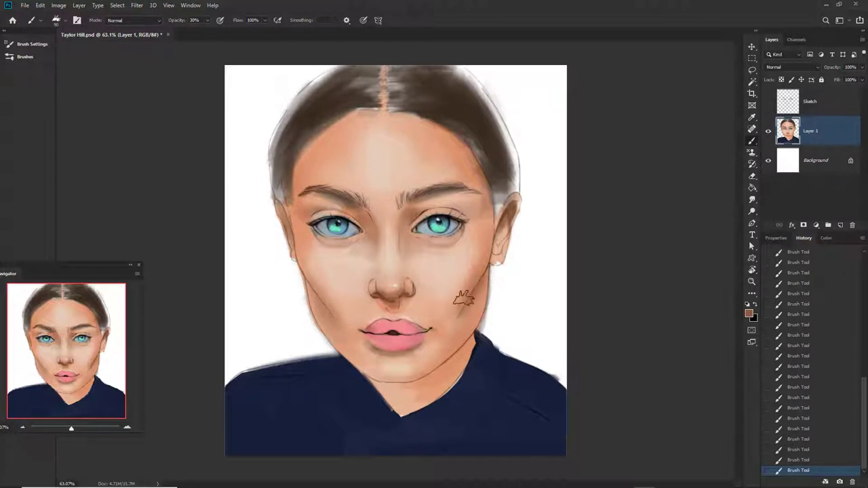
key(shift+c)
key(Return)
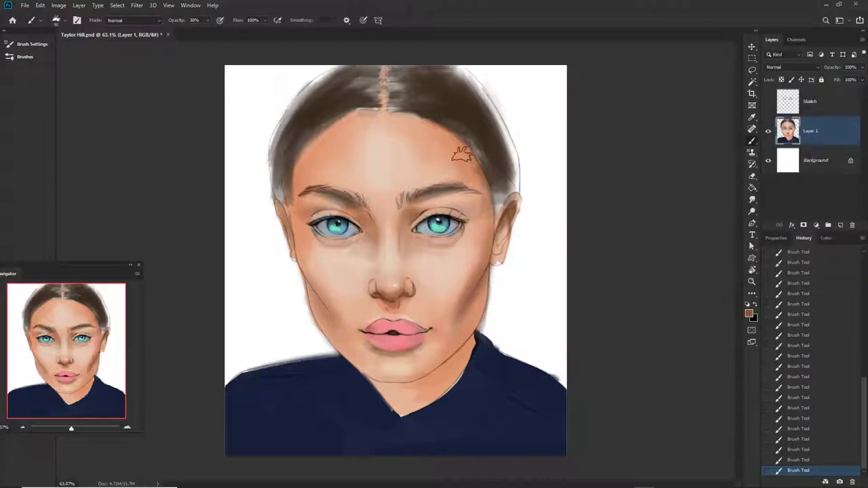
Step: Erase the hair edge by the right ear, shade the left temple brown, then undo extra strokes
drag(536, 174, 521, 197)
drag(522, 184, 522, 223)
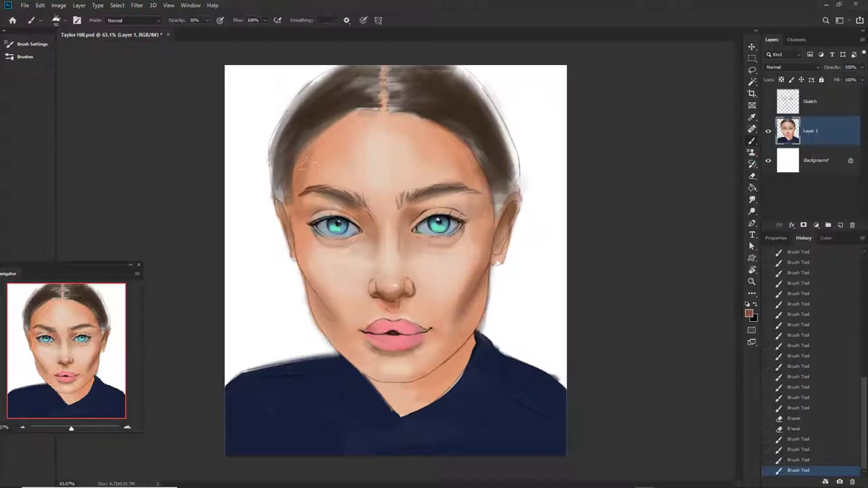
mouse_move(383, 383)
mouse_down()
mouse_move(449, 364)
mouse_move(398, 398)
mouse_up()
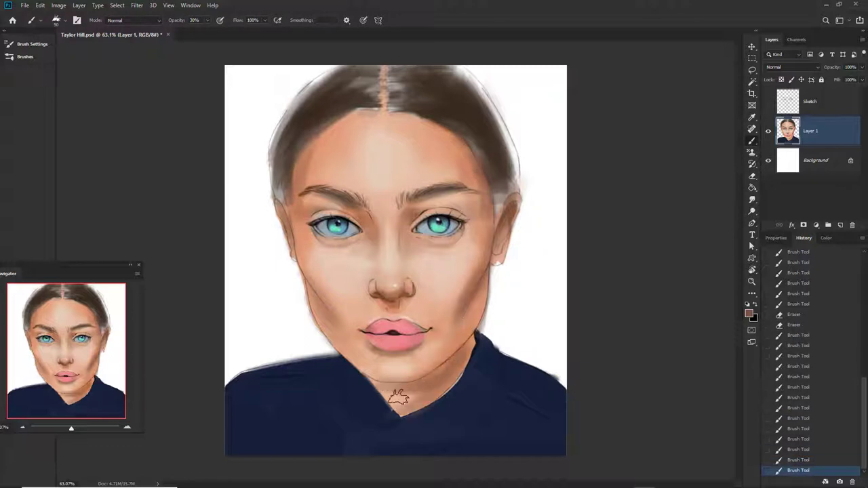
key(ctrl+z)
key(ctrl+z)
key(ctrl+z)
key(shift+c)
key(Return)
Step: Outline the chin with a freehand selection, then clear it and zoom into the lower face
key(l)
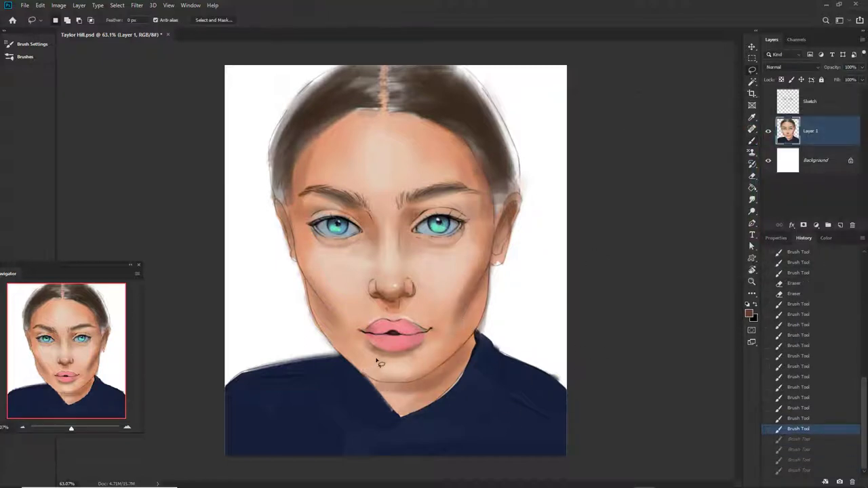
mouse_move(474, 332)
mouse_down()
mouse_move(471, 343)
mouse_move(386, 386)
mouse_move(374, 360)
mouse_move(484, 383)
mouse_move(451, 403)
mouse_up()
key(b)
key(ctrl+d)
key(ctrl+plus)
Step: Raise brush opacity to 90% and paint a dark navy stroke on the right eye
key(9)
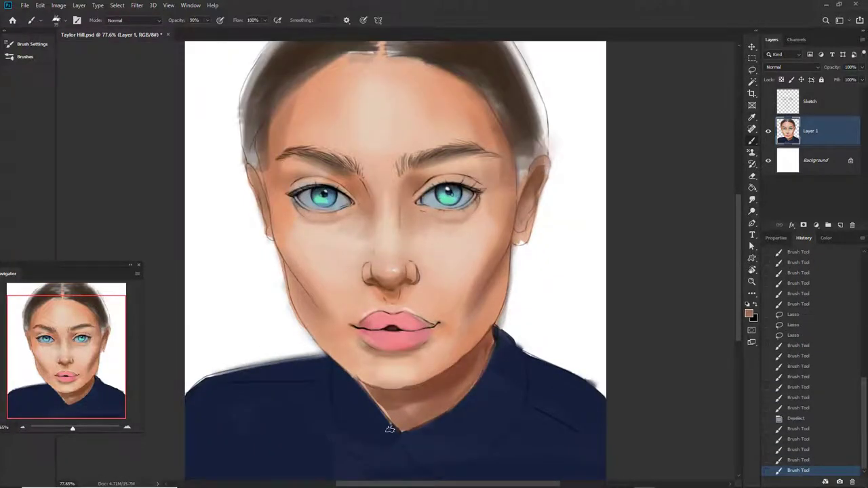
scroll(457, 329, up, 2)
click(748, 313)
click(678, 219)
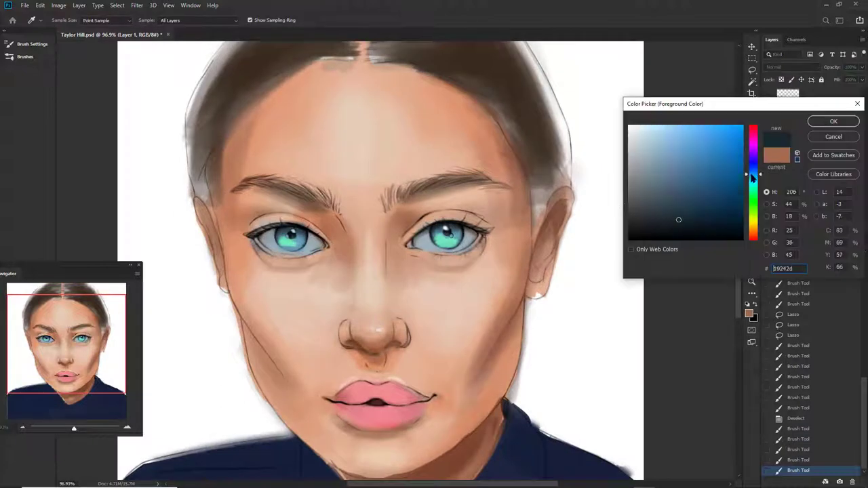
key(Return)
drag(411, 239, 447, 232)
Step: Choose a red hue as the foreground colour for eye-corner accents
scroll(319, 286, down, 3)
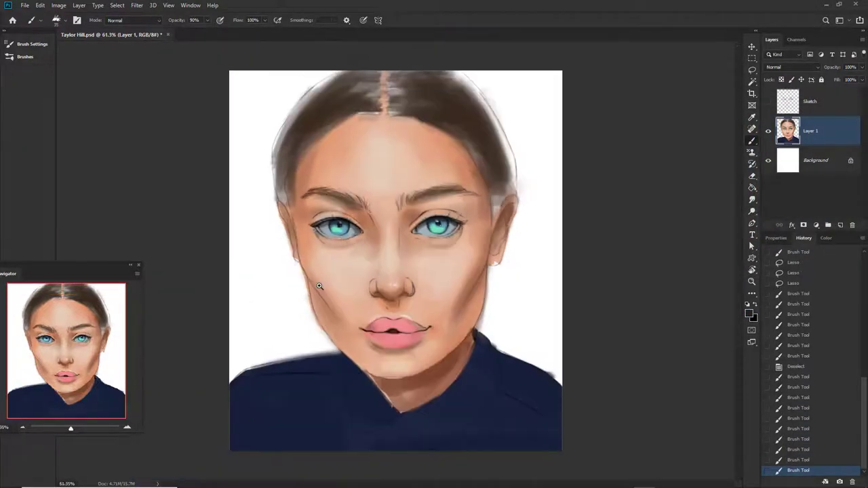
scroll(410, 230, up, 5)
scroll(404, 256, down, 4)
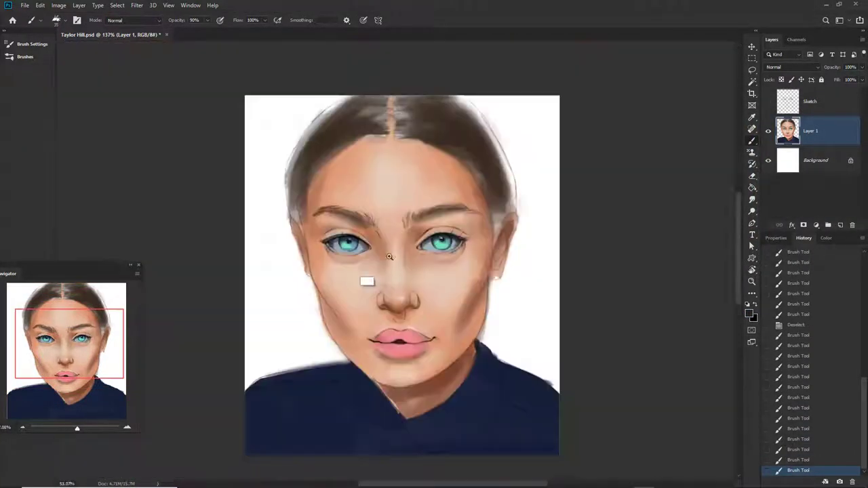
scroll(368, 282, up, 4)
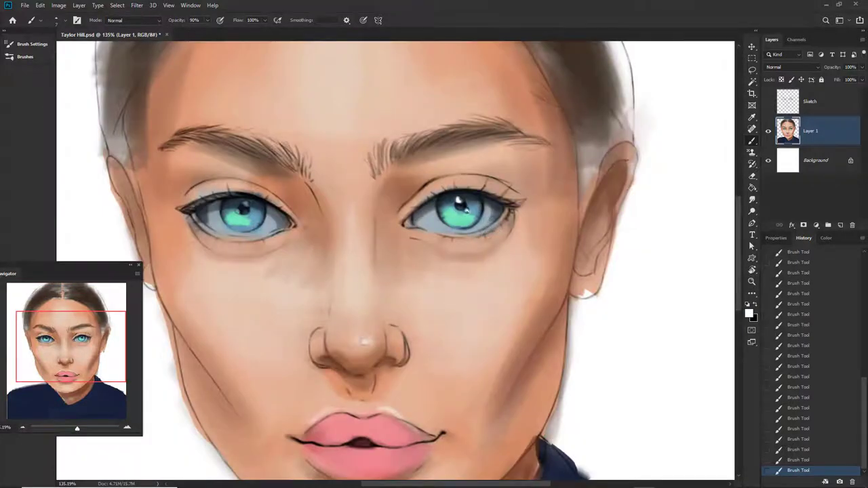
scroll(415, 311, down, 4)
scroll(416, 311, up, 3)
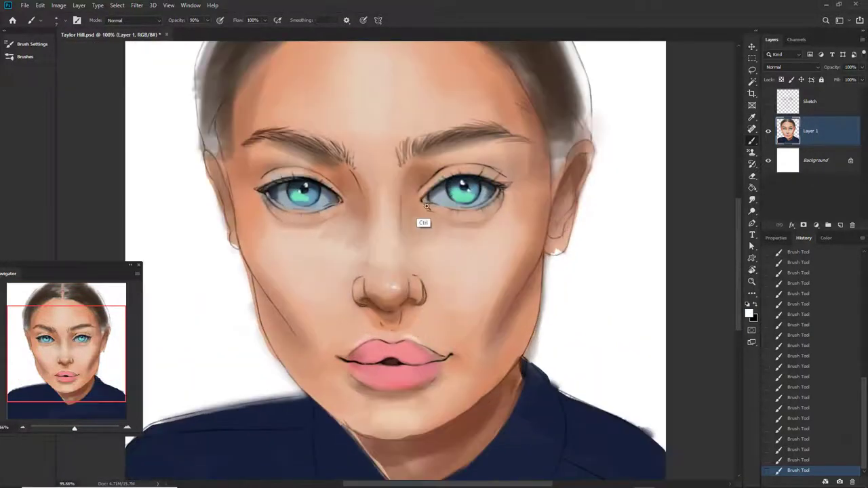
scroll(426, 206, up, 1)
click(749, 312)
click(716, 149)
click(833, 120)
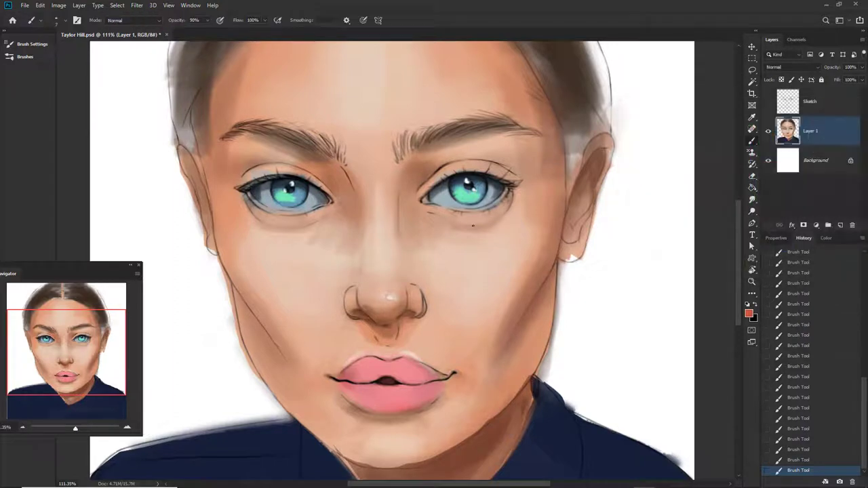
Step: Darken the lip parting line with dark red, then sample the lip pink
scroll(449, 286, down, 4)
scroll(397, 350, up, 4)
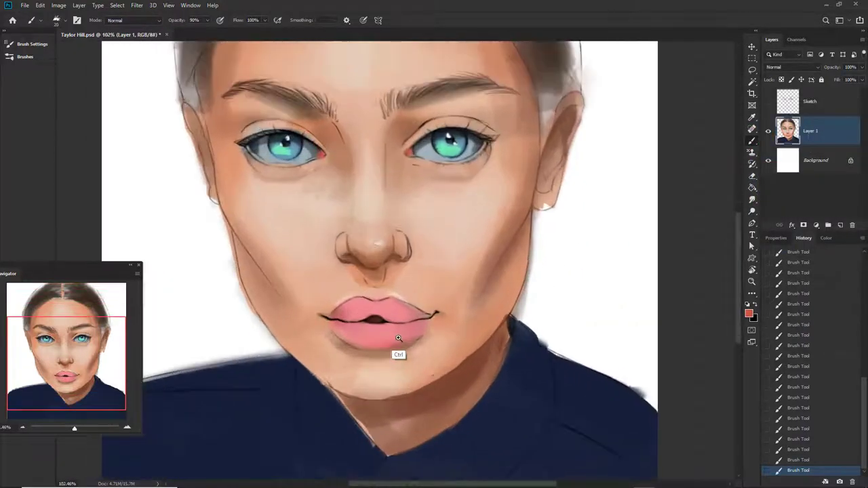
click(748, 313)
key(Return)
drag(356, 317, 420, 310)
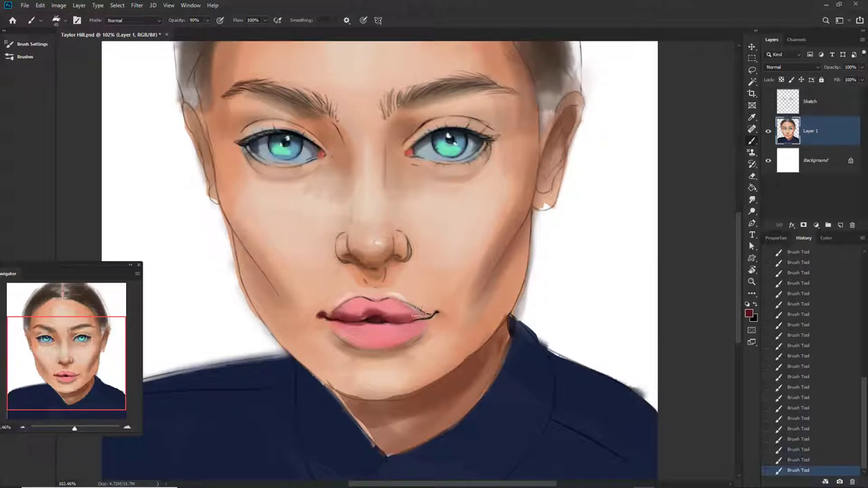
alt+click(374, 332)
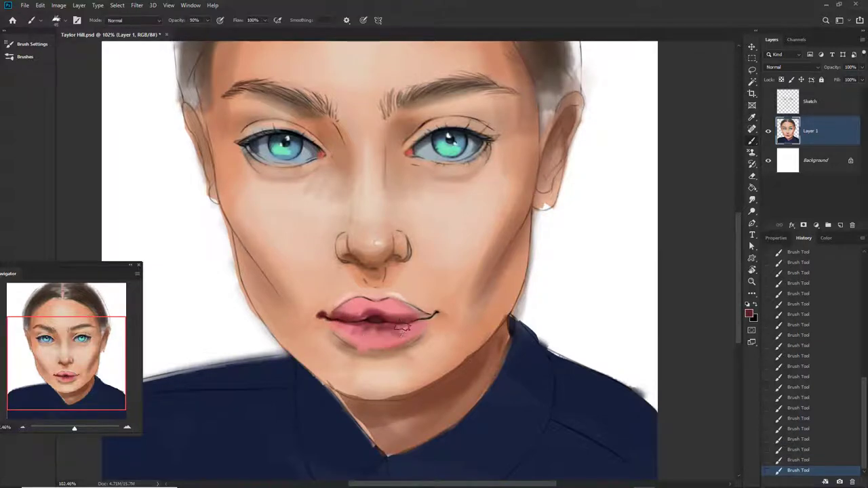
mouse_move(352, 332)
mouse_down()
mouse_move(423, 345)
mouse_move(409, 353)
mouse_move(416, 364)
mouse_up()
key(Return)
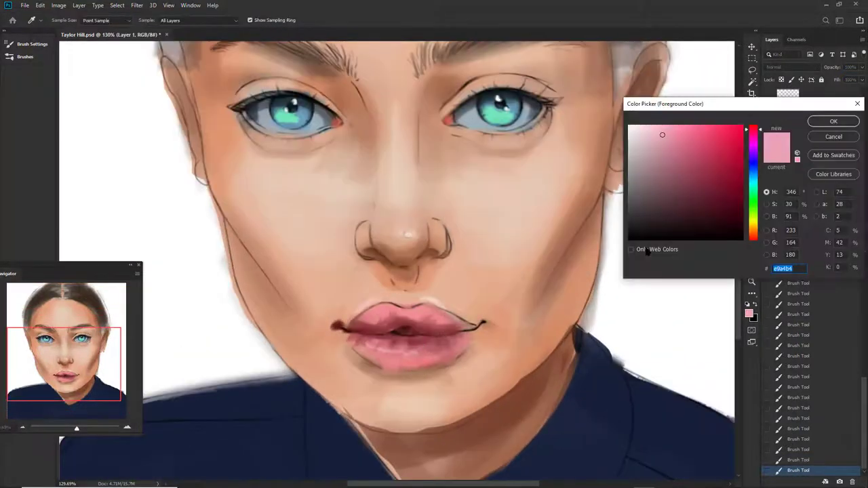
Step: Pick a red, then a darker red, for the shadow where the lips meet
click(647, 251)
key(Return)
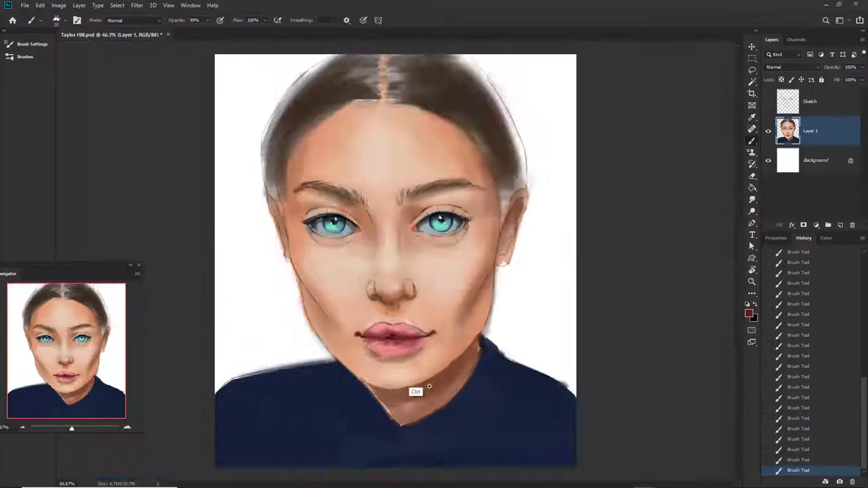
click(749, 313)
key(Return)
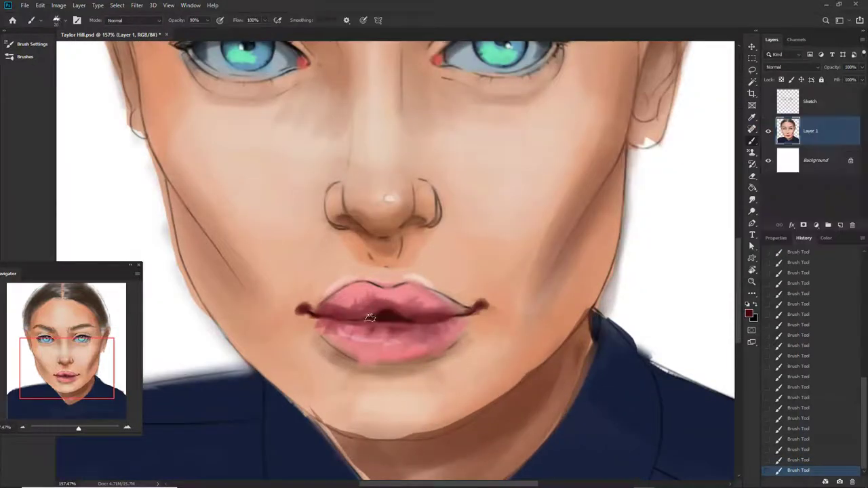
scroll(375, 310, down, 3)
scroll(488, 251, up, 5)
Step: Sample a lighter blue from the iris and bring the other eye into view
click(748, 313)
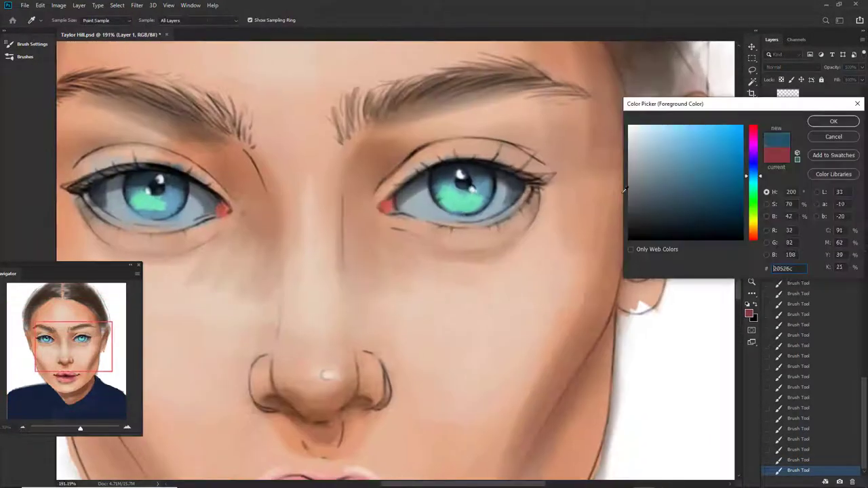
click(478, 207)
key(Return)
alt+click(459, 203)
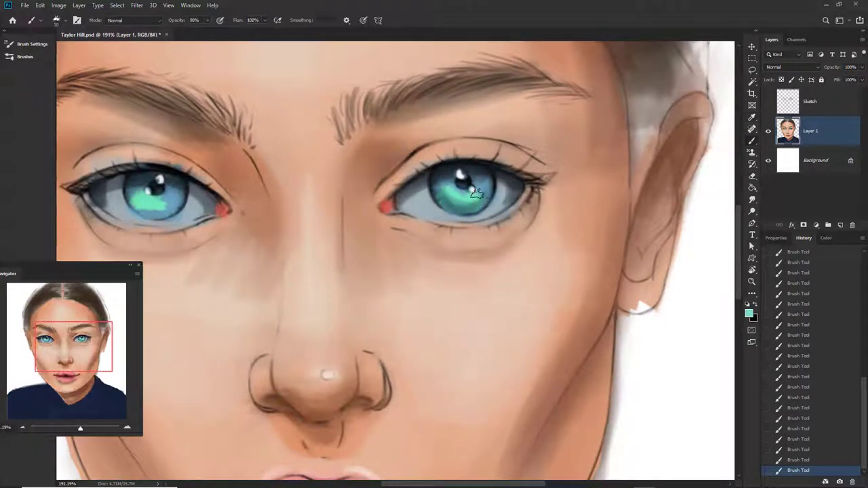
drag(461, 203, 570, 214)
click(749, 313)
scroll(503, 240, left, 3)
key(Return)
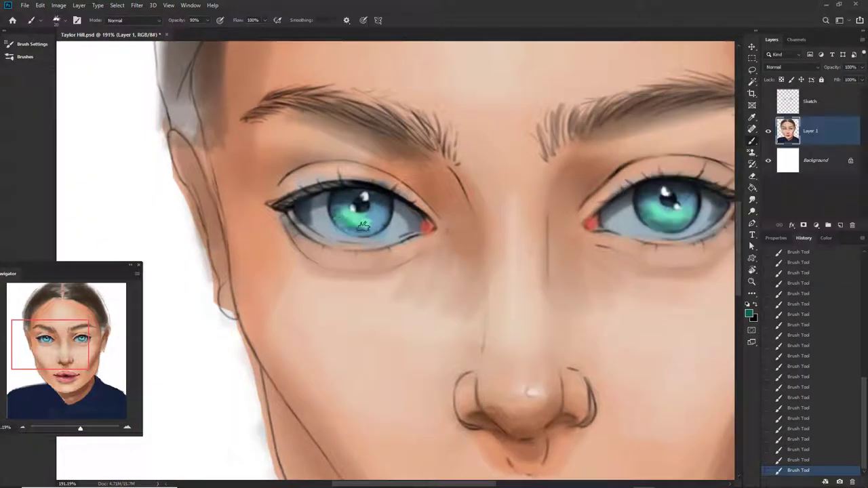
Step: Sample a brown skin shade from near the nose
scroll(347, 220, down, 2)
scroll(441, 294, down, 3)
scroll(441, 294, up, 4)
click(748, 314)
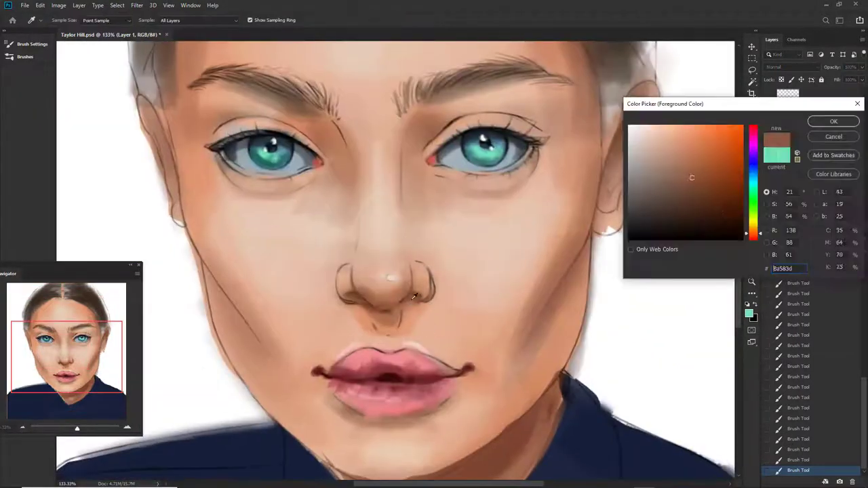
click(407, 297)
key(Return)
Step: Switch to a very dark brown and zoom in around the nose
scroll(406, 325, down, 3)
scroll(369, 360, up, 2)
click(748, 313)
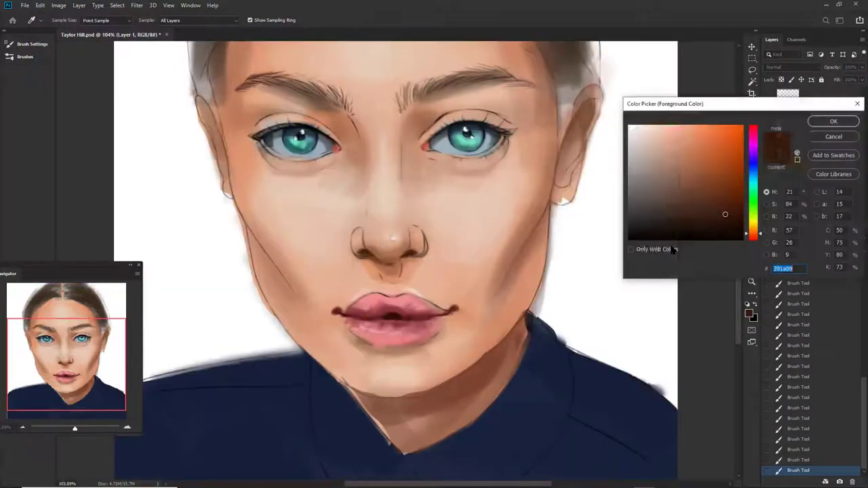
key(Return)
drag(360, 252, 409, 293)
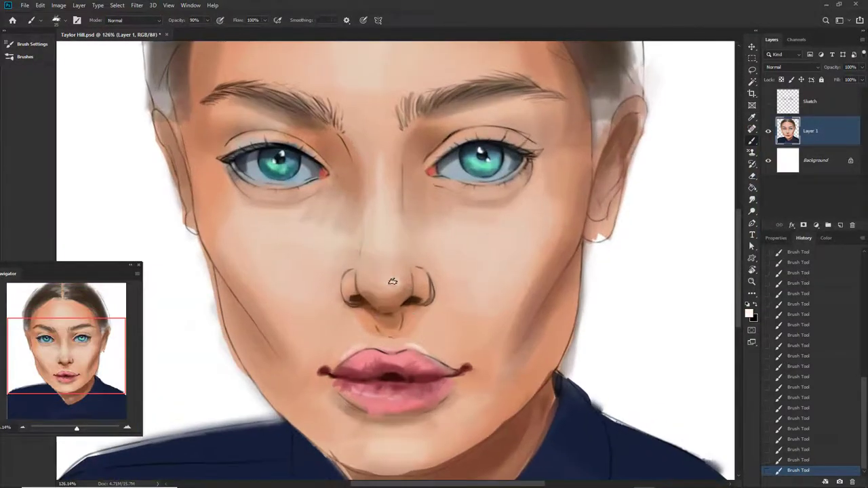
scroll(434, 244, down, 3)
scroll(505, 217, up, 3)
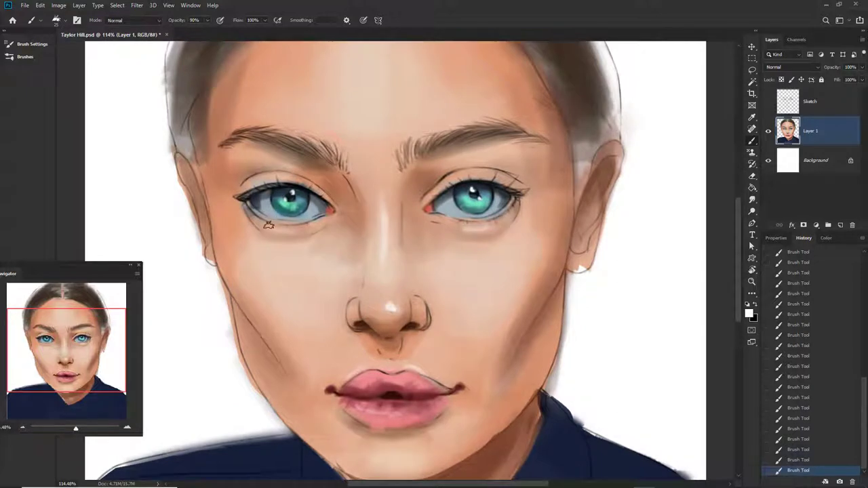
scroll(269, 224, down, 3)
Step: Lasso the right collar along the neckline, paint it light grey, and deselect
scroll(407, 271, up, 2)
key(l)
drag(502, 285, 422, 392)
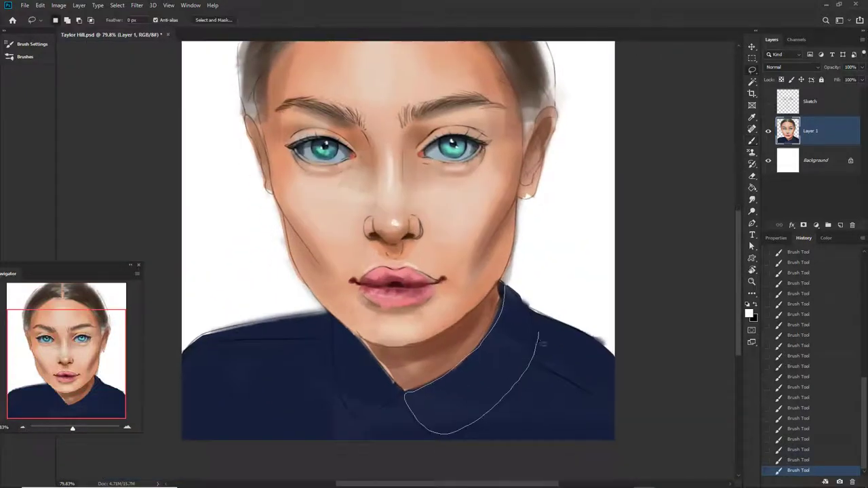
drag(540, 341, 505, 290)
key(b)
mouse_move(474, 353)
mouse_down()
mouse_move(465, 397)
mouse_move(502, 285)
mouse_move(475, 380)
mouse_up()
key(ctrl+d)
Step: Lasso the left collar, fill it with near-white, and deselect
scroll(434, 271, down, 3)
scroll(434, 271, up, 2)
key(l)
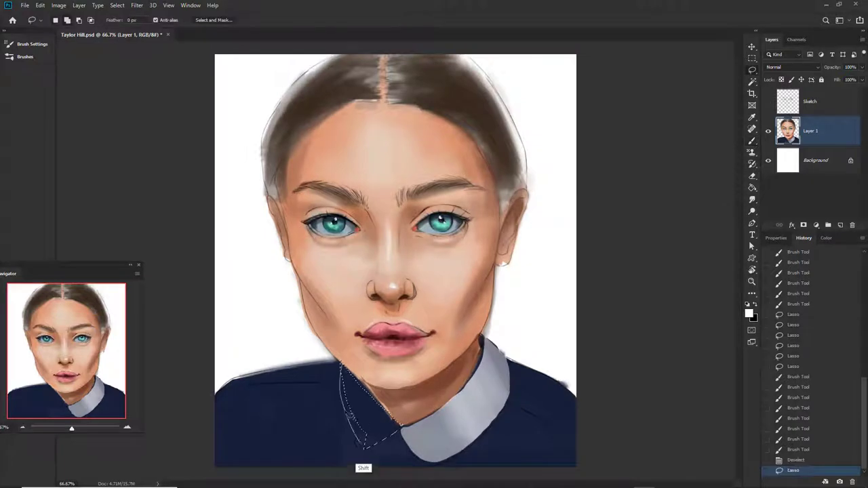
mouse_move(366, 448)
mouse_down()
mouse_move(343, 366)
mouse_move(386, 434)
mouse_move(359, 407)
mouse_up()
key(b)
click(749, 313)
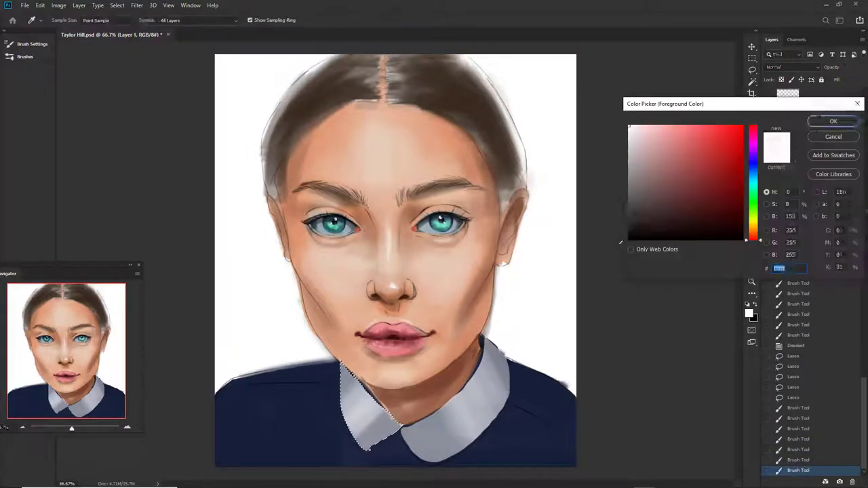
click(832, 120)
key(ctrl+d)
scroll(445, 406, down, 3)
scroll(422, 290, up, 4)
Step: Pick a teal foreground colour and paint it into both irises
scroll(479, 296, down, 1)
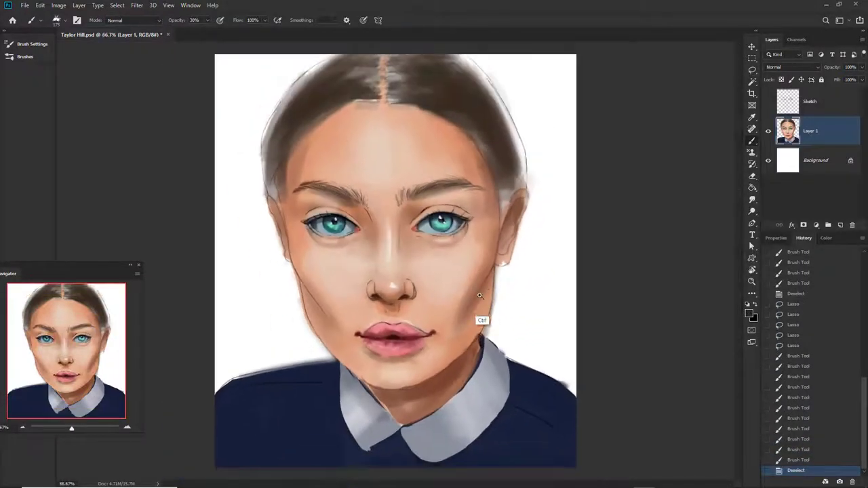
scroll(480, 296, up, 3)
click(748, 312)
click(833, 120)
drag(447, 216, 488, 224)
drag(291, 217, 322, 223)
scroll(319, 220, up, 1)
Step: Shift the eye colour toward a light tint, then resample teal from the iris
click(748, 313)
mouse_move(441, 218)
mouse_down()
mouse_move(491, 222)
mouse_move(481, 241)
mouse_move(488, 233)
mouse_up()
key(Return)
scroll(445, 212, up, 2)
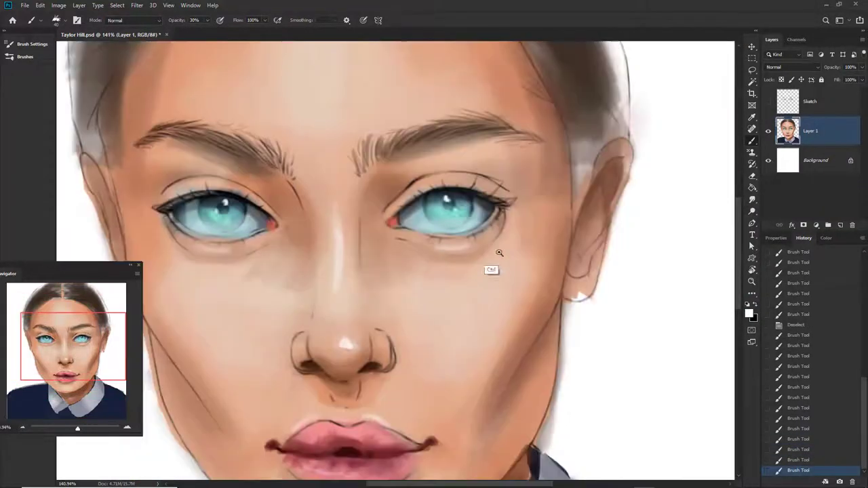
alt+click(446, 212)
scroll(223, 207, down, 4)
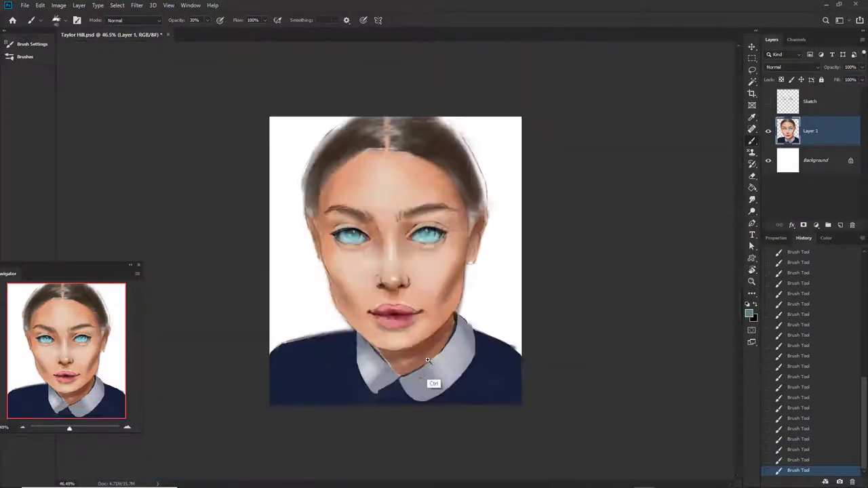
scroll(447, 271, up, 2)
scroll(447, 272, up, 1)
Step: Sample skin tones from the face and settle on a darker brown shade
alt+click(373, 233)
click(748, 312)
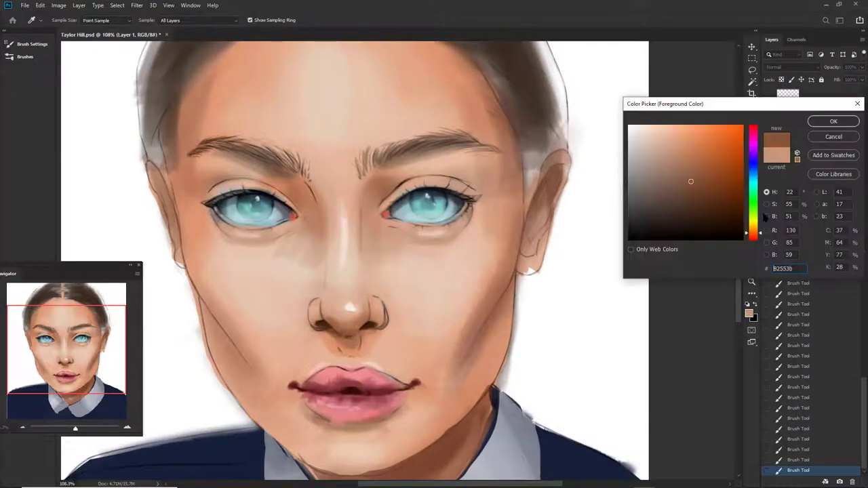
key(Return)
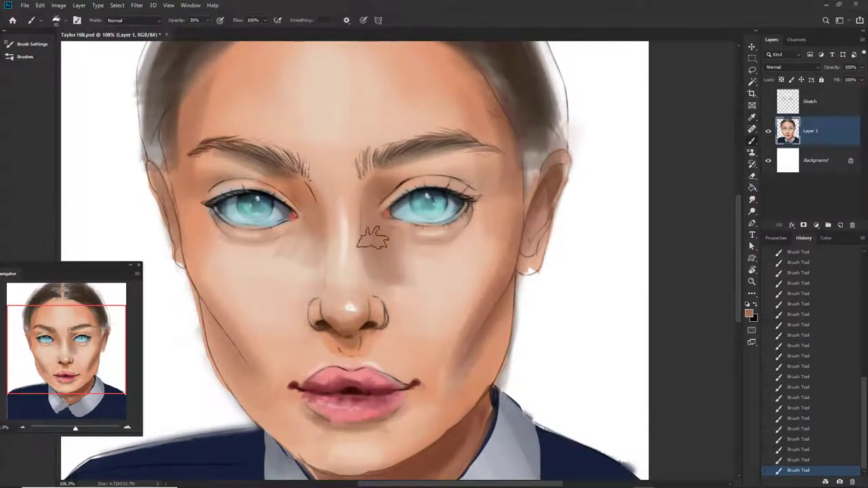
alt+click(423, 258)
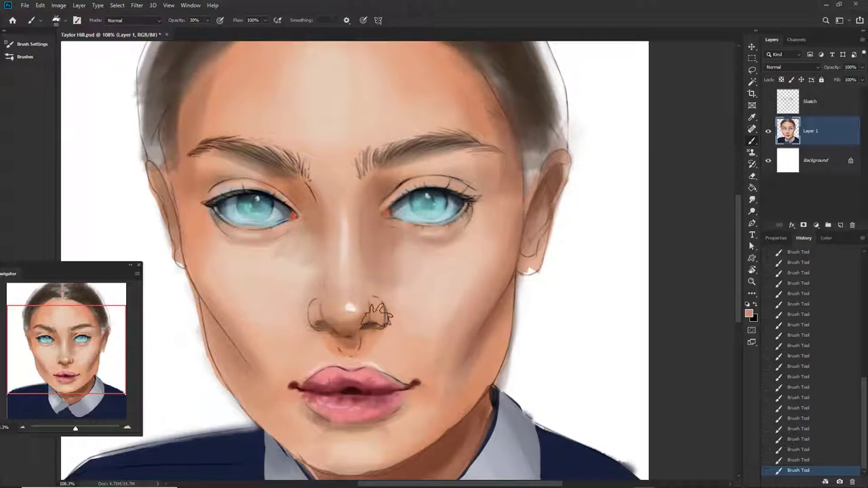
scroll(337, 314, down, 2)
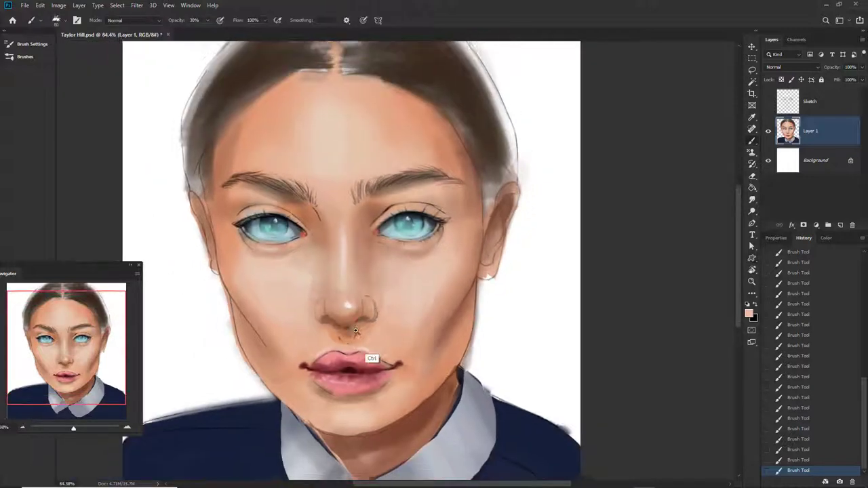
scroll(373, 359, down, 1)
scroll(388, 318, up, 1)
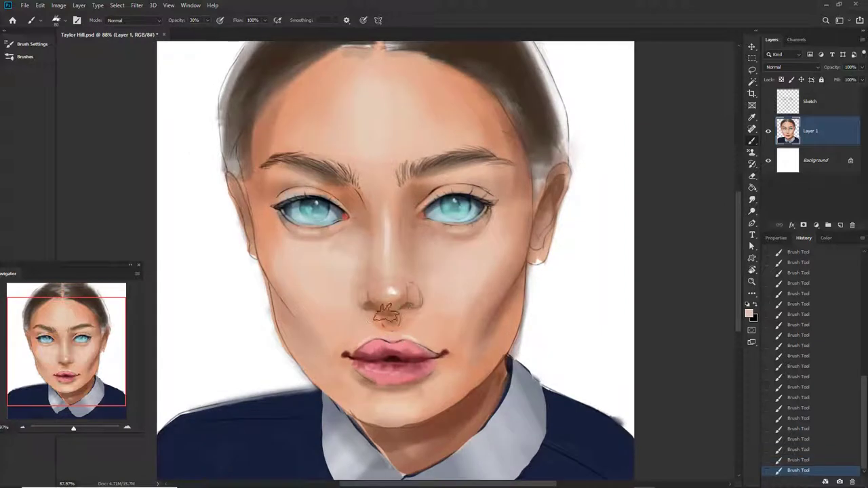
alt+click(370, 296)
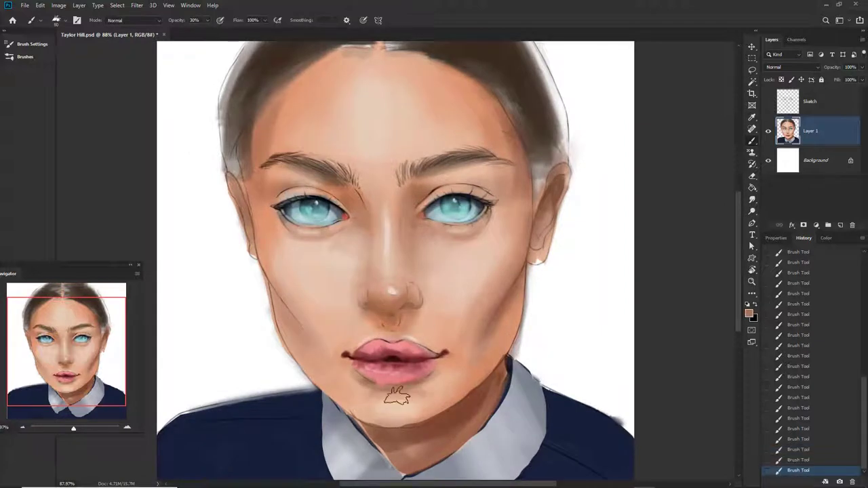
Step: Choose a pink colour, set brush opacity to 50%, and sample the darker lip red
click(748, 313)
click(660, 145)
click(833, 120)
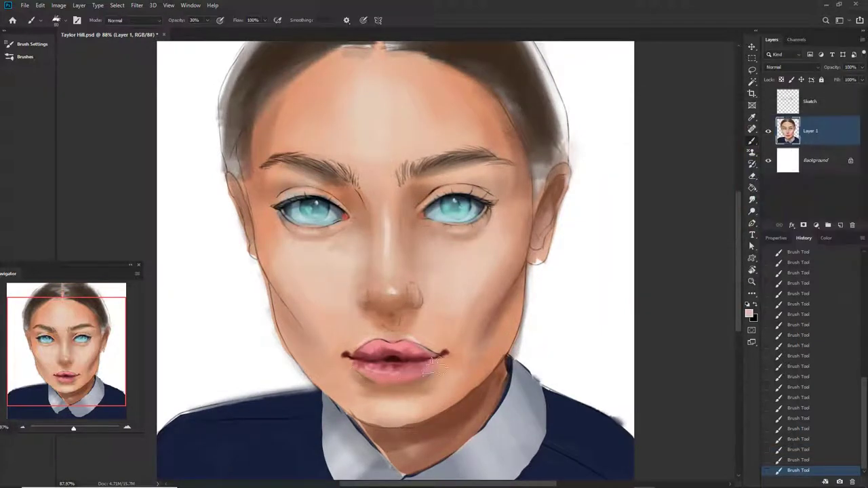
key(5)
alt+click(368, 359)
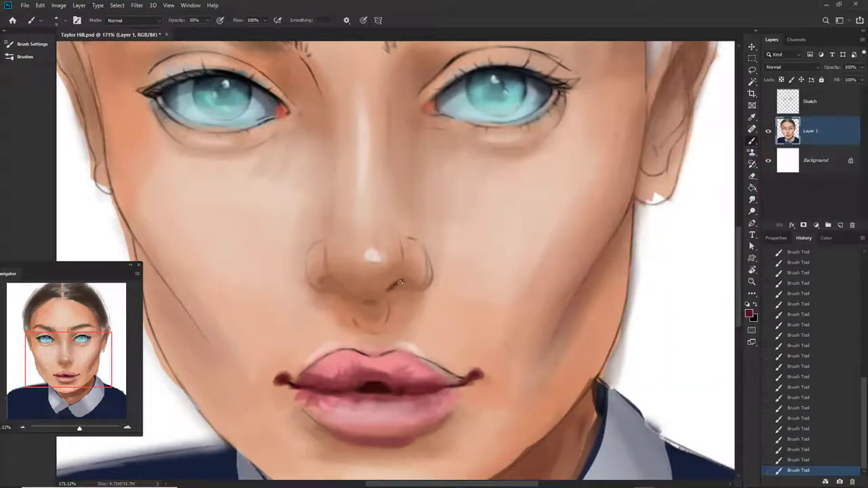
scroll(329, 290, down, 2)
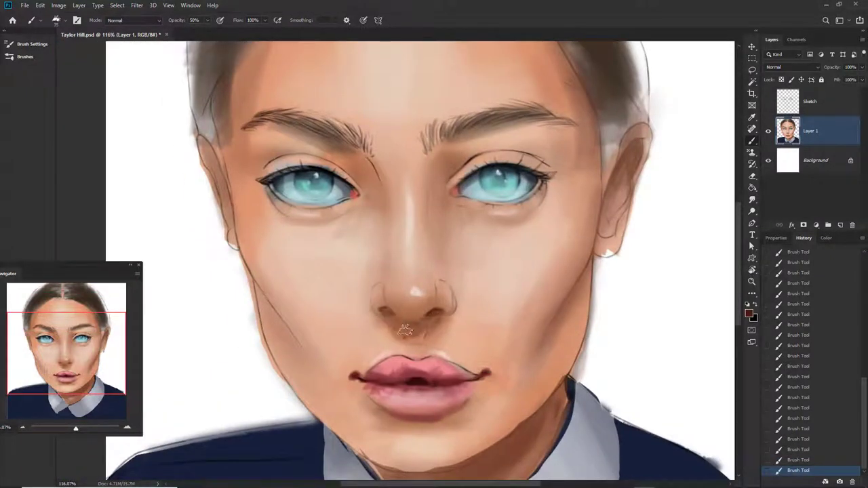
scroll(384, 310, down, 3)
scroll(430, 283, up, 4)
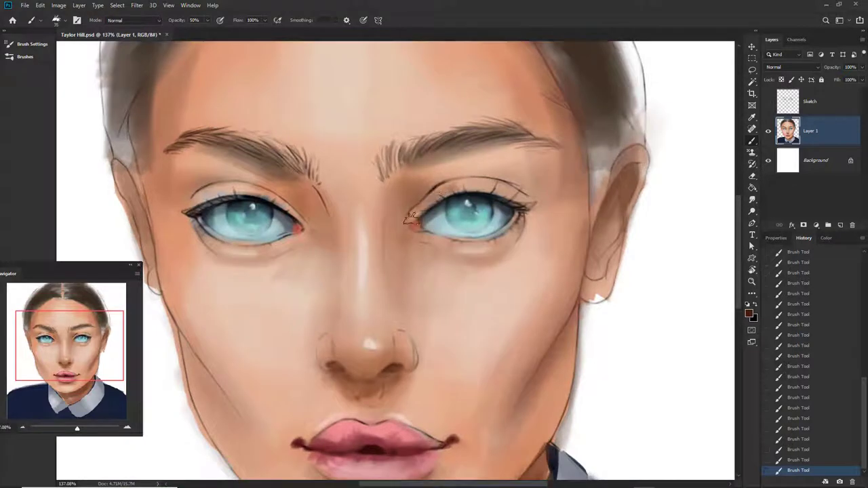
scroll(308, 227, down, 3)
scroll(468, 368, up, 5)
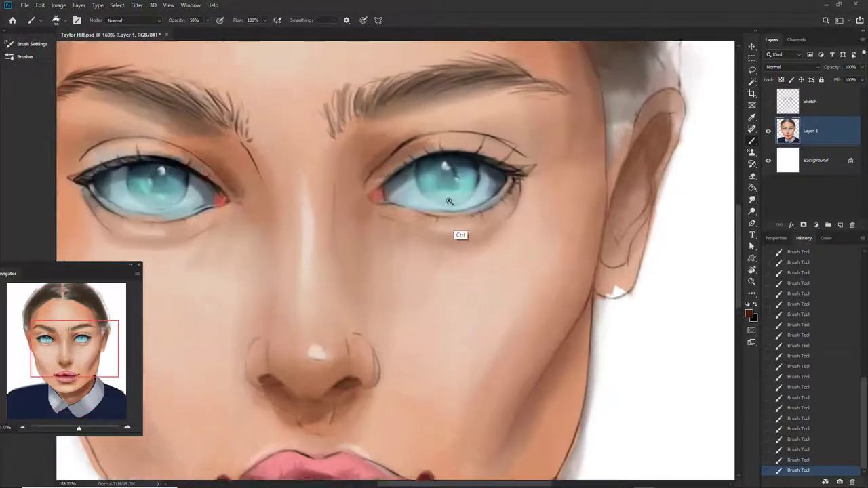
Step: Deepen the right iris with blue brush strokes
key(Return)
mouse_move(427, 173)
mouse_down()
mouse_move(444, 186)
mouse_move(526, 172)
mouse_up()
drag(227, 176, 202, 183)
scroll(510, 344, down, 3)
scroll(403, 387, up, 5)
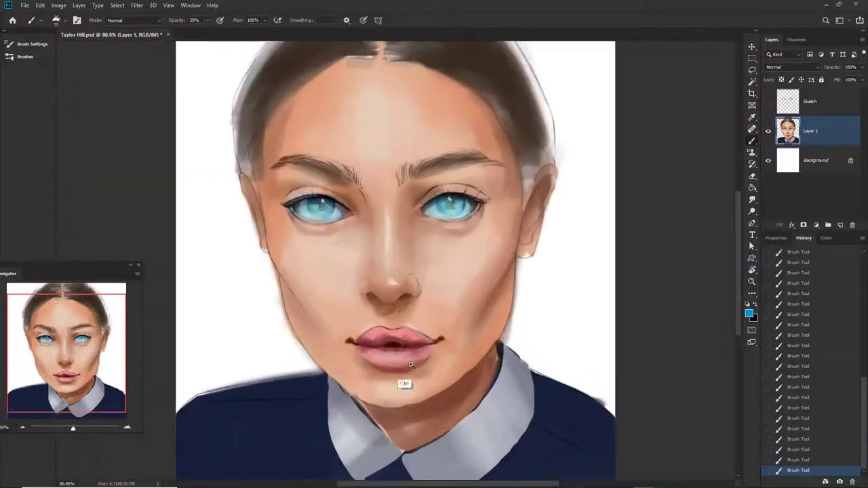
Step: Sample a face skin tone and shade the upper right part of the lips
click(287, 345)
key(Return)
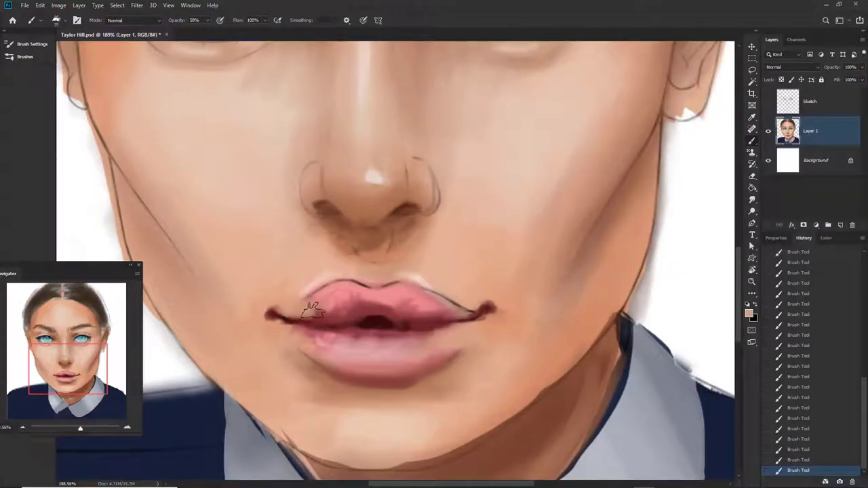
scroll(312, 294, down, 2)
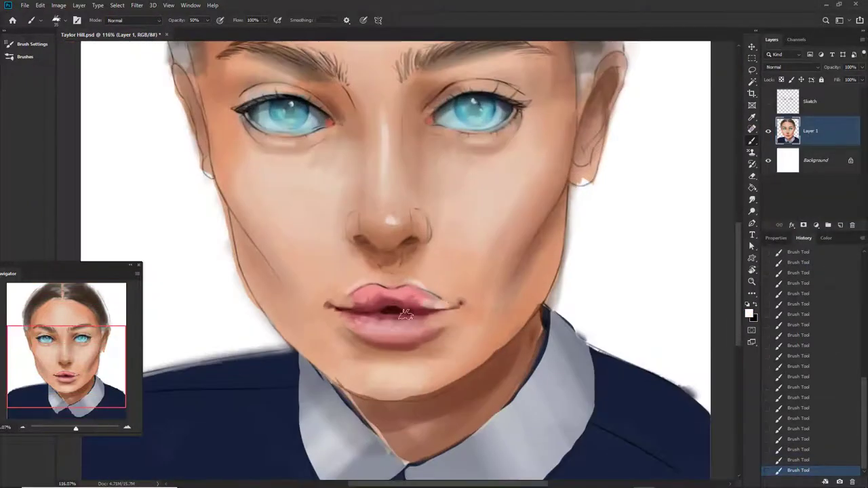
drag(405, 314, 443, 303)
scroll(436, 329, down, 2)
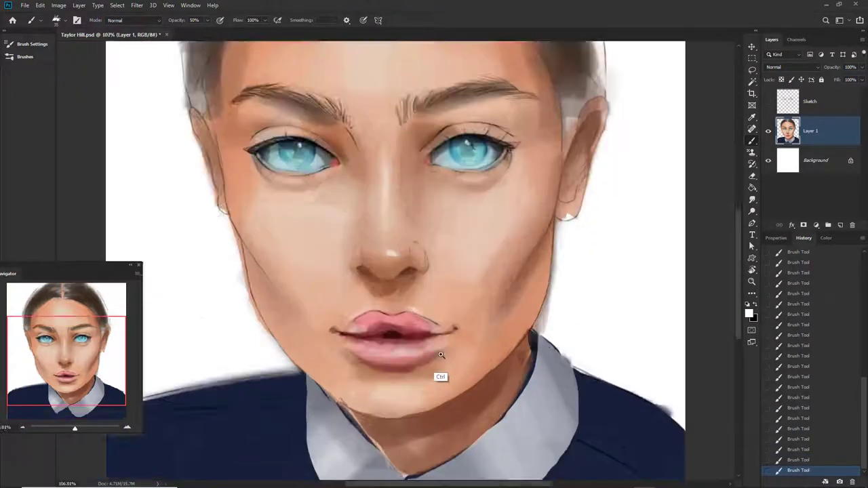
scroll(503, 330, down, 2)
Step: Copy the lasso-selected lips onto a new layer and enlarge them slightly with Free Transform
key(l)
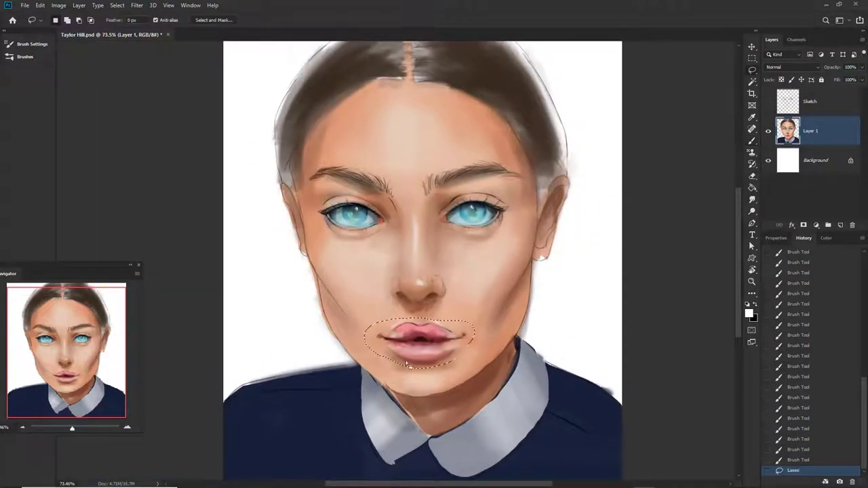
key(ctrl+c)
key(ctrl+v)
key(ctrl+t)
drag(420, 368, 418, 380)
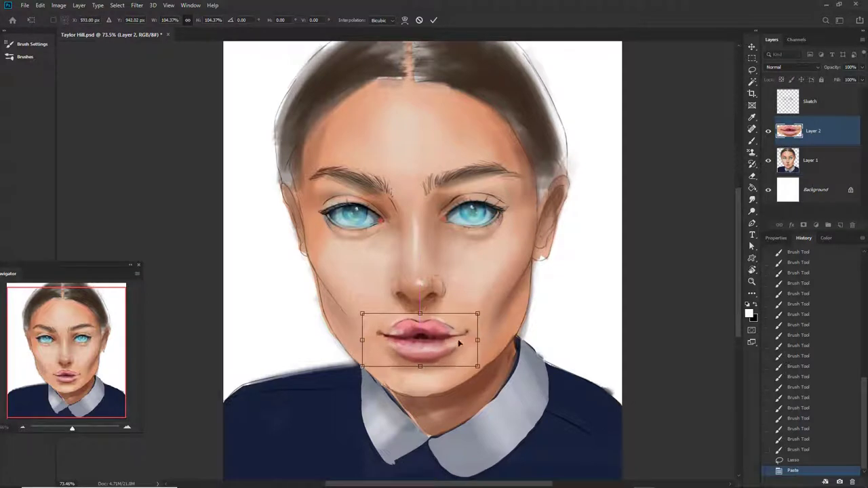
key(Return)
Step: Repaint the enlarged lips in pink, blending and retouching them
key(b)
scroll(436, 318, up, 3)
mouse_move(407, 309)
mouse_down()
mouse_move(394, 306)
mouse_move(486, 337)
mouse_up()
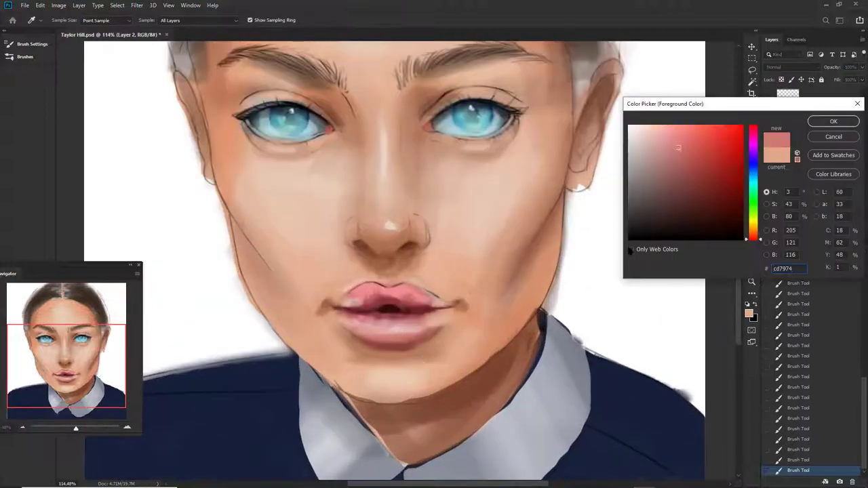
key(Return)
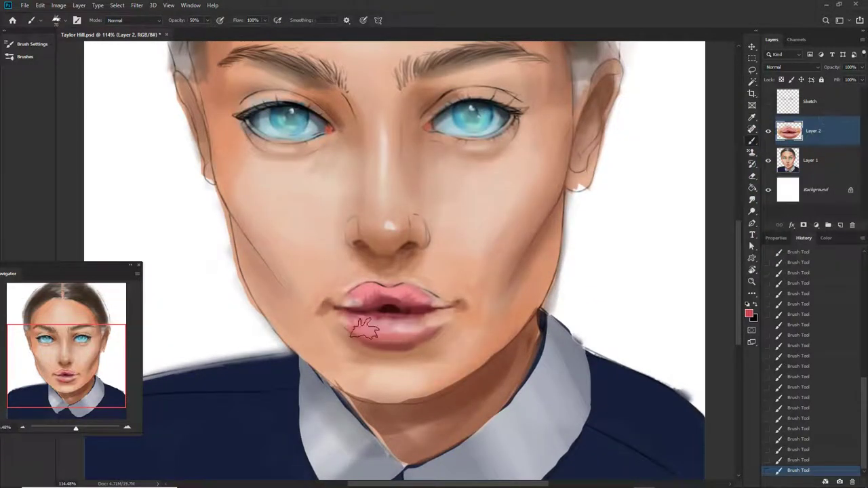
drag(358, 335, 415, 332)
drag(358, 319, 394, 336)
mouse_move(353, 299)
mouse_down()
mouse_move(431, 292)
mouse_move(460, 313)
mouse_up()
scroll(400, 329, down, 3)
scroll(400, 329, up, 2)
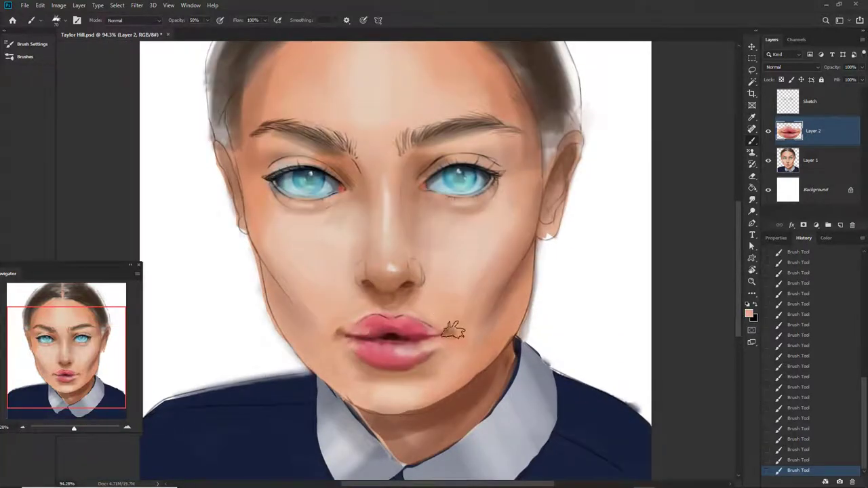
drag(383, 332, 408, 329)
scroll(434, 318, down, 2)
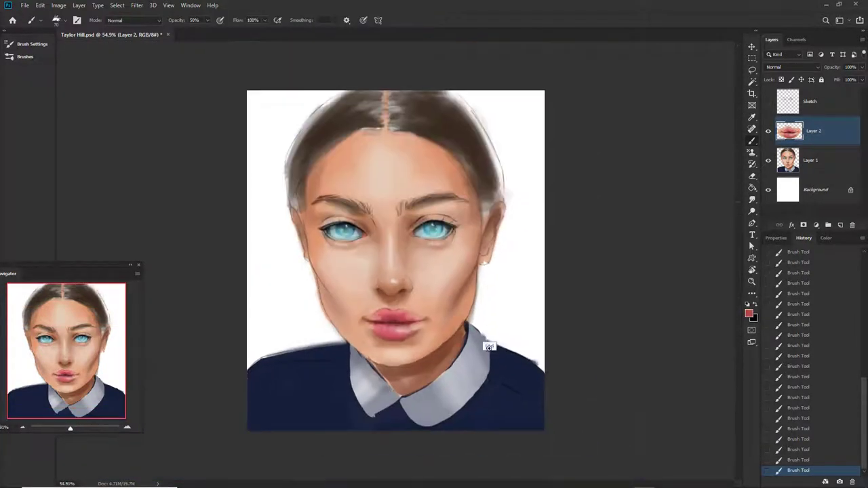
scroll(489, 302, up, 1)
Step: Shade the right cheek, jaw and nose with a brown colour
drag(489, 303, 492, 316)
click(748, 312)
click(712, 178)
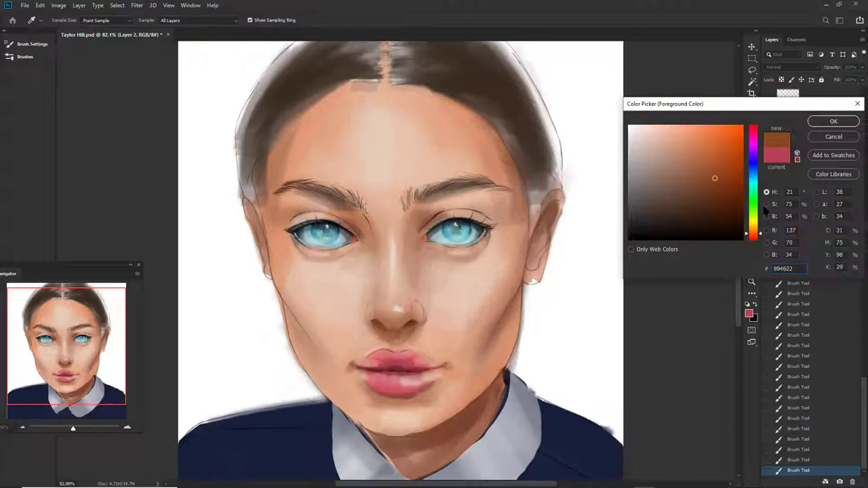
click(833, 120)
drag(515, 166, 511, 322)
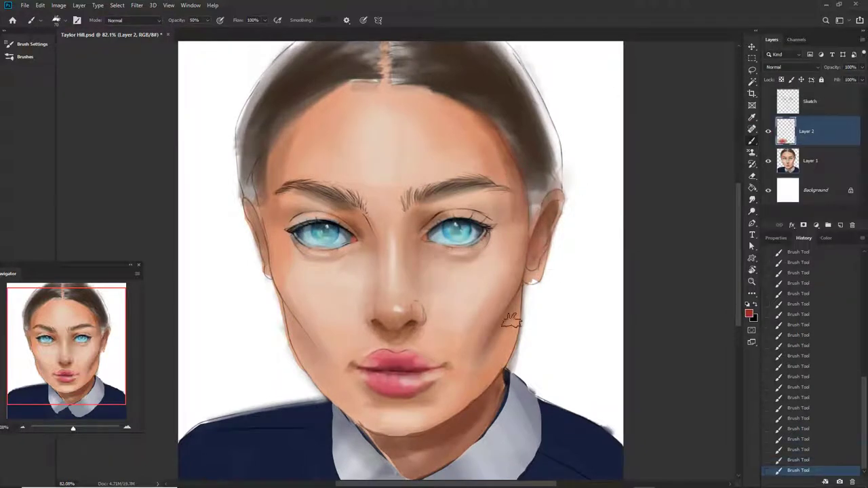
scroll(438, 339, down, 2)
scroll(427, 291, up, 3)
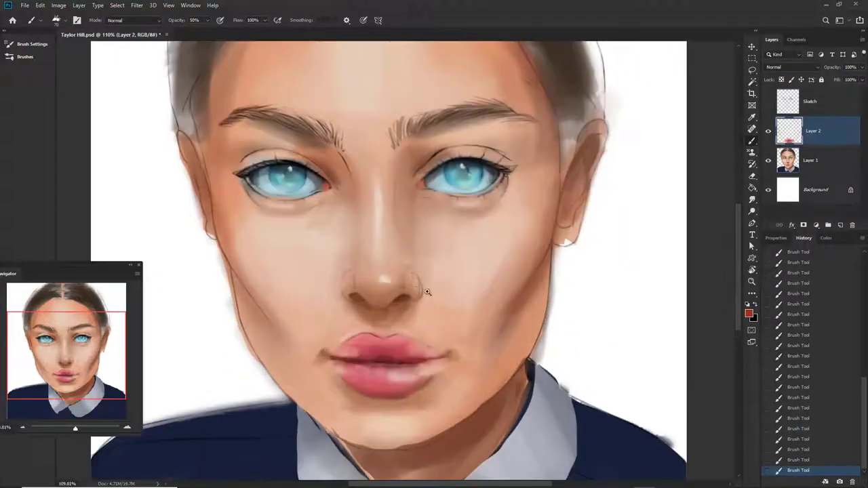
drag(373, 308, 349, 279)
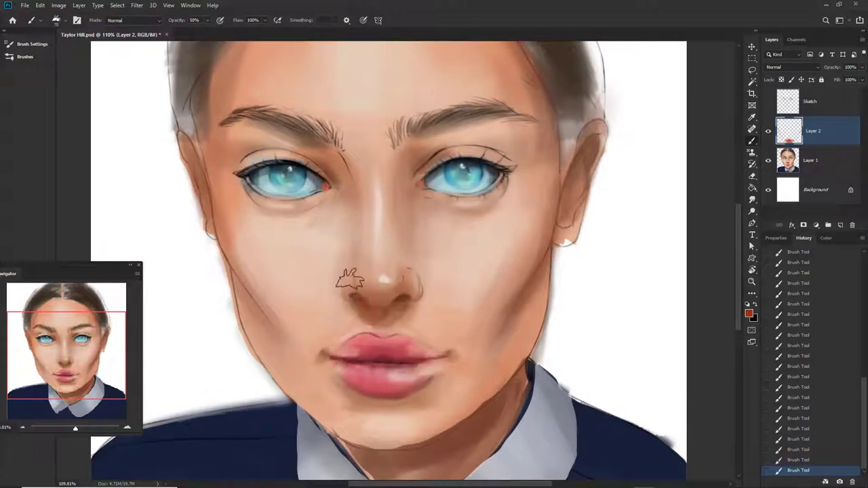
Step: Choose a warm red and paint blush on the cheek
scroll(500, 364, down, 2)
scroll(429, 368, up, 1)
click(748, 312)
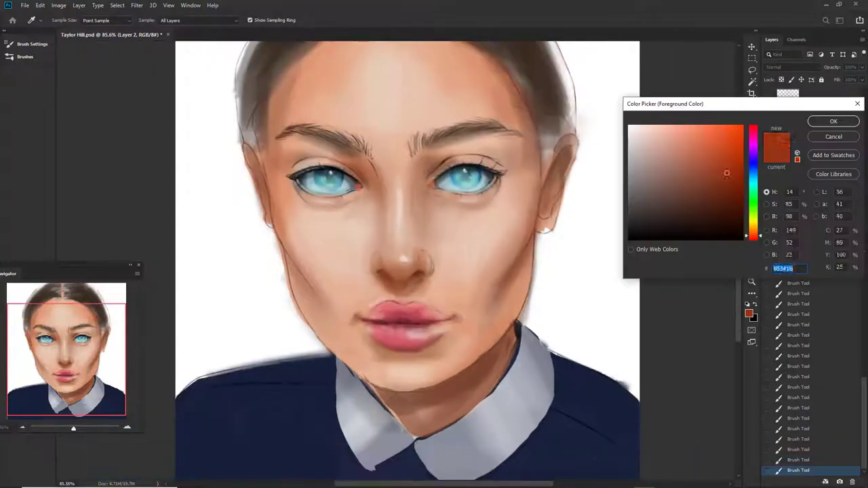
key(Return)
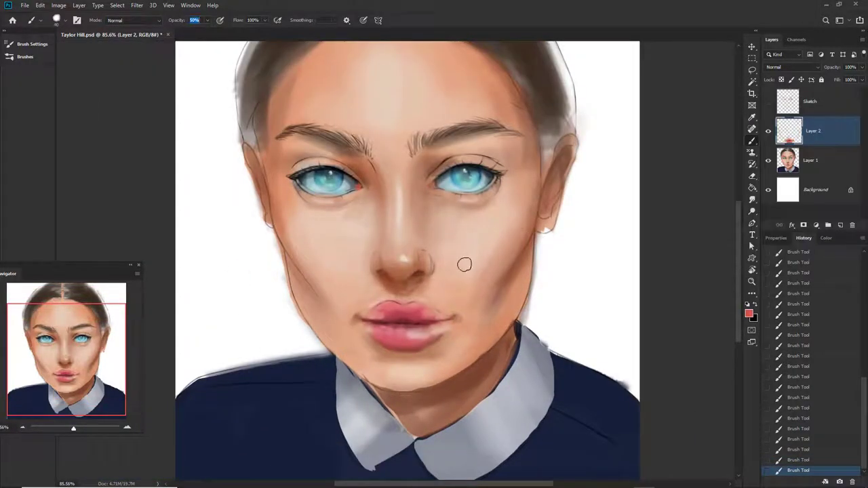
drag(484, 248, 449, 252)
Step: Redo the blush on a new layer, painting pink across the cheeks and nose
mouse_move(339, 251)
mouse_down()
mouse_move(397, 251)
mouse_move(377, 252)
mouse_up()
key(ctrl+z)
key(r)
key(ctrl+shift+alt+n)
key(b)
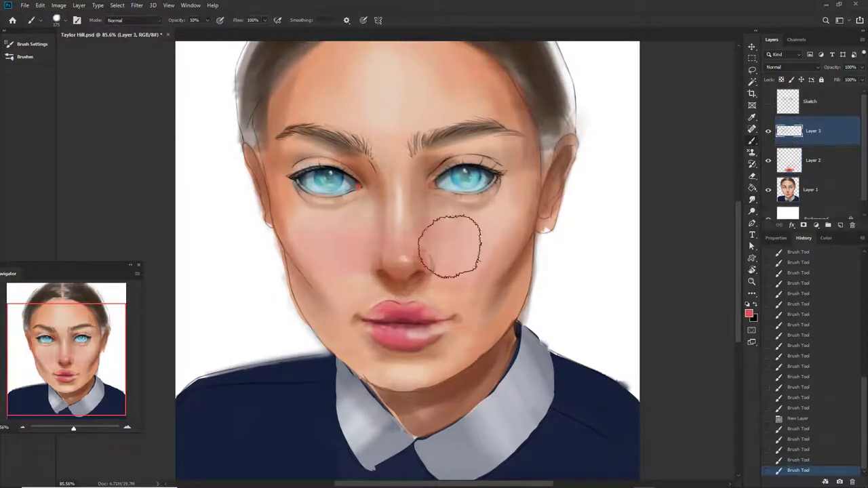
drag(449, 246, 474, 257)
drag(325, 248, 311, 251)
Step: Erase excess blush under the eye and soften the left-cheek blush
key(e)
drag(500, 210, 474, 224)
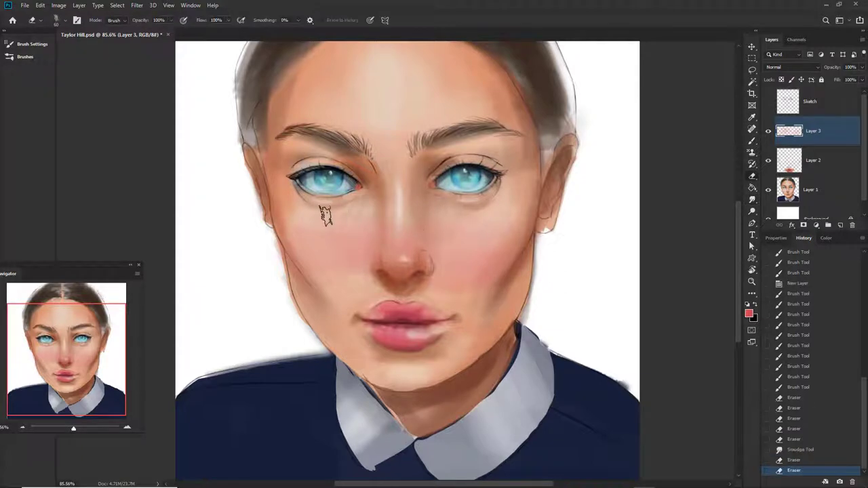
drag(300, 213, 332, 267)
key(r)
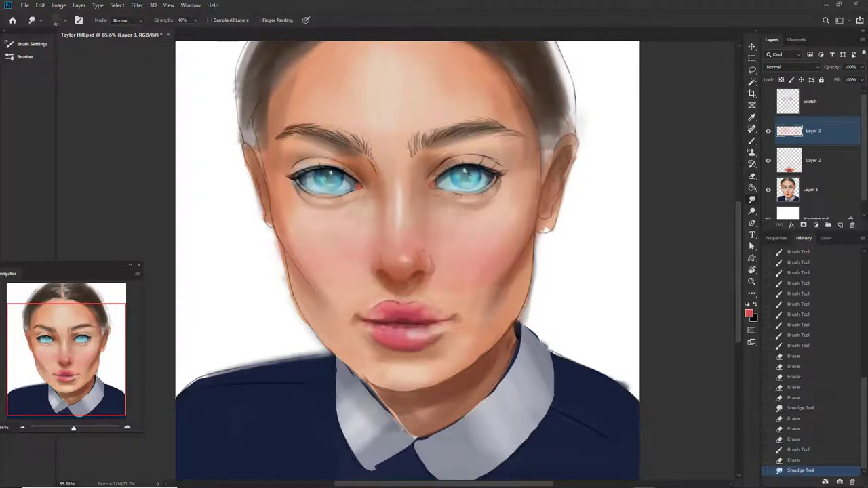
scroll(406, 271, down, 2)
Step: Add a cool teal tint around the chin, erasing part of it back
click(749, 313)
click(753, 178)
click(833, 120)
key(b)
mouse_move(449, 320)
mouse_down()
mouse_move(393, 352)
mouse_move(402, 358)
mouse_move(407, 319)
mouse_move(434, 298)
mouse_up()
key(e)
mouse_move(400, 332)
mouse_down()
mouse_move(396, 350)
mouse_move(319, 291)
mouse_up()
Step: Merge the lips layer into the blush layer and shift the colour toward red-brown
key(ctrl+plus)
key(ctrl+e)
key(b)
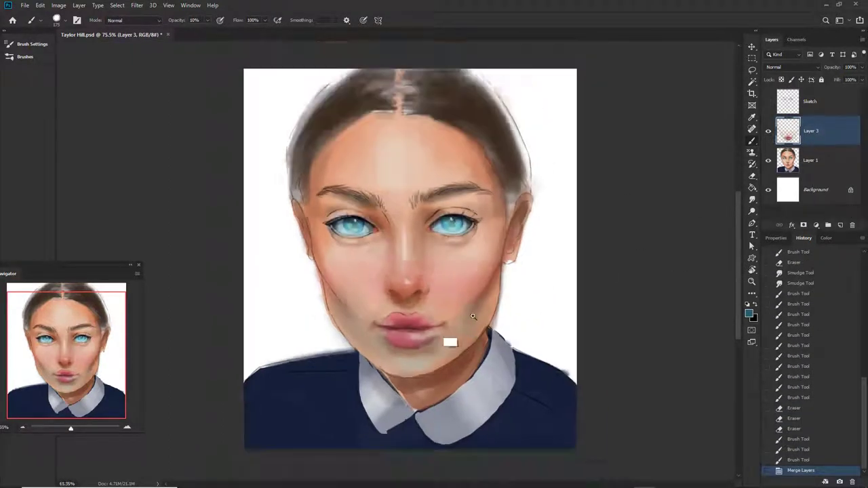
scroll(472, 315, up, 2)
click(748, 313)
click(753, 240)
Step: Add a small red-brown stroke on the nose
key(Return)
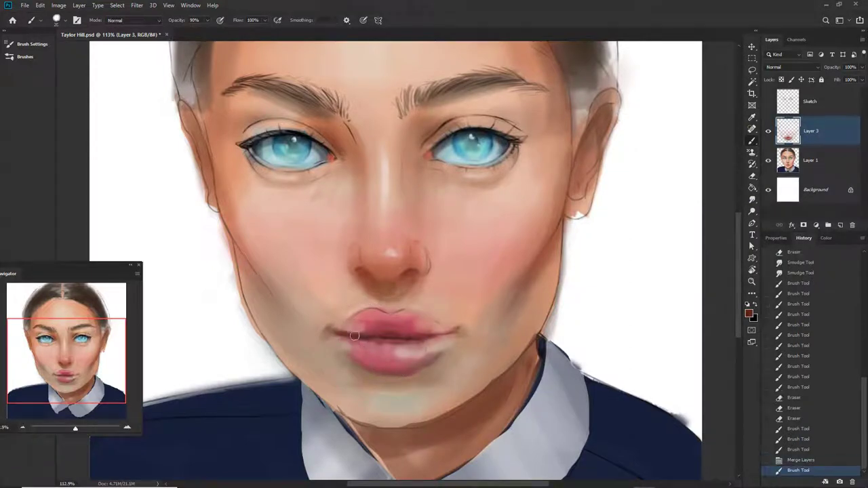
scroll(326, 337, down, 3)
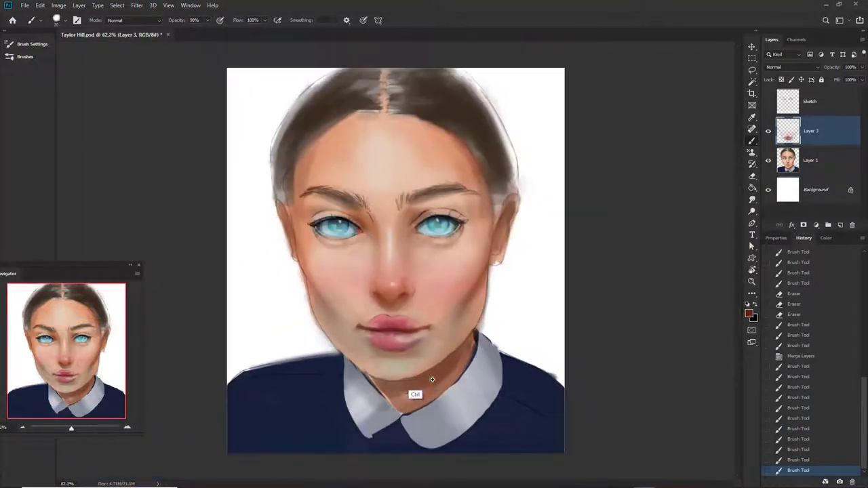
scroll(407, 325, up, 3)
drag(400, 264, 411, 271)
scroll(426, 319, down, 3)
scroll(426, 320, up, 3)
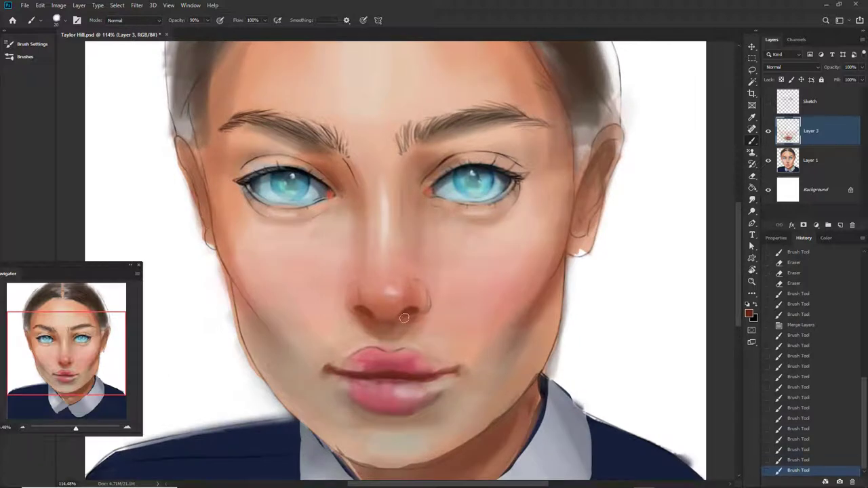
scroll(404, 318, down, 2)
scroll(481, 354, up, 4)
Step: Paint blue into the first iris within a lasso selection, then deselect
click(820, 122)
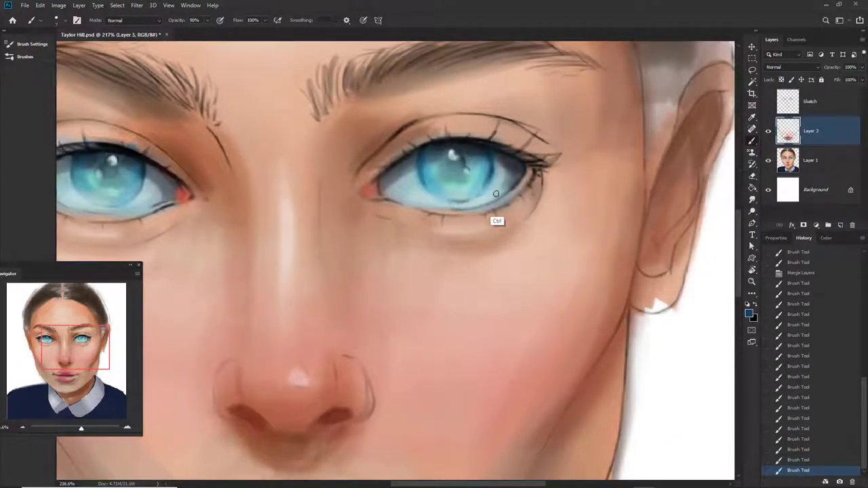
scroll(494, 219, down, 2)
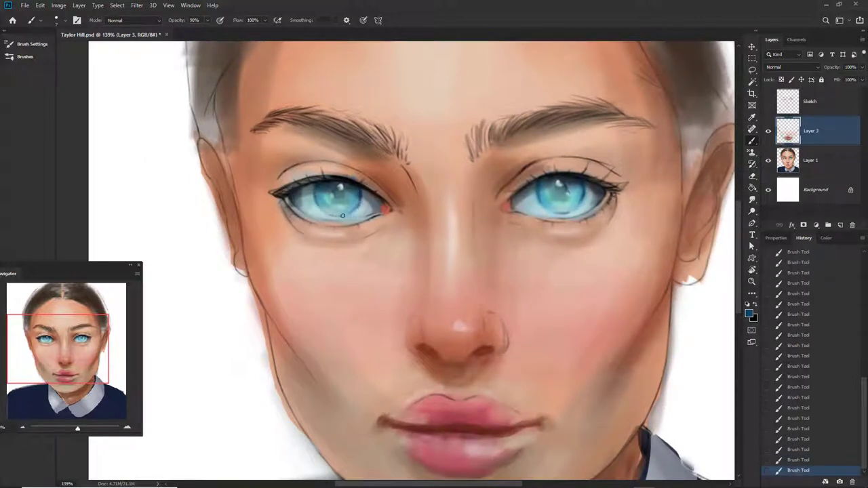
scroll(342, 216, down, 2)
scroll(493, 296, up, 4)
key(l)
mouse_move(412, 217)
mouse_down()
mouse_move(464, 198)
mouse_move(468, 224)
mouse_up()
key(b)
key(ctrl+d)
scroll(393, 306, left, 5)
Step: Lasso and paint the second iris, then sample a dark colour from the painting
key(l)
mouse_move(445, 259)
mouse_down()
mouse_move(364, 283)
mouse_move(460, 297)
mouse_up()
key(b)
key(ctrl+d)
scroll(468, 350, down, 3)
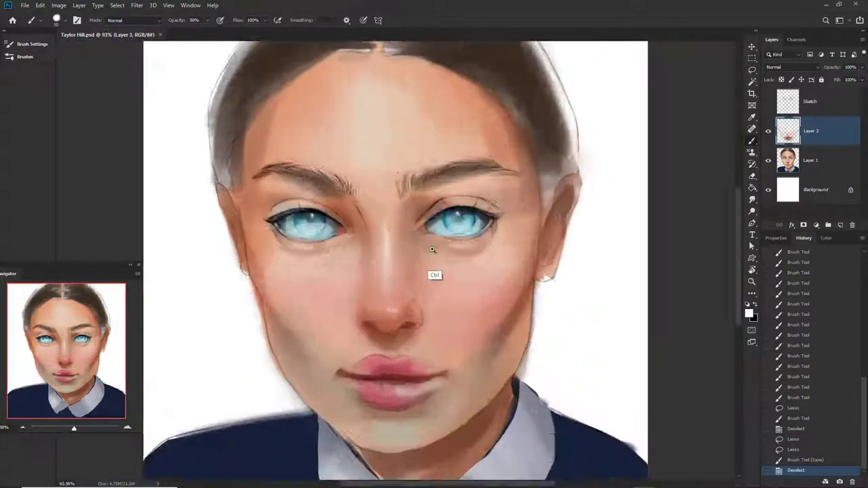
scroll(434, 273, up, 2)
click(439, 301)
key(Return)
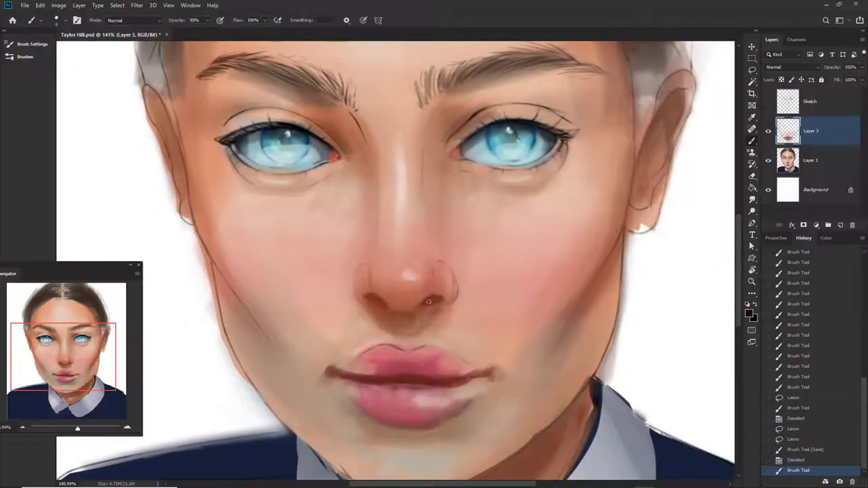
Step: Sample dark colours from the eye area and dab a small highlight into the eye
scroll(443, 339, down, 3)
scroll(442, 339, up, 3)
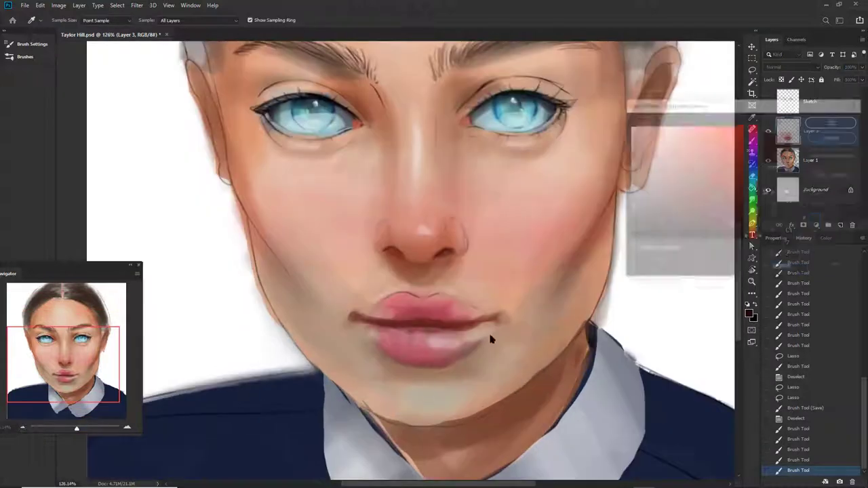
key(i)
key(Return)
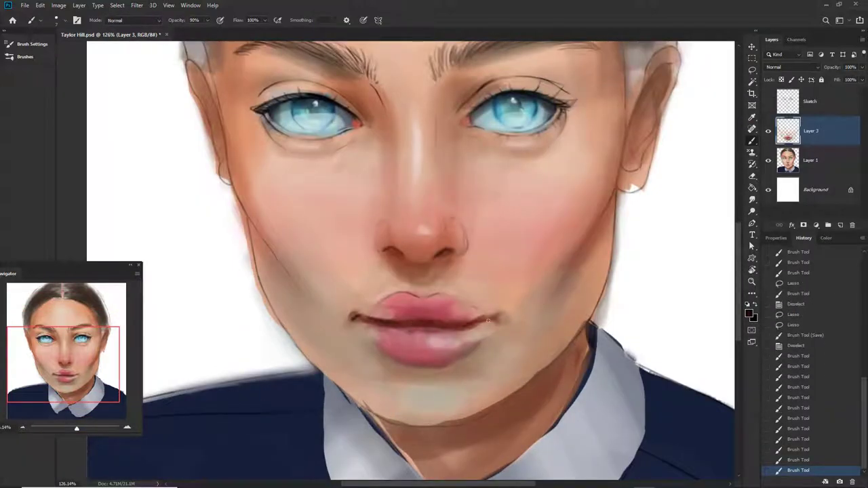
scroll(488, 320, down, 3)
scroll(484, 251, up, 4)
key(i)
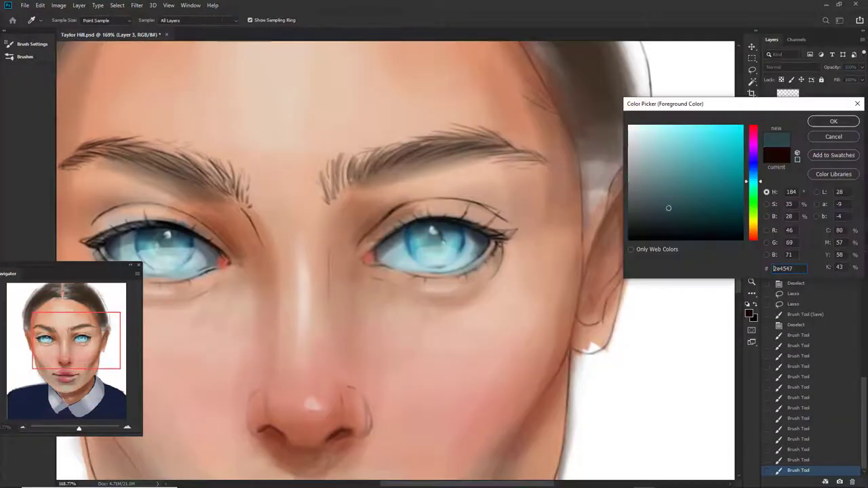
key(Escape)
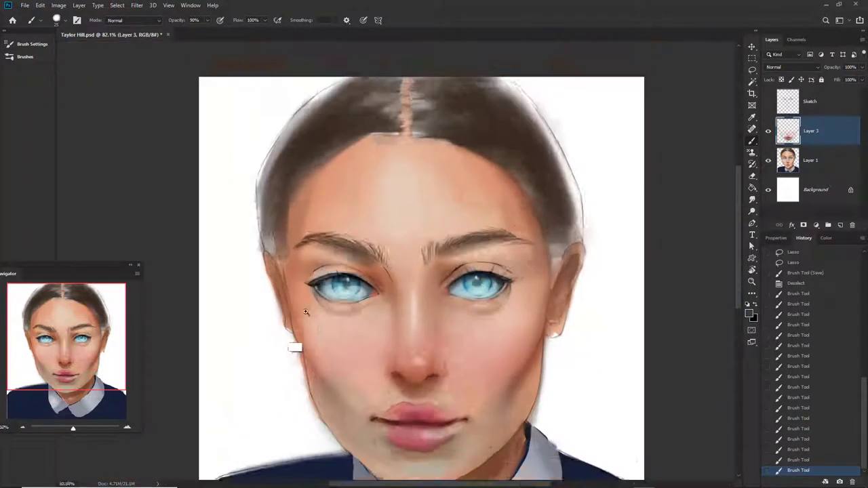
drag(432, 242, 507, 248)
click(496, 227)
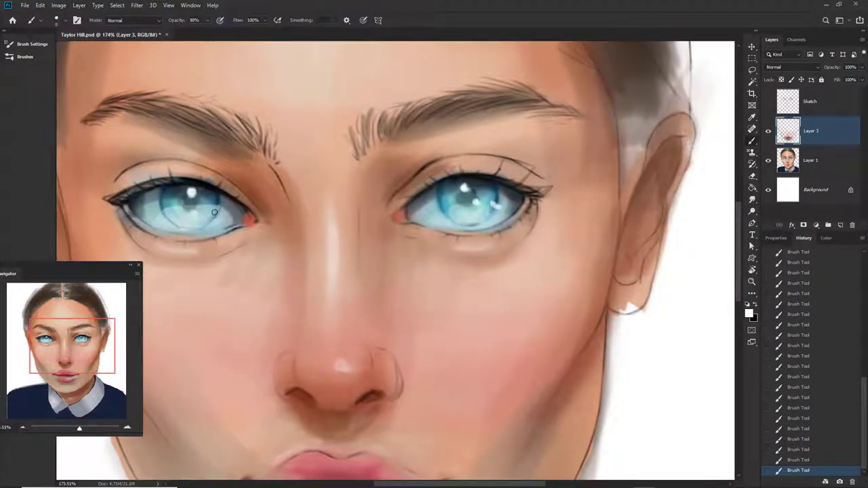
Step: Paint faint brown shading beside the nose at 10% brush opacity
mouse_move(214, 212)
mouse_down()
mouse_move(300, 300)
mouse_move(459, 333)
mouse_move(468, 197)
mouse_up()
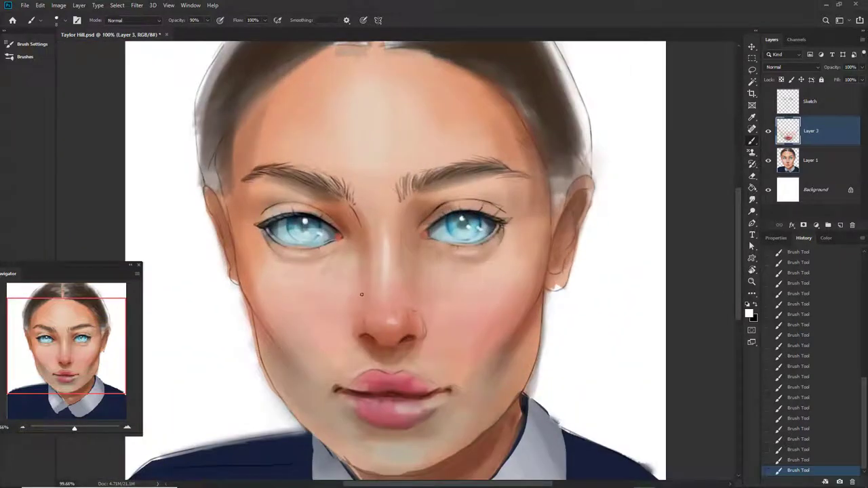
click(748, 313)
click(721, 174)
click(753, 238)
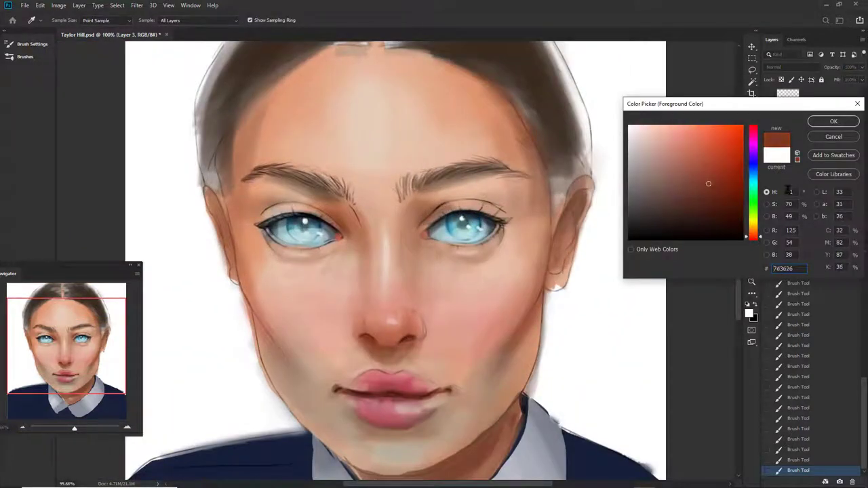
key(Return)
drag(351, 287, 344, 284)
key(1)
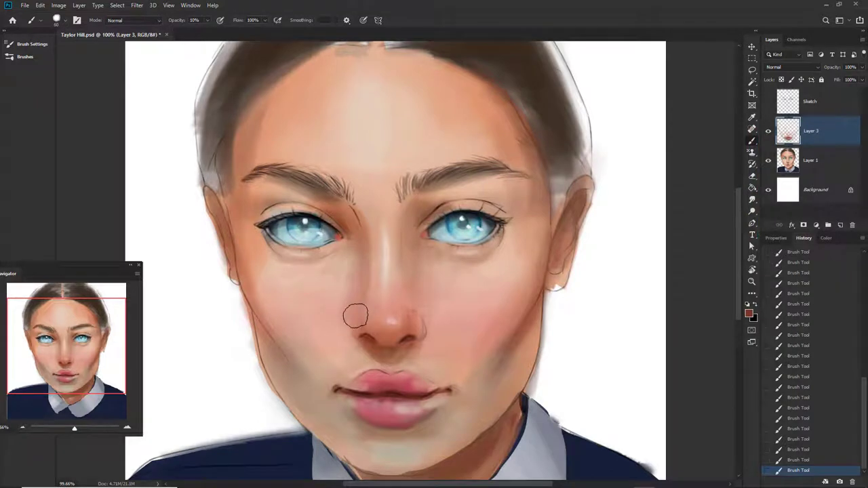
Step: Brush a light pink skin tone across the face at 70% opacity
alt+click(356, 315)
key(7)
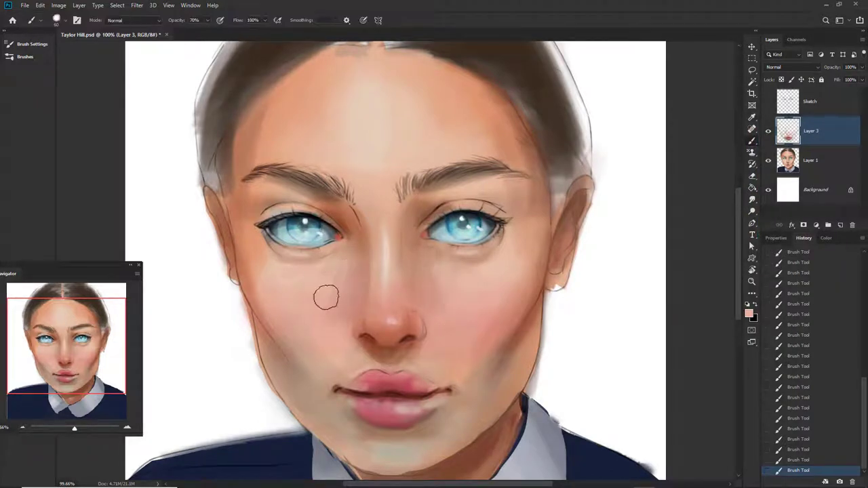
drag(390, 318, 480, 219)
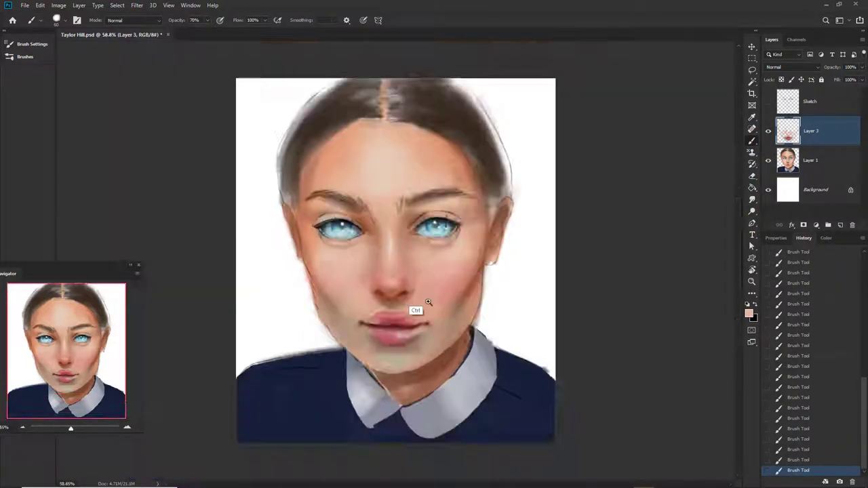
key(alt+shift+c)
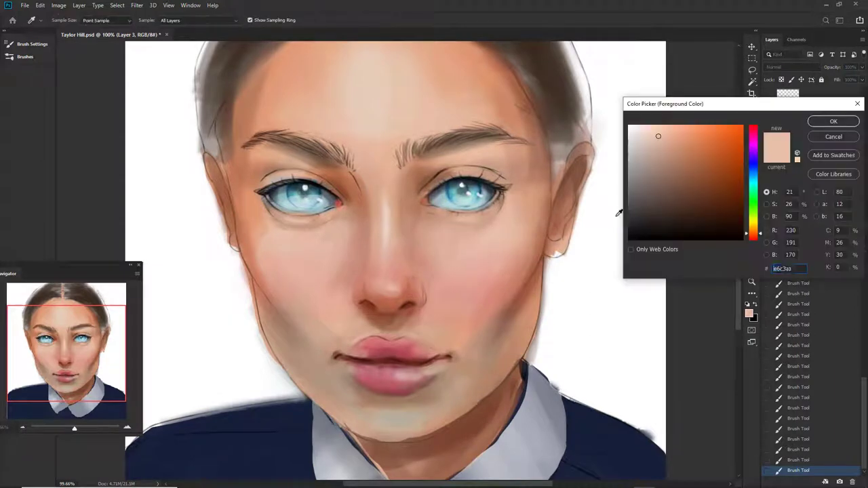
key(Return)
Step: Merge the painted layers into Layer 3 and repaint blush on the cheeks and nose
key(ctrl+e)
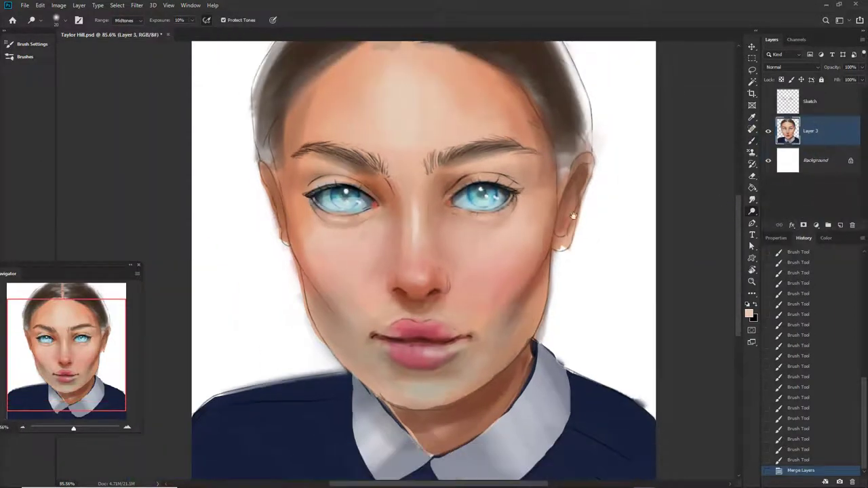
scroll(479, 249, down, 1)
mouse_move(480, 248)
mouse_down()
mouse_move(509, 226)
mouse_move(457, 304)
mouse_move(385, 314)
mouse_up()
scroll(400, 256, down, 1)
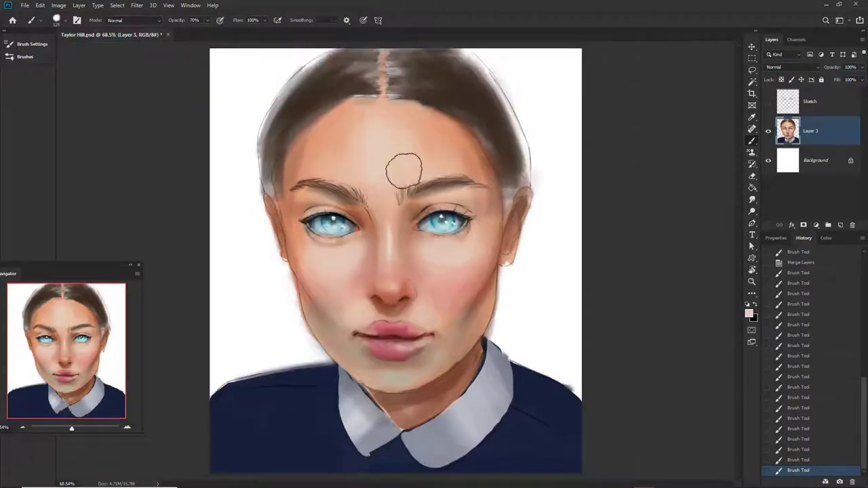
scroll(458, 399, up, 1)
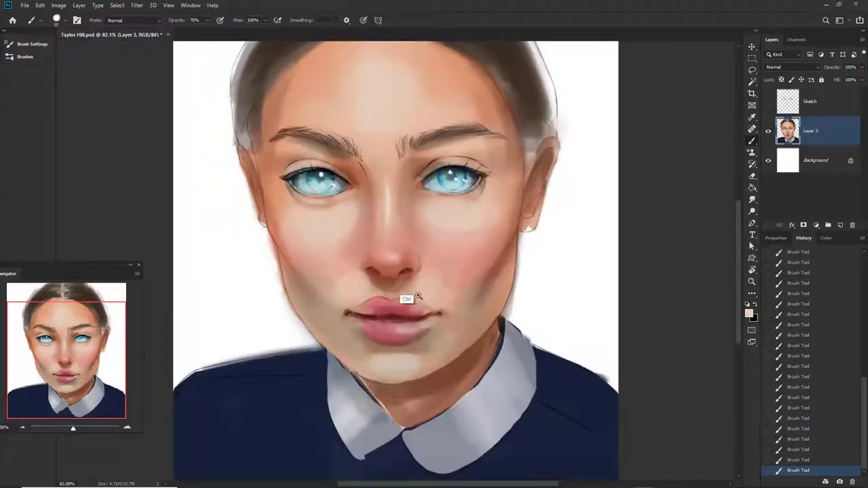
scroll(412, 296, up, 1)
Step: Choose a dark red for the lips, fine-tuning the red shade while zoomed on the lips
click(748, 312)
key(Return)
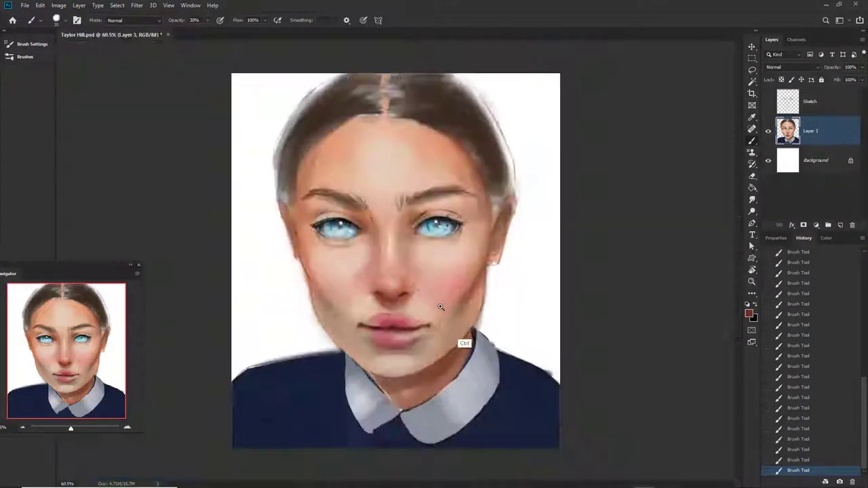
drag(388, 280, 429, 282)
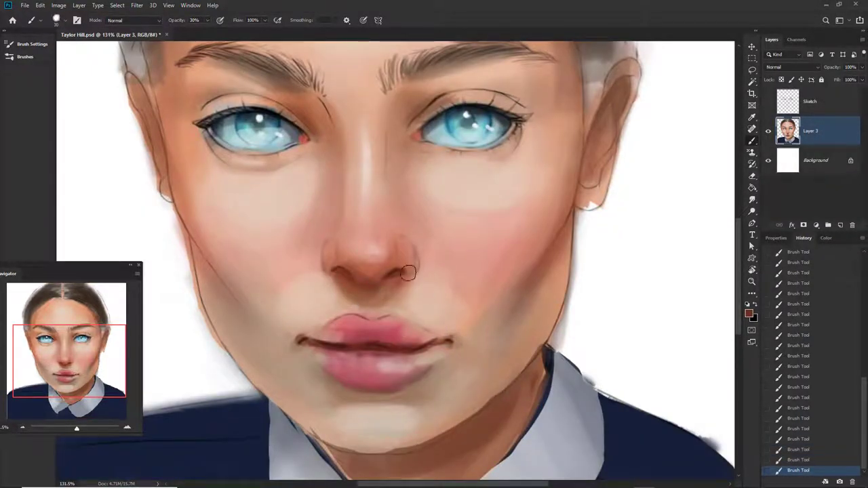
mouse_move(405, 256)
mouse_down()
mouse_move(369, 344)
mouse_move(449, 355)
mouse_up()
click(652, 135)
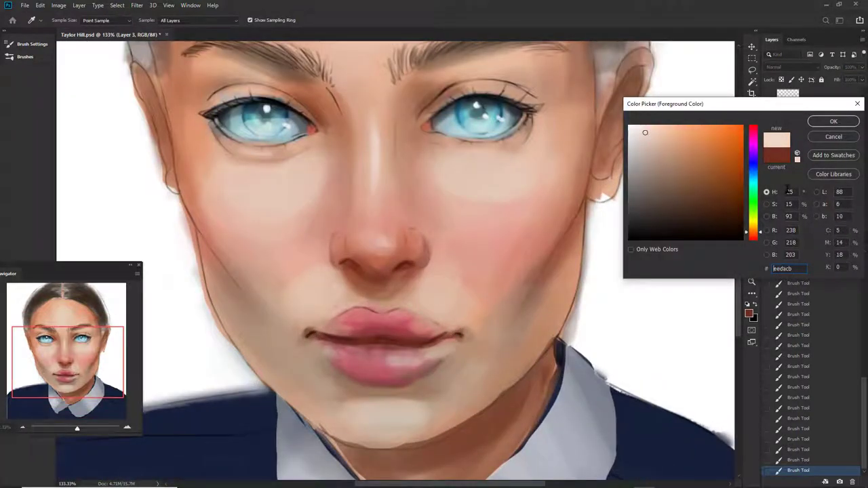
key(Return)
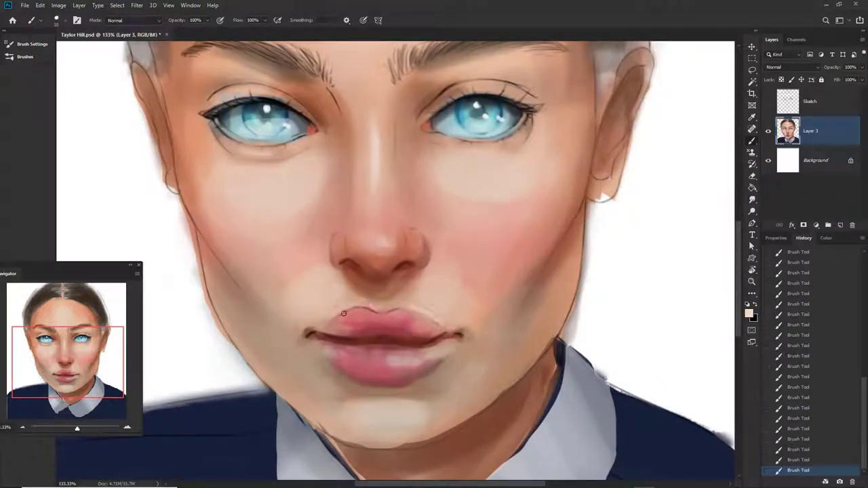
drag(343, 313, 380, 352)
click(748, 312)
click(822, 116)
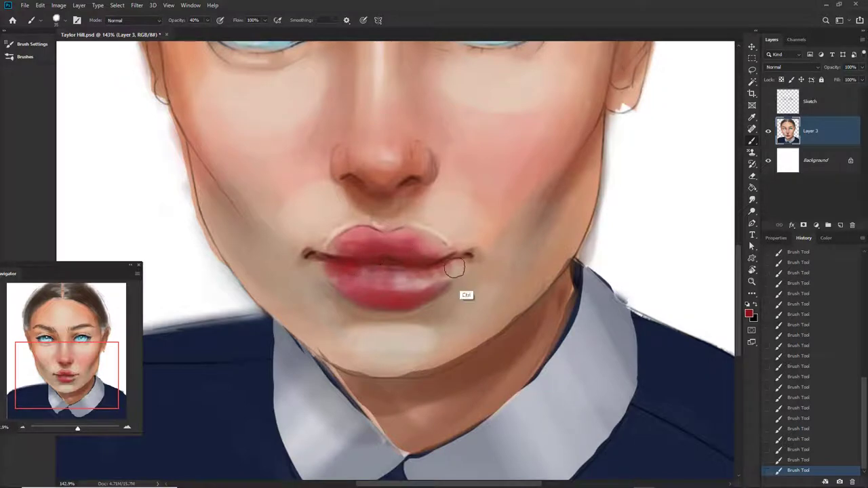
drag(455, 268, 435, 266)
Step: Dodge the left cheek lighter, then paint a 24 px stroke along the nose bridge
key(o)
mouse_move(337, 284)
mouse_down()
mouse_move(342, 254)
mouse_move(319, 252)
mouse_up()
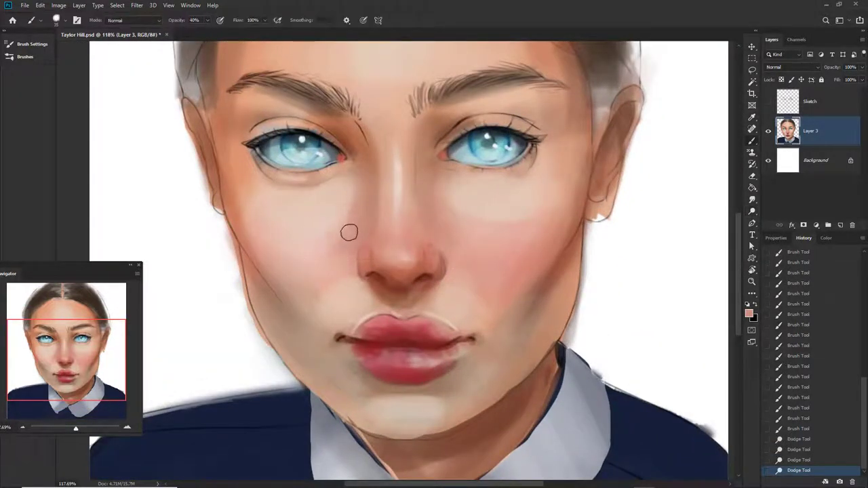
key(b)
mouse_move(532, 211)
mouse_down()
mouse_move(457, 305)
mouse_move(431, 282)
mouse_up()
key(bracketleft)
key(bracketleft)
key(bracketleft)
drag(397, 194, 393, 233)
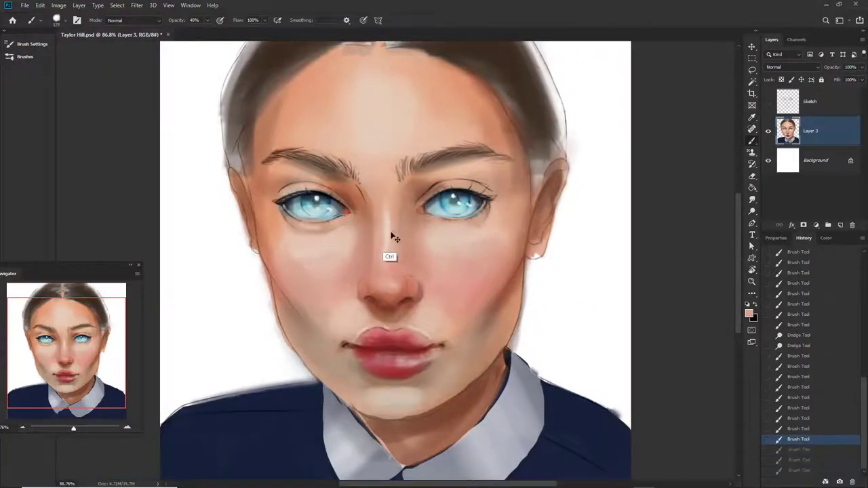
Step: Dab small light highlights into the right eye
drag(442, 271, 480, 267)
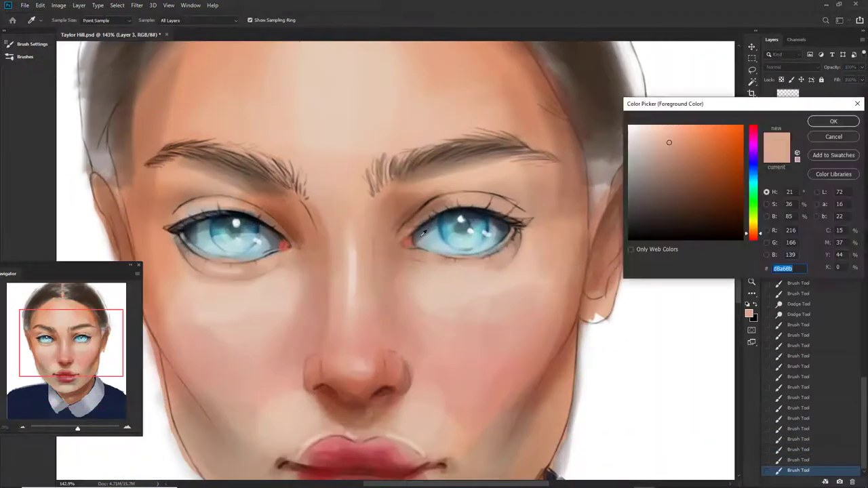
drag(495, 227, 485, 232)
click(484, 232)
click(488, 230)
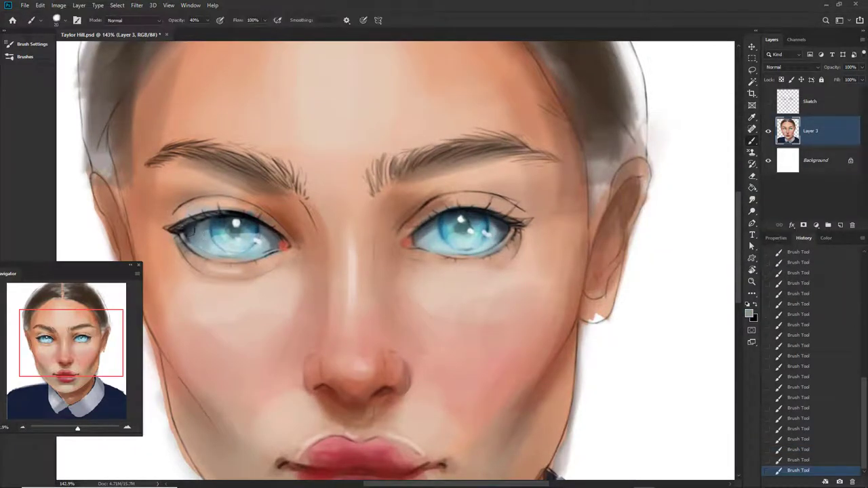
Step: Paint light blue into the lower left iris
alt+click(268, 245)
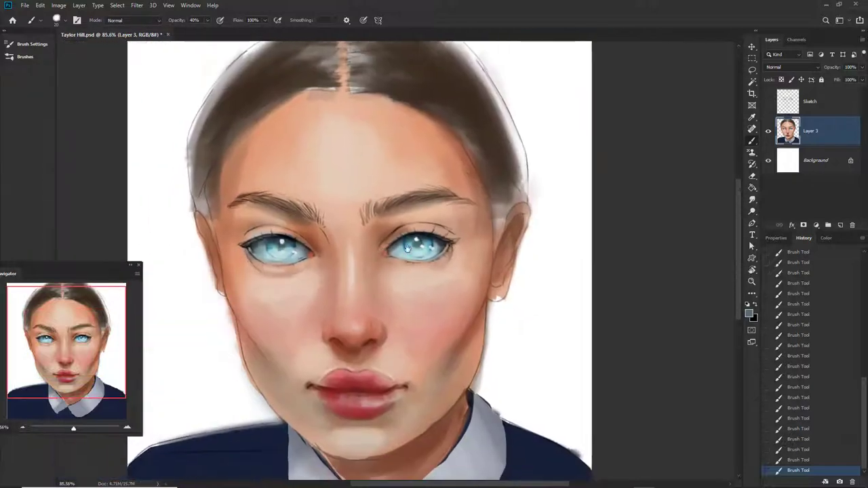
drag(271, 241, 459, 254)
key(Return)
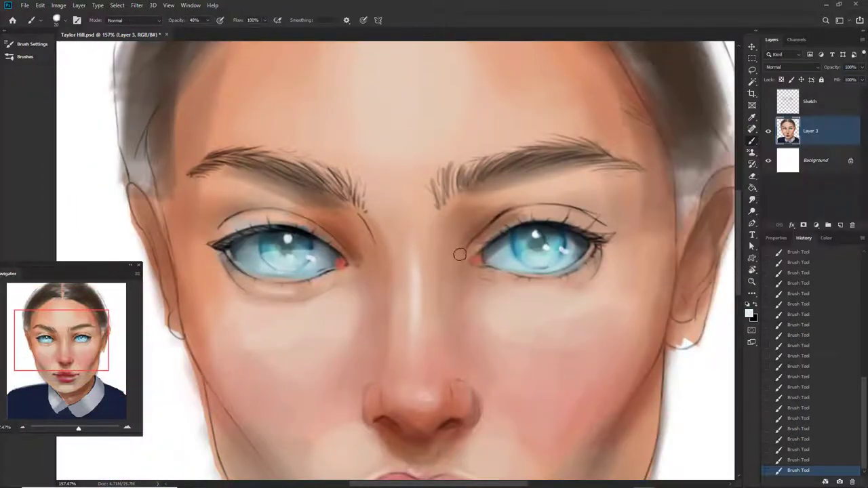
mouse_move(263, 266)
mouse_down()
mouse_move(289, 280)
mouse_move(301, 266)
mouse_up()
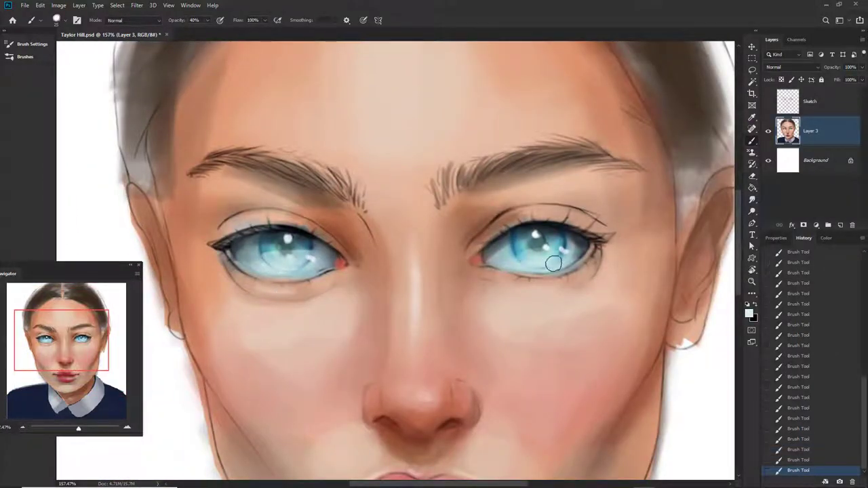
Step: Pick a pale eye colour, undo then redo the recent eye strokes, and choose red
drag(572, 258, 450, 280)
click(749, 313)
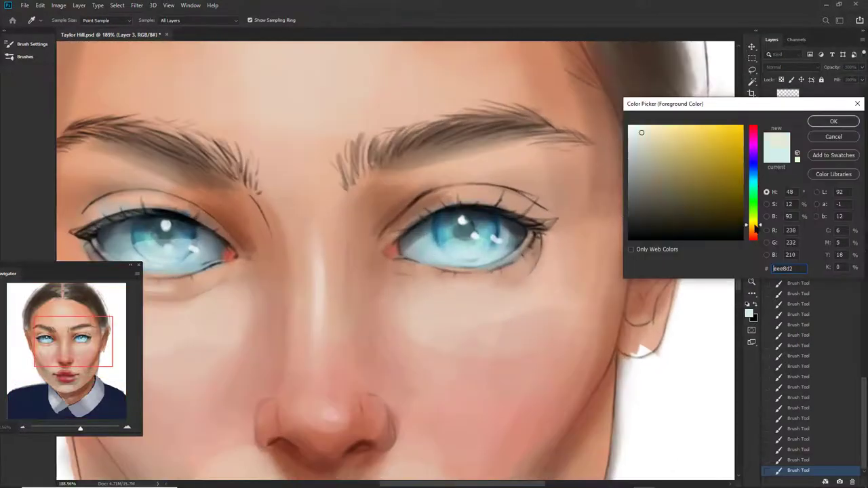
key(Return)
key(ctrl+z)
key(ctrl+z)
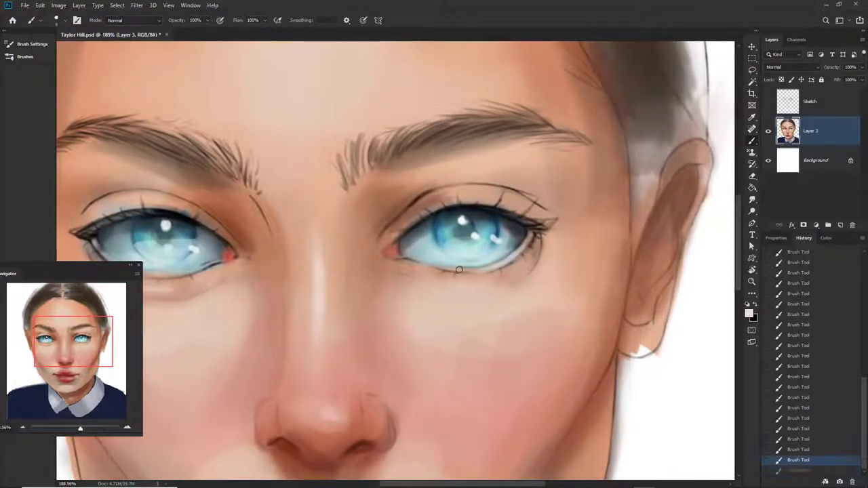
key(ctrl+z)
key(ctrl+z)
key(ctrl+shift+z)
key(ctrl+shift+z)
key(ctrl+shift+z)
mouse_move(472, 278)
mouse_down()
mouse_move(350, 279)
mouse_move(368, 316)
mouse_move(408, 213)
mouse_up()
key(Return)
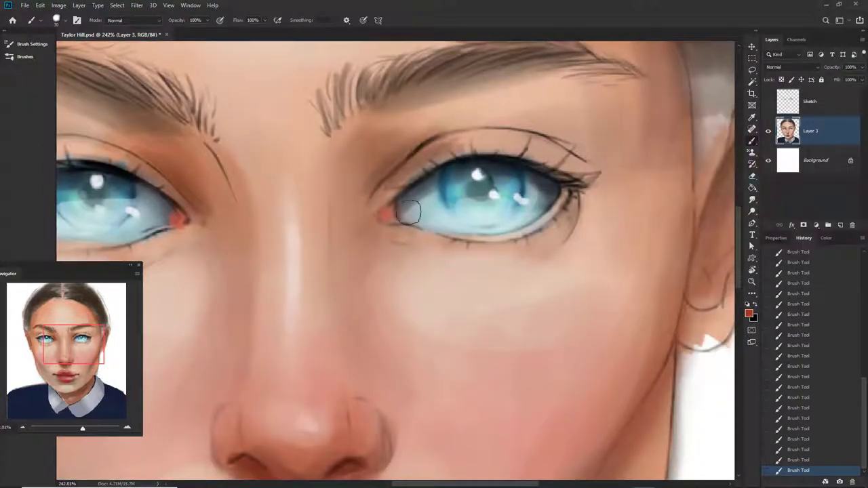
scroll(408, 212, down, 3)
Step: Darken the right eye near the iris and corner at 40% brush opacity
key(4)
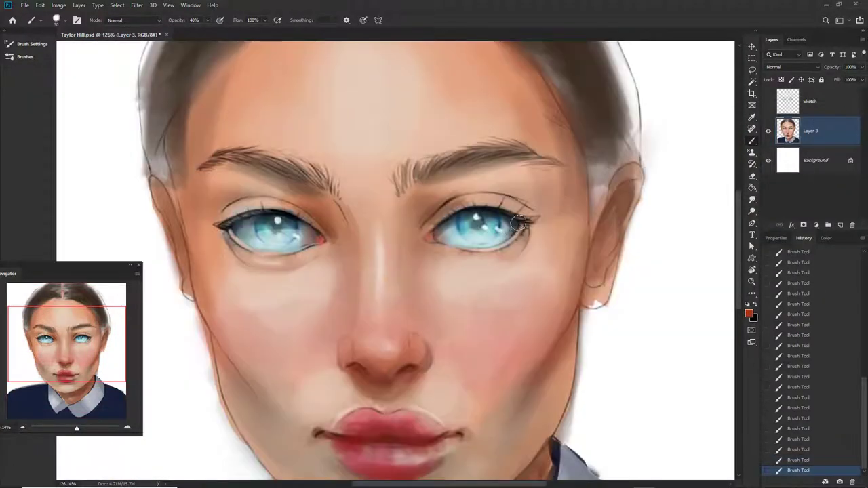
mouse_move(517, 223)
mouse_down()
mouse_move(500, 241)
mouse_move(489, 237)
mouse_up()
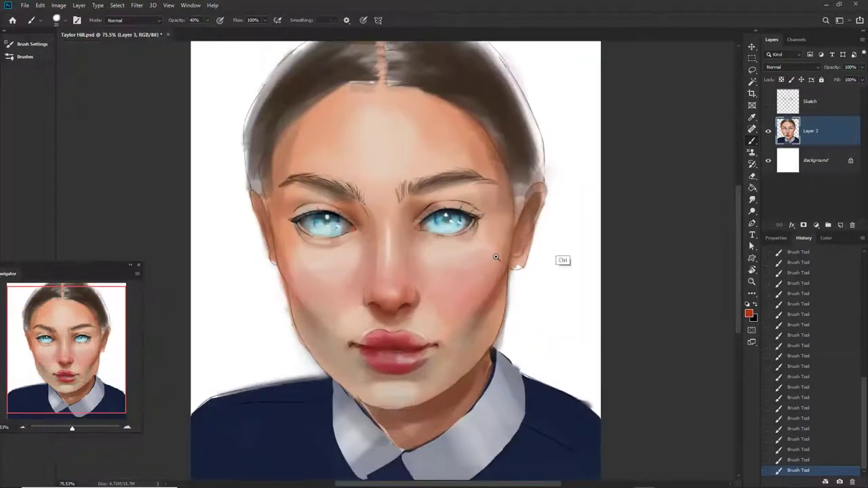
drag(240, 236, 407, 319)
key(Return)
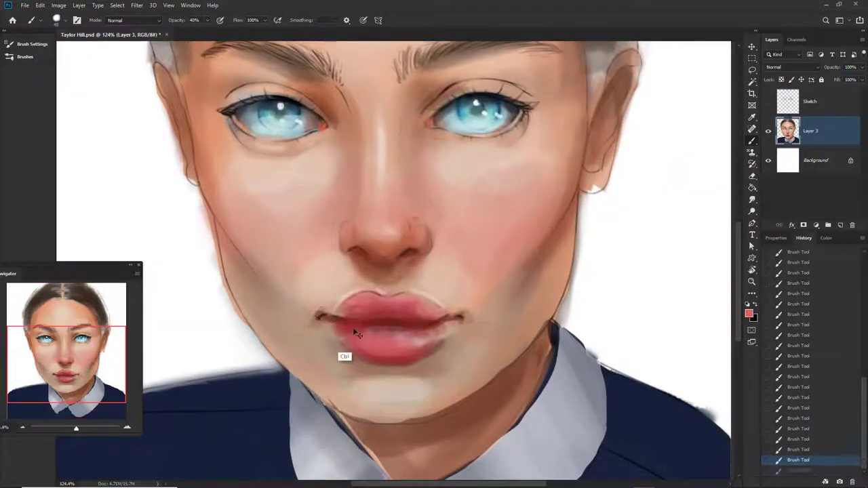
key(ctrl+minus)
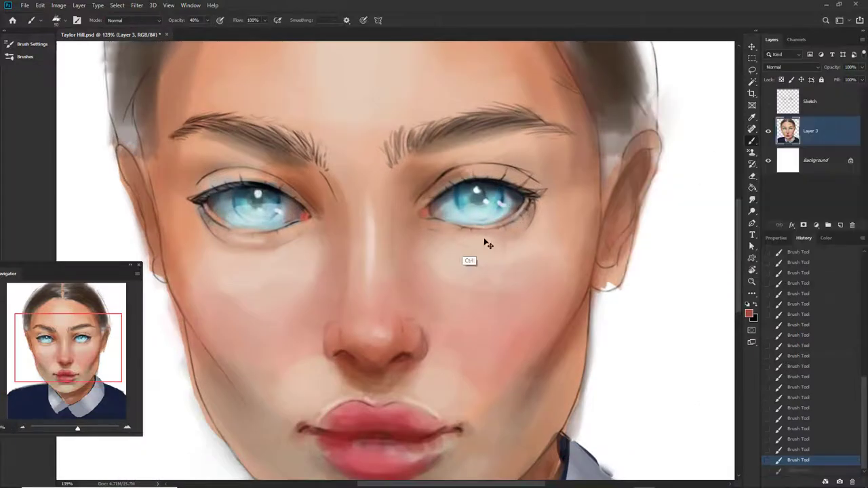
Step: Erase stray paint and transform the painted layer's proportions
key(e)
key(ctrl+minus)
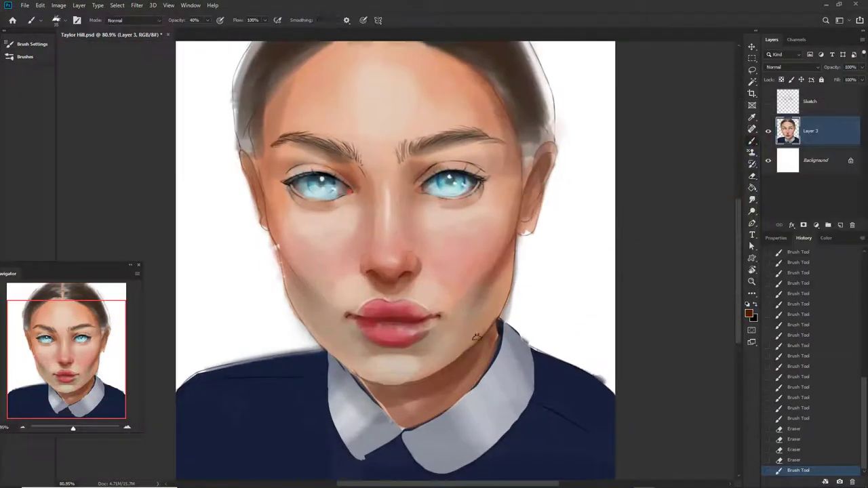
key(ctrl+minus)
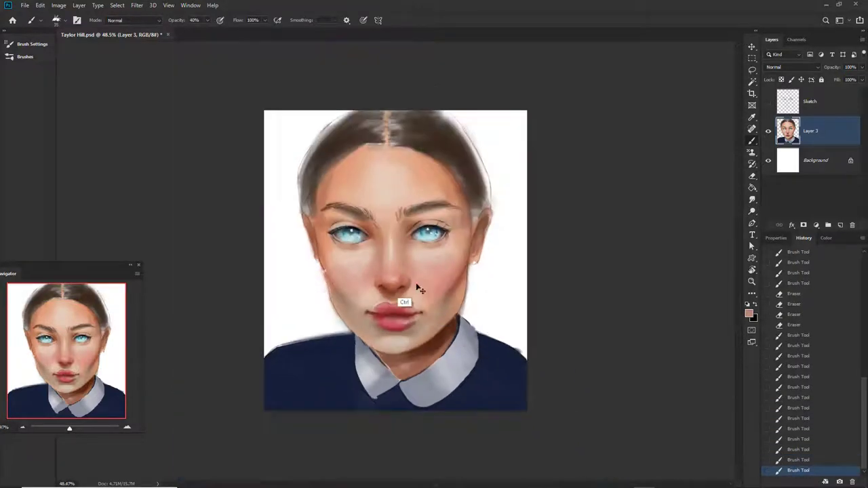
key(ctrl+t)
key(Return)
ctrl+click(440, 262)
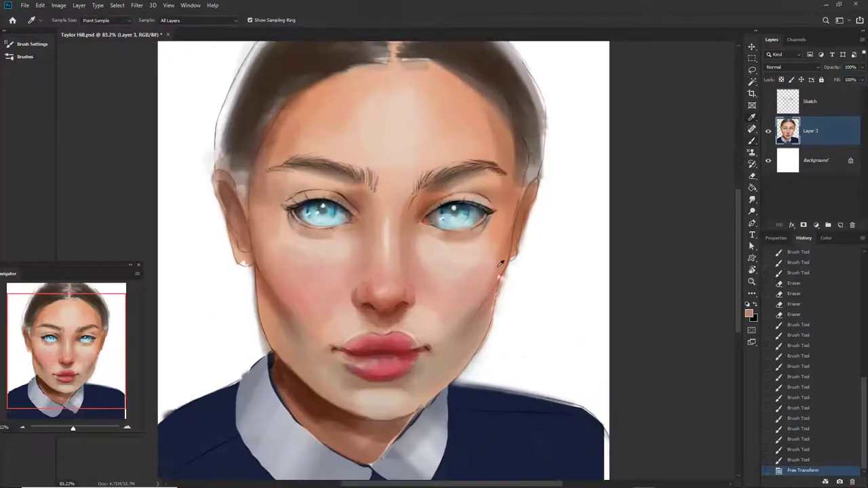
alt+click(490, 287)
Step: Copy the lassoed lips onto a new layer and reshape them with Free Transform
drag(483, 292, 475, 352)
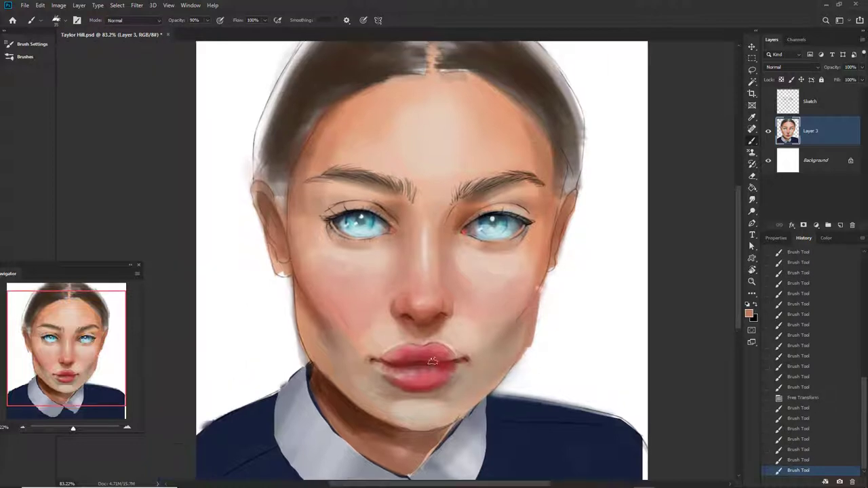
key(l)
drag(370, 360, 373, 358)
key(ctrl+c)
key(ctrl+v)
key(ctrl+t)
drag(474, 333, 454, 300)
key(Return)
key(b)
Step: Blend light peach skin tones around the nose and lower face
alt+click(426, 312)
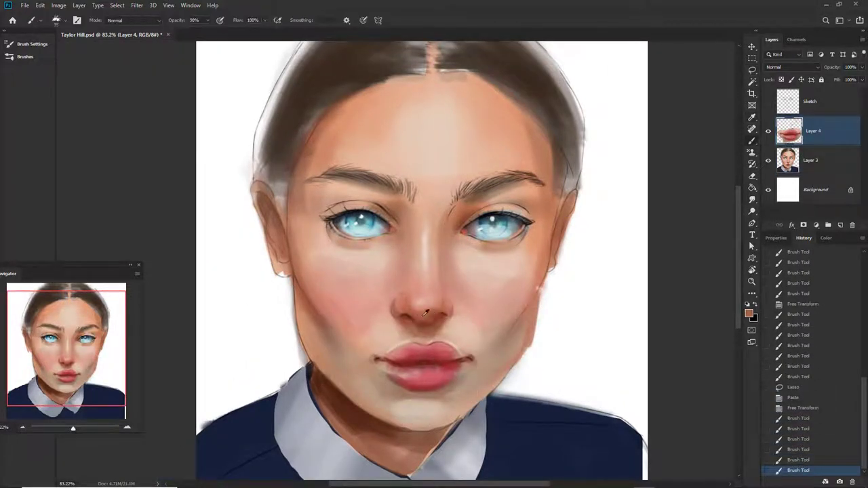
alt+click(385, 293)
drag(385, 293, 389, 314)
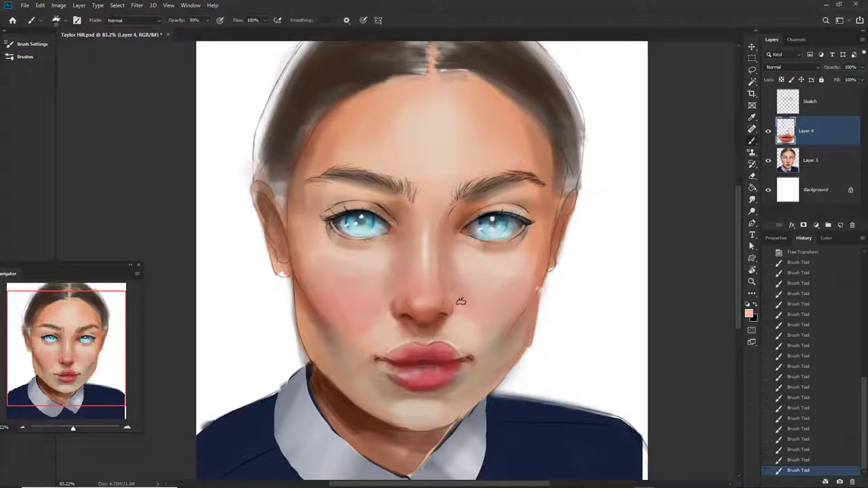
scroll(515, 329, down, 3)
scroll(475, 339, up, 2)
drag(468, 342, 439, 370)
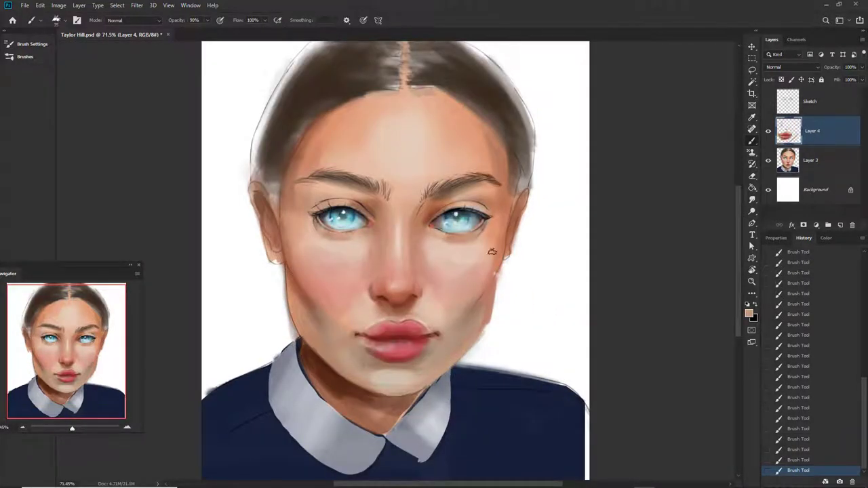
Step: Darken the right temple hair and paint lighter skin over the right ear
drag(527, 178, 527, 229)
alt+click(513, 140)
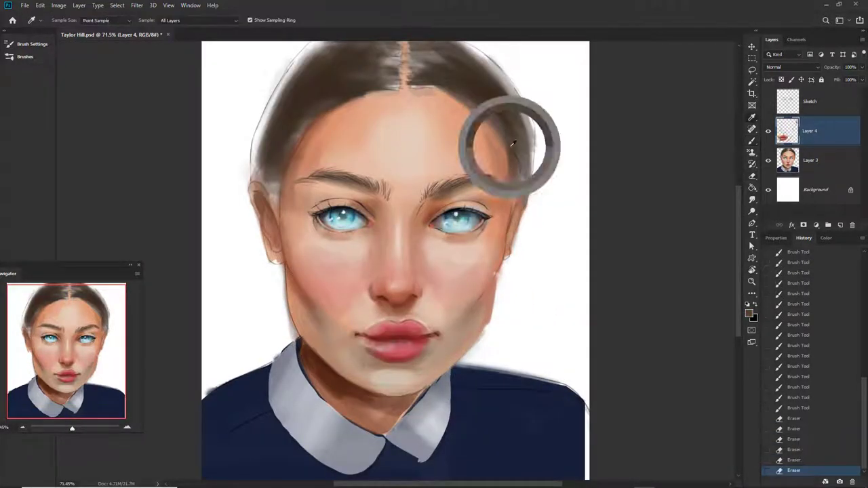
scroll(502, 258, up, 2)
scroll(499, 310, down, 1)
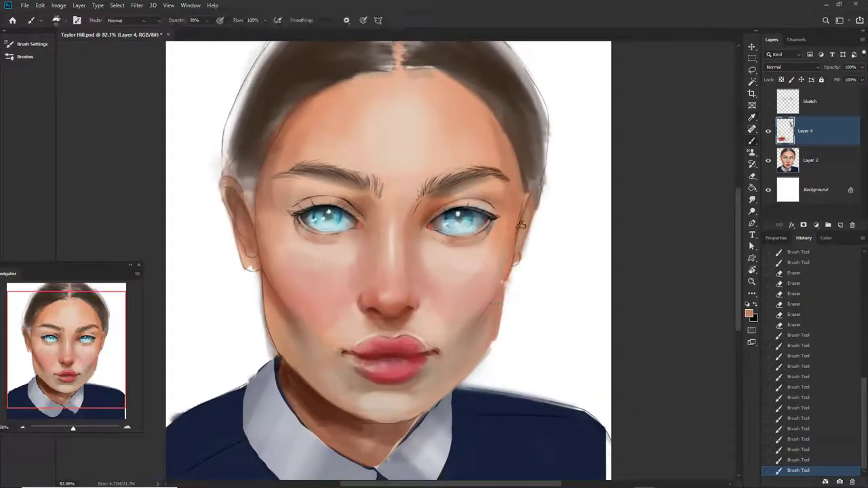
alt+click(495, 174)
drag(510, 264, 522, 204)
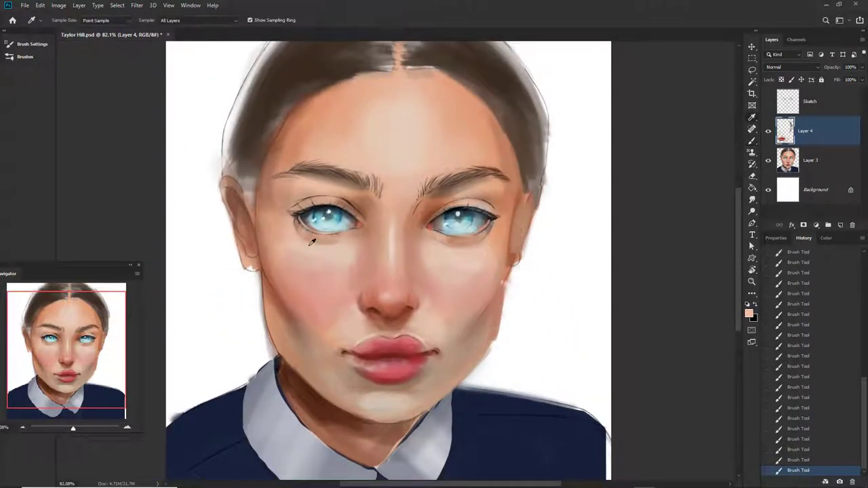
alt+click(523, 242)
scroll(508, 271, down, 3)
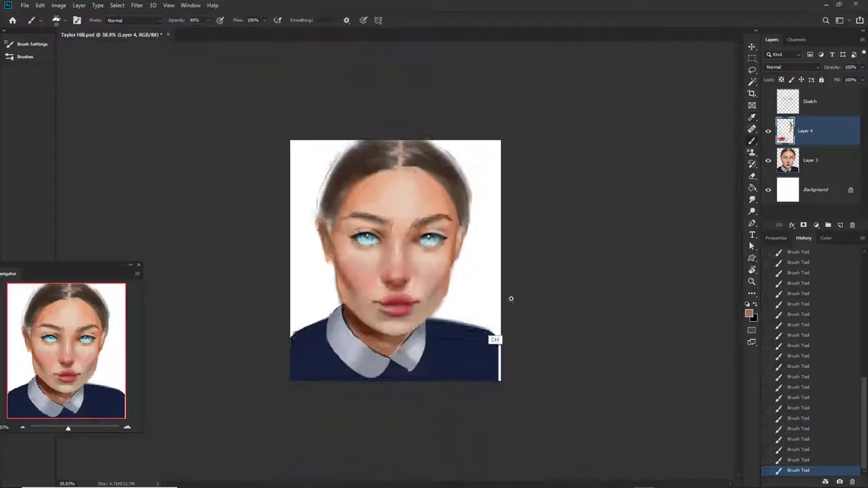
scroll(493, 285, up, 2)
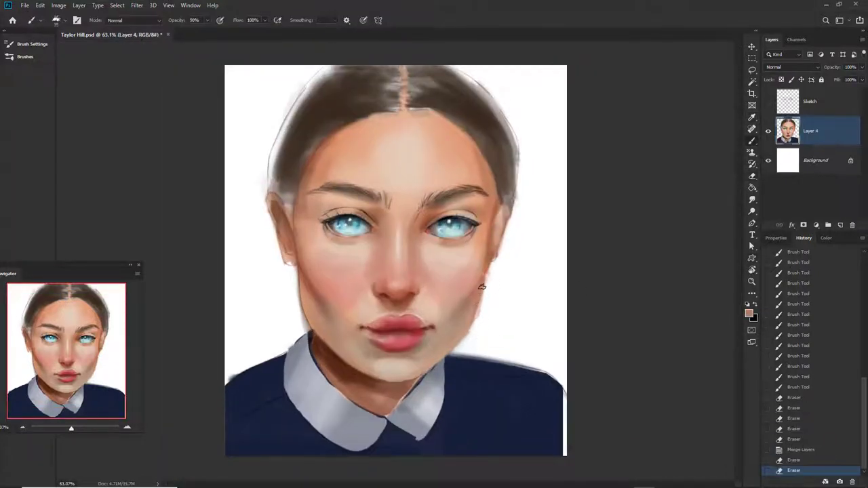
Step: Commit the portrait transform and dab a light highlight beside the nostril
key(ctrl+t)
key(Return)
scroll(441, 333, up, 2)
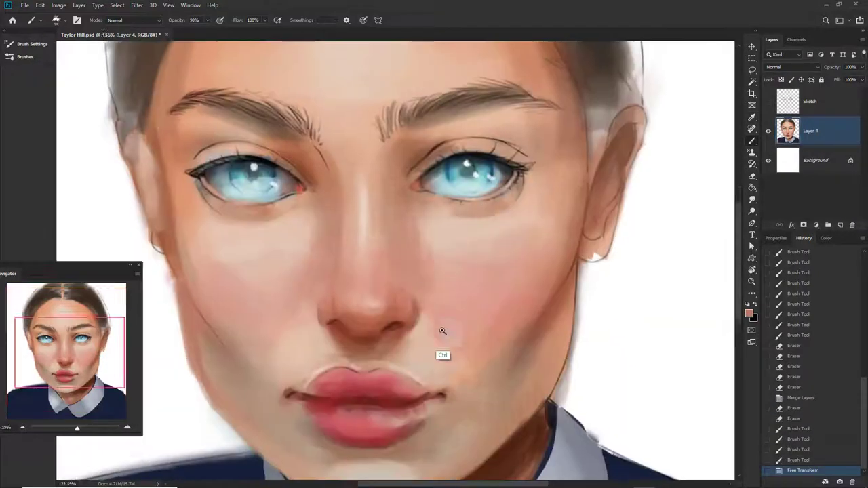
scroll(428, 300, up, 1)
scroll(429, 300, up, 1)
click(392, 289)
scroll(478, 300, up, 2)
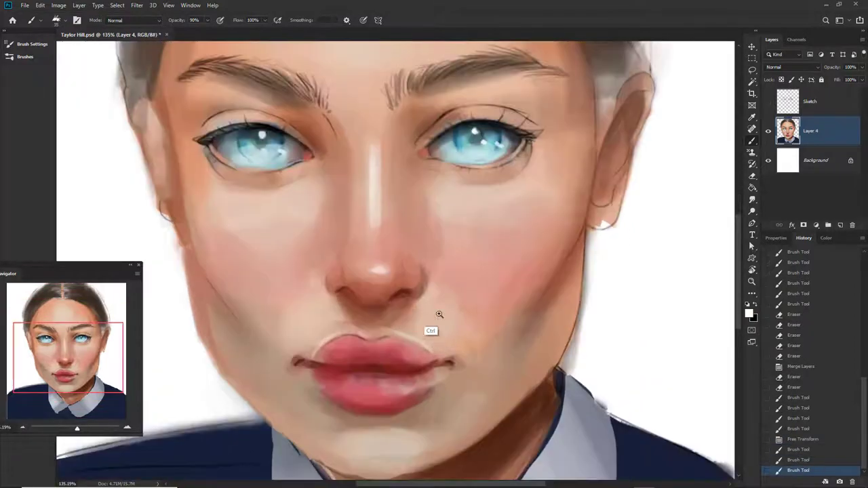
click(337, 298)
Step: Sample the skin beside the nose and add more highlight strokes near it
scroll(379, 298, down, 5)
scroll(434, 271, down, 1)
scroll(455, 248, up, 5)
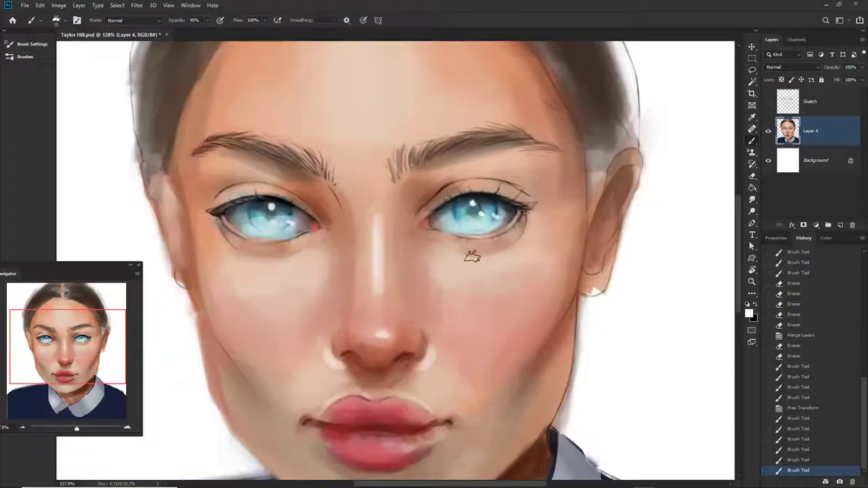
scroll(535, 282, down, 2)
click(324, 285)
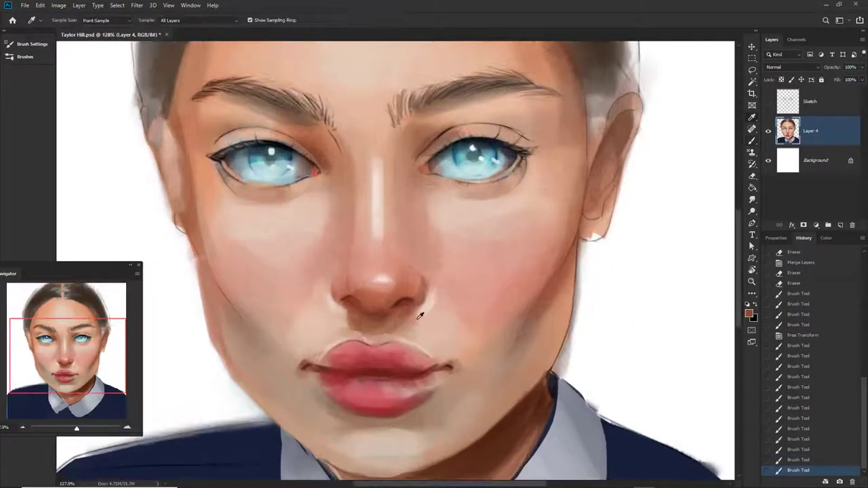
alt+click(413, 284)
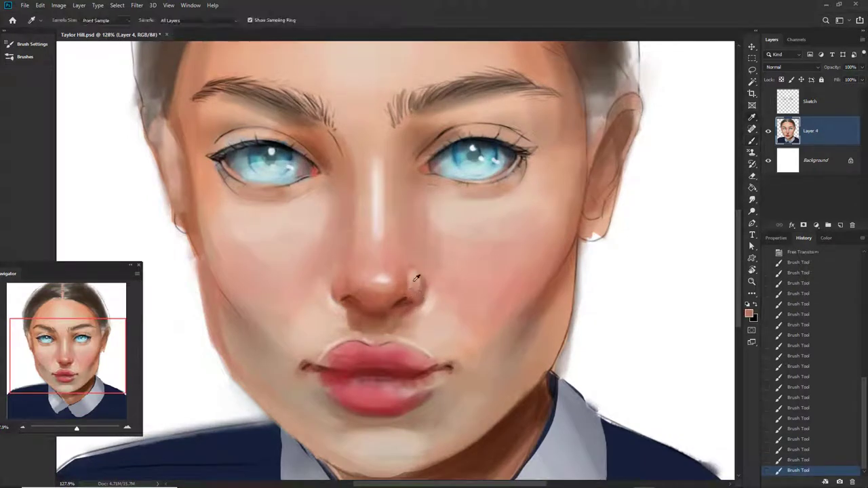
click(364, 299)
scroll(371, 349, down, 3)
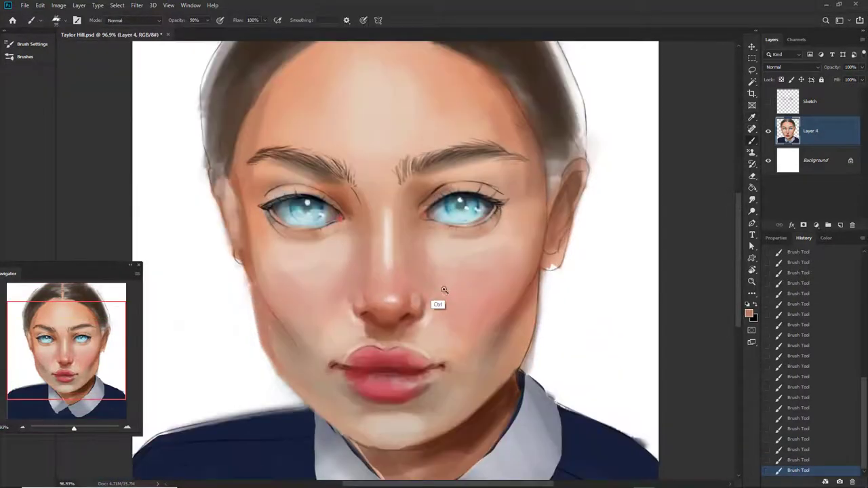
Step: Choose a darker brown and undo the recent brush strokes
key(Return)
alt+shift+right_click(591, 171)
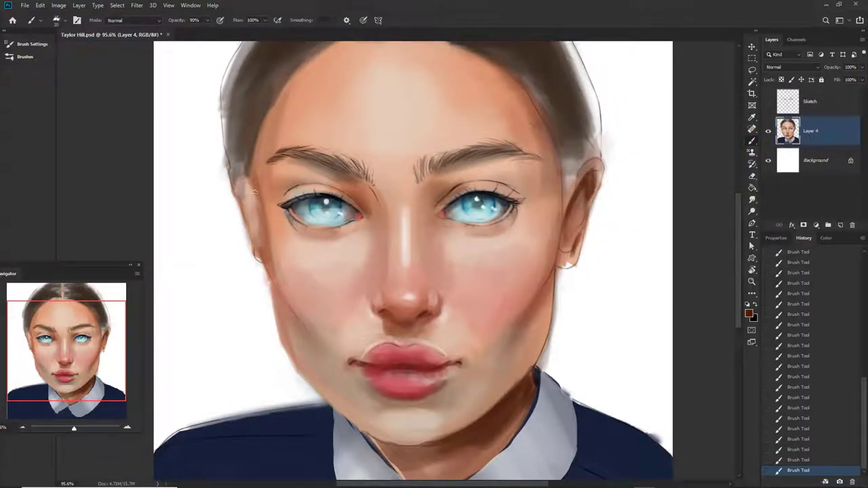
scroll(258, 222, down, 3)
scroll(258, 222, up, 2)
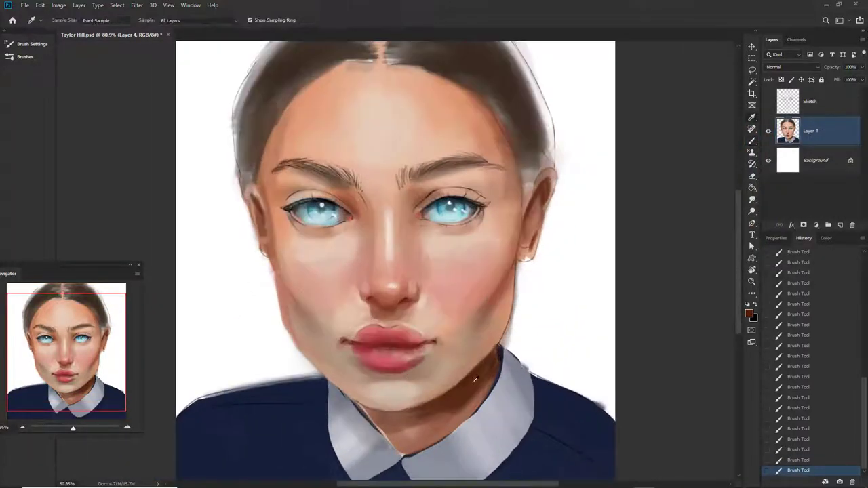
key(ctrl+z)
Step: Paint a white highlight under the eye, undoing and redoing strokes
key(ctrl+z)
key(ctrl+z)
key(ctrl+z)
scroll(495, 252, up, 2)
alt+click(445, 237)
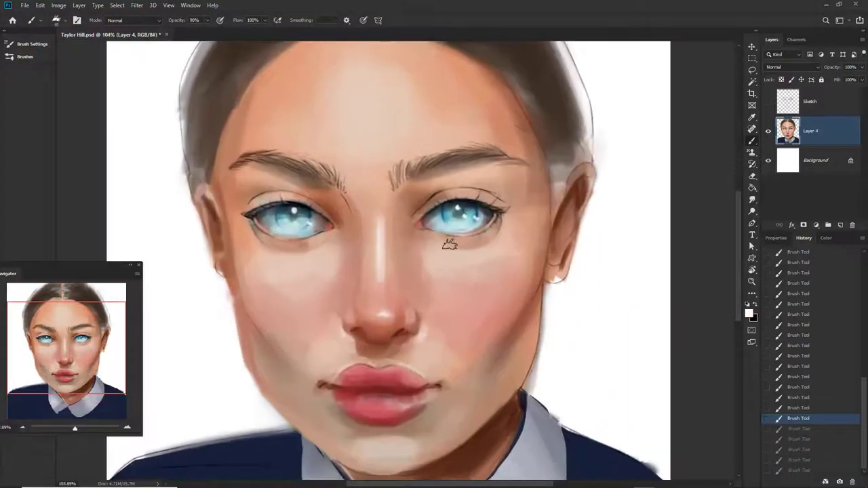
drag(461, 238, 489, 231)
key(ctrl+z)
key(ctrl+shift+z)
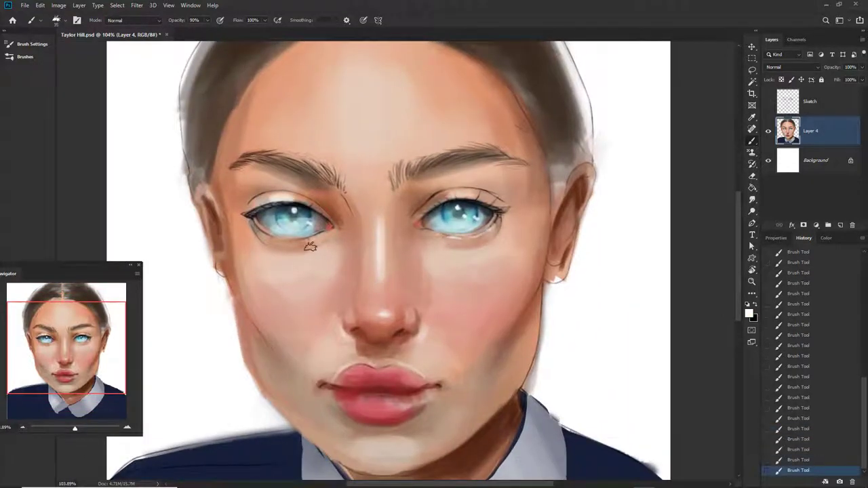
Step: Save the portrait with Ctrl+S
key(ctrl+s)
scroll(475, 292, down, 2)
scroll(572, 341, down, 1)
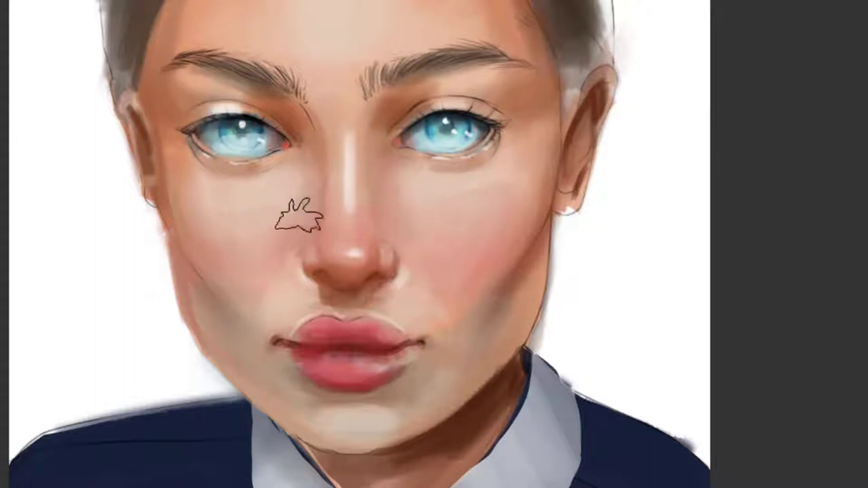
Step: Set dark brown 5a260d as the painting colour at 30% brush opacity
scroll(499, 216, down, 5)
scroll(387, 188, up, 5)
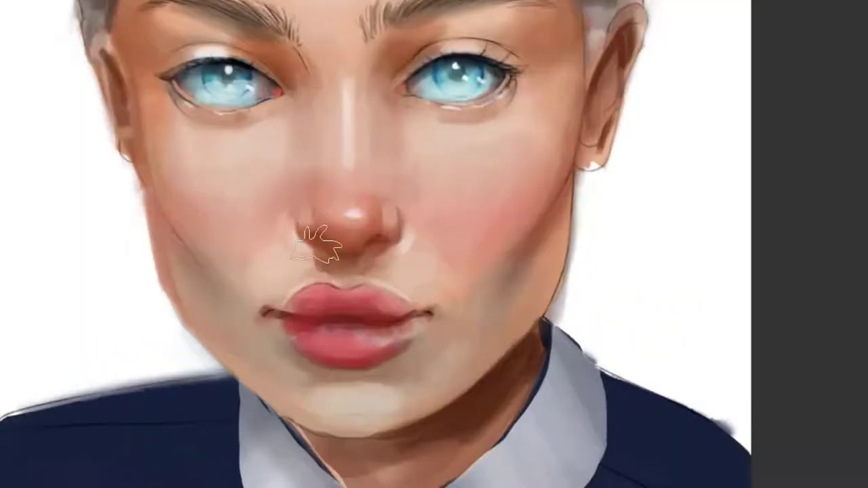
scroll(315, 244, down, 1)
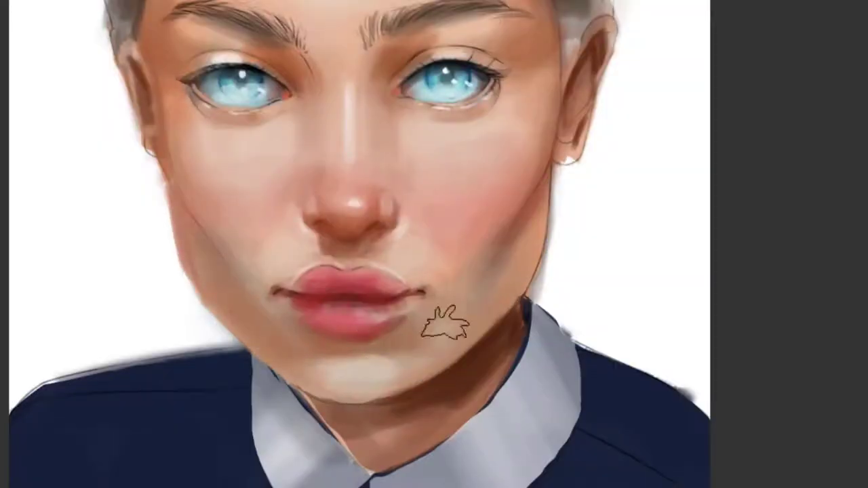
scroll(442, 321, up, 3)
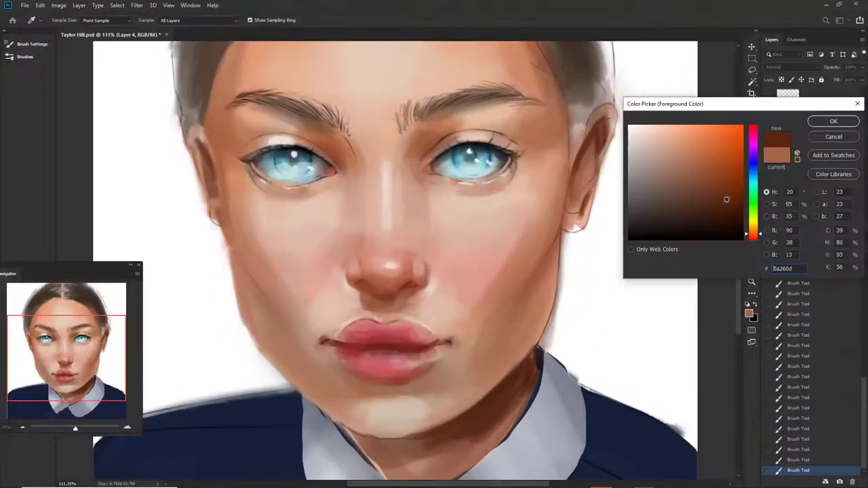
key(Return)
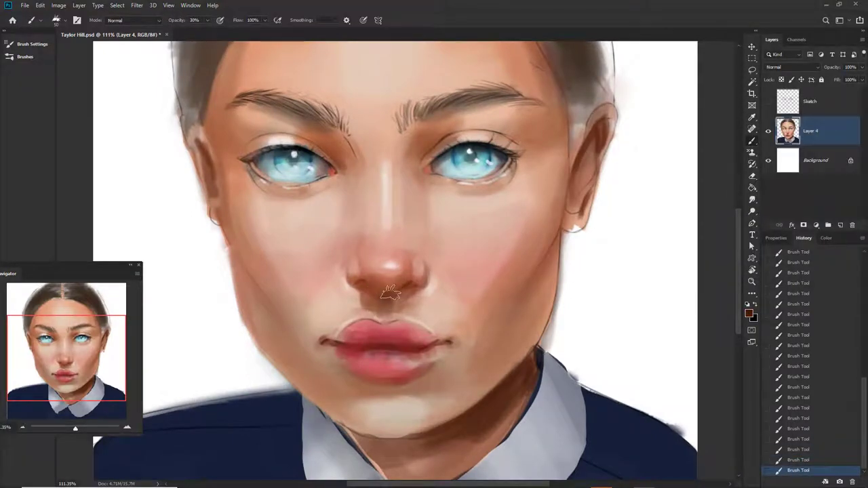
scroll(390, 293, up, 1)
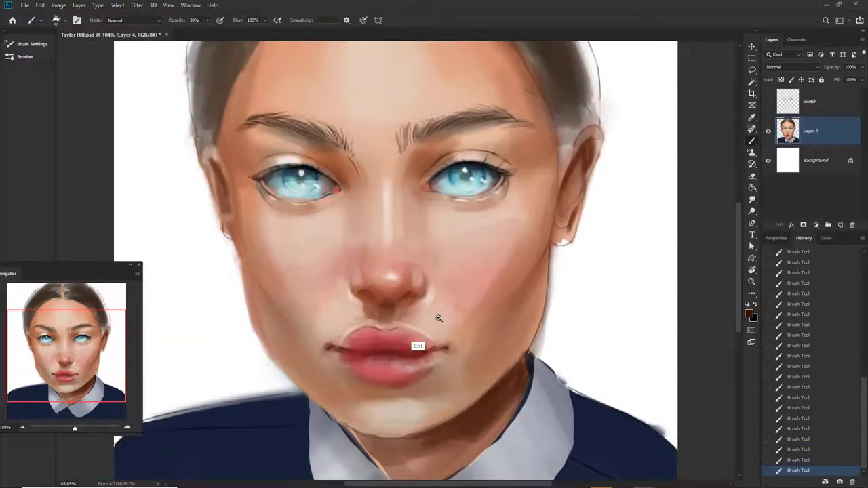
Step: Pick a dark brown colour for the lip line
scroll(530, 253, up, 1)
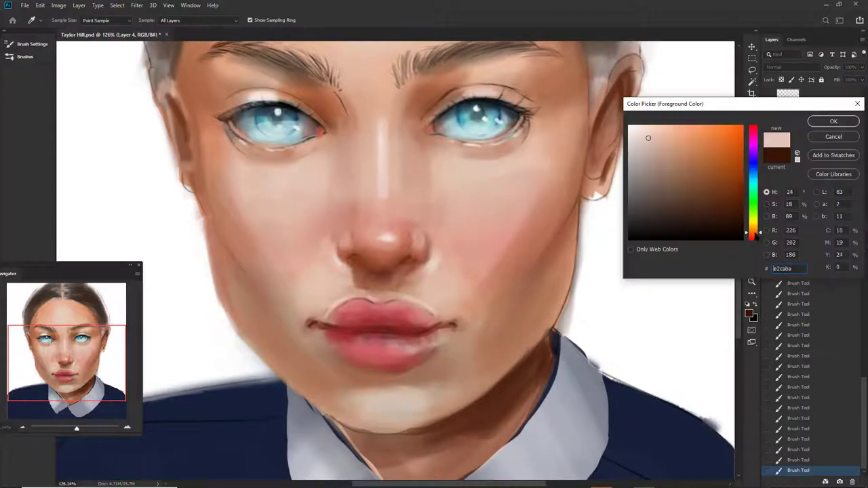
key(Return)
scroll(379, 322, up, 1)
scroll(360, 313, up, 1)
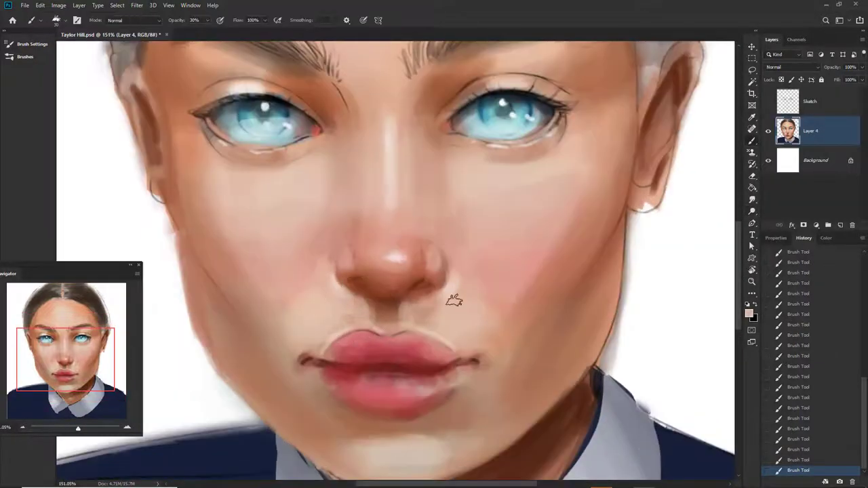
scroll(453, 301, up, 3)
click(398, 266)
key(Return)
Step: Darken and deepen the line between the lips with brown strokes
scroll(417, 281, down, 10)
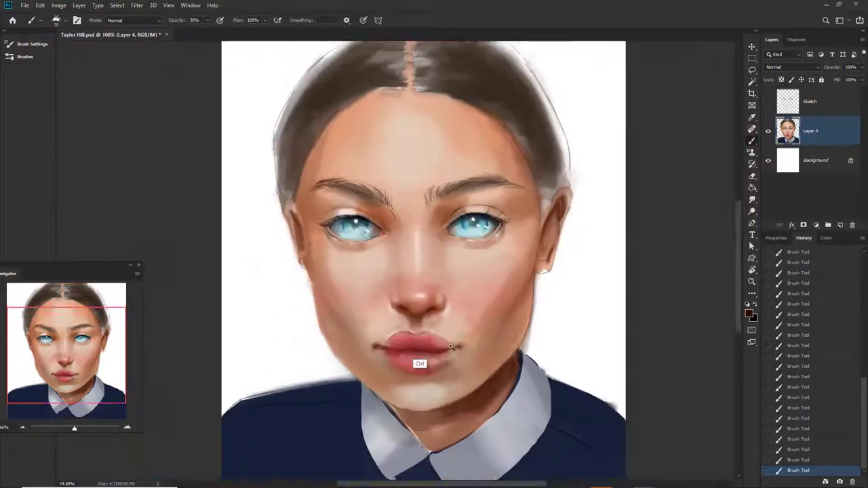
scroll(395, 325, up, 10)
scroll(371, 288, down, 2)
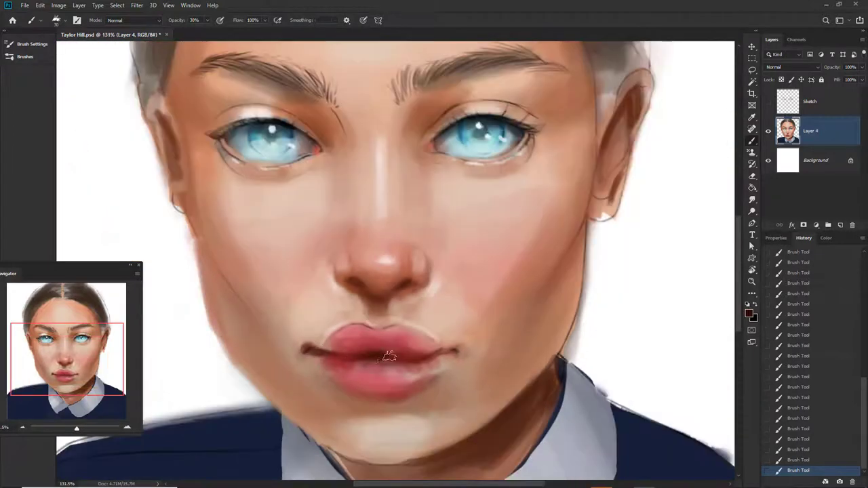
drag(389, 356, 406, 359)
drag(465, 348, 387, 361)
scroll(407, 305, down, 5)
scroll(407, 305, up, 6)
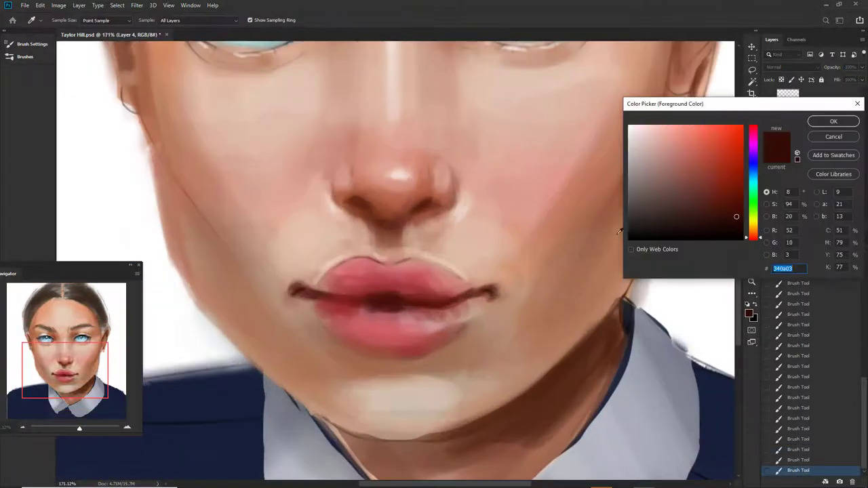
Step: Eyedrop light, upper-lip and deeper pinks from the lips for glossy painting
click(367, 329)
key(Return)
scroll(461, 318, down, 3)
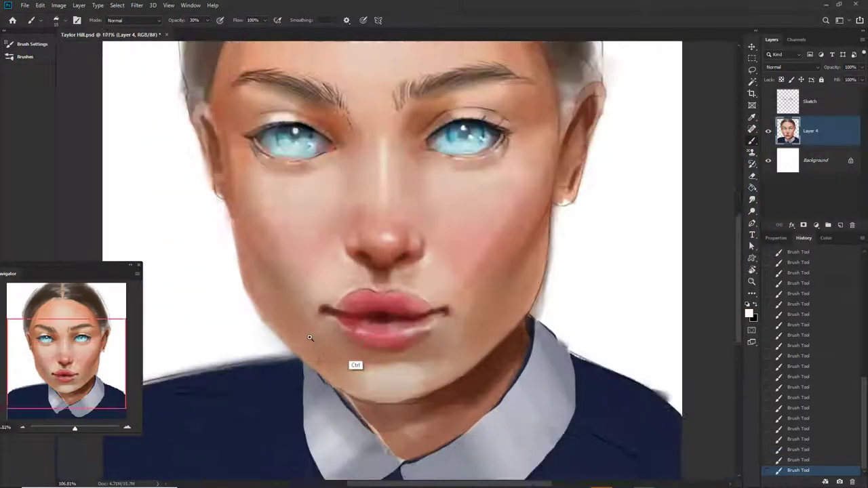
scroll(310, 333, up, 2)
scroll(422, 326, up, 2)
alt+click(405, 274)
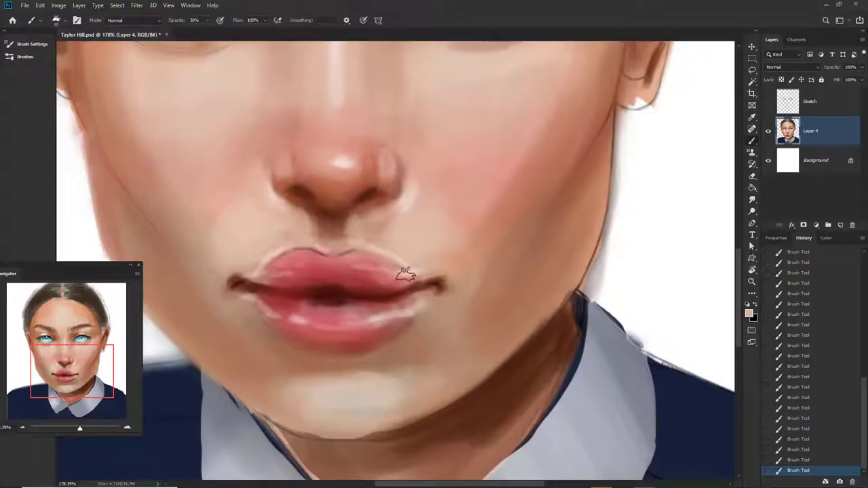
scroll(390, 261, down, 3)
scroll(418, 330, up, 2)
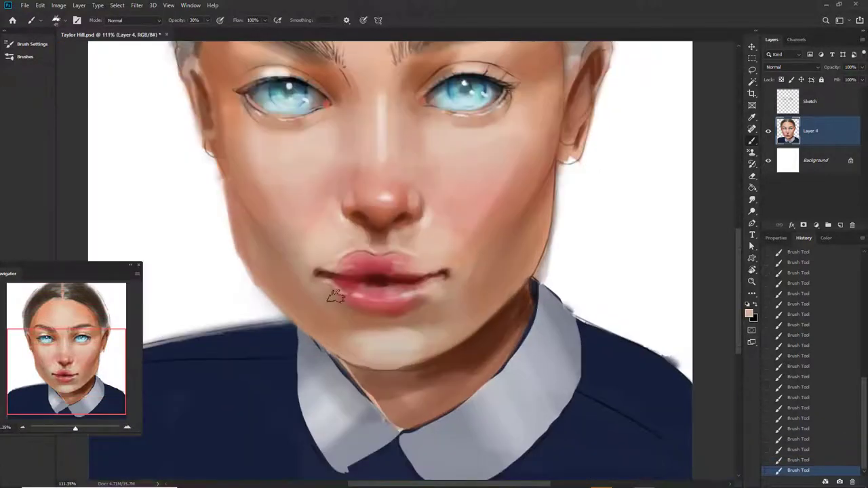
scroll(333, 294, down, 2)
scroll(374, 351, up, 2)
alt+click(374, 330)
alt+click(390, 326)
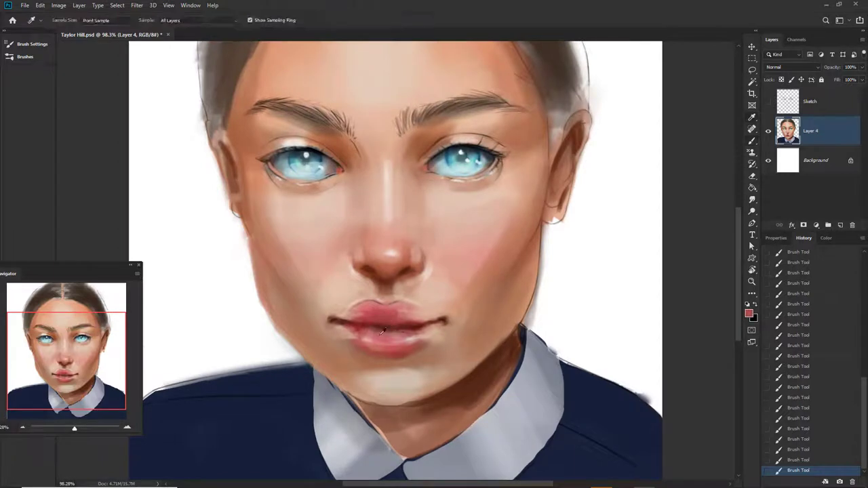
Step: Shade both sides of the nose bridge with small strokes
scroll(371, 327, up, 1)
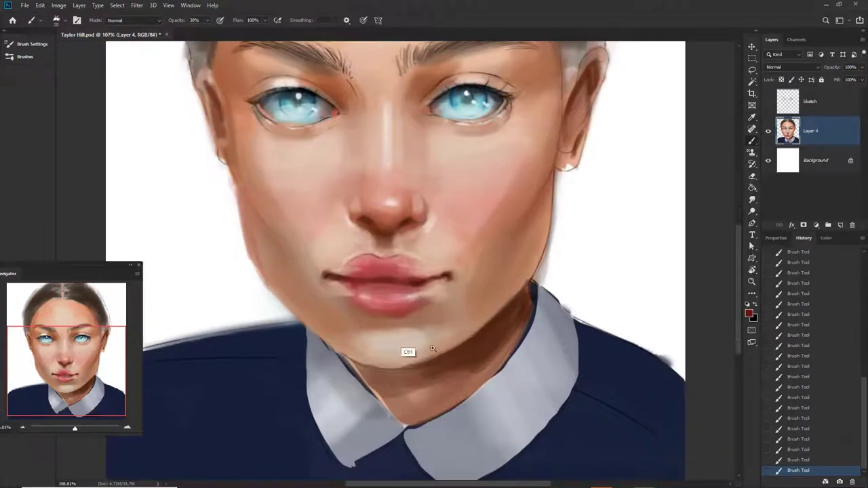
scroll(406, 291, up, 2)
scroll(367, 278, down, 3)
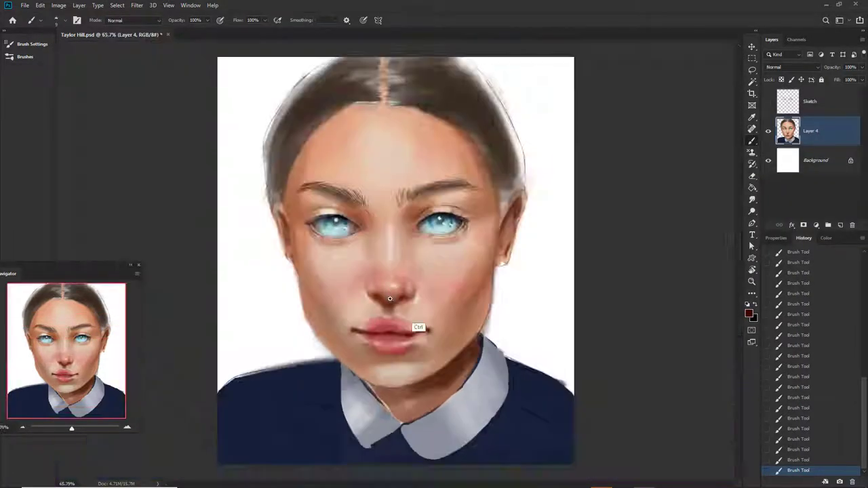
scroll(416, 330, up, 3)
scroll(390, 344, down, 1)
scroll(454, 314, up, 3)
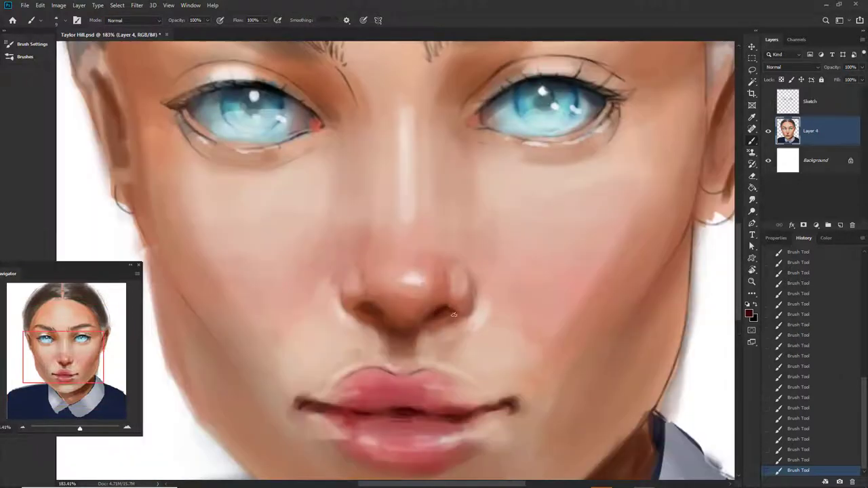
scroll(390, 324, down, 3)
scroll(389, 302, up, 3)
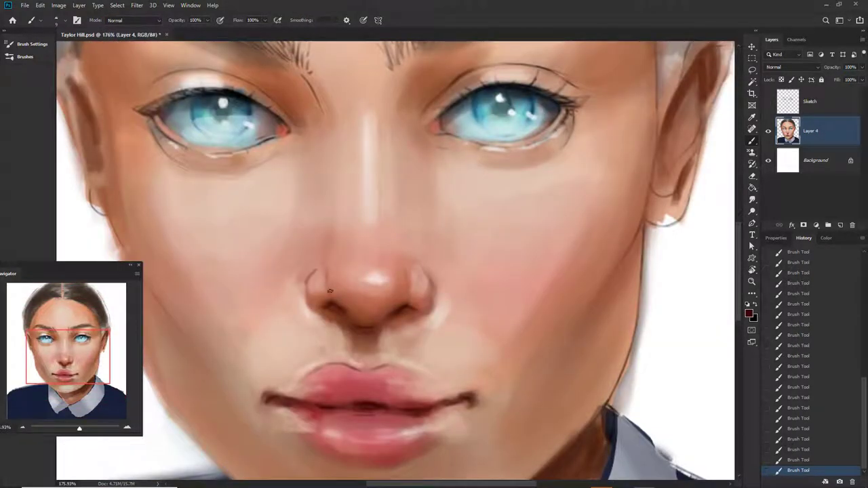
scroll(374, 270, down, 2)
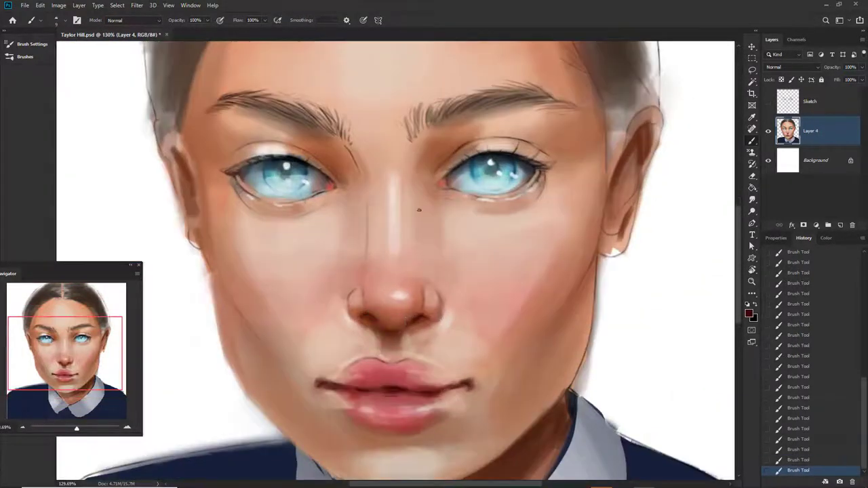
drag(377, 249, 363, 262)
drag(419, 250, 409, 259)
Step: Darken the left corner of the lips
scroll(432, 191, down, 3)
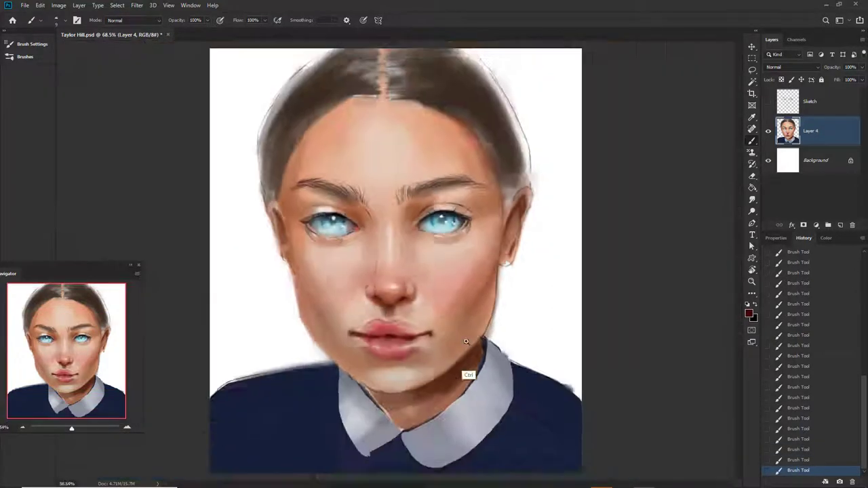
scroll(407, 238, up, 4)
scroll(384, 282, down, 3)
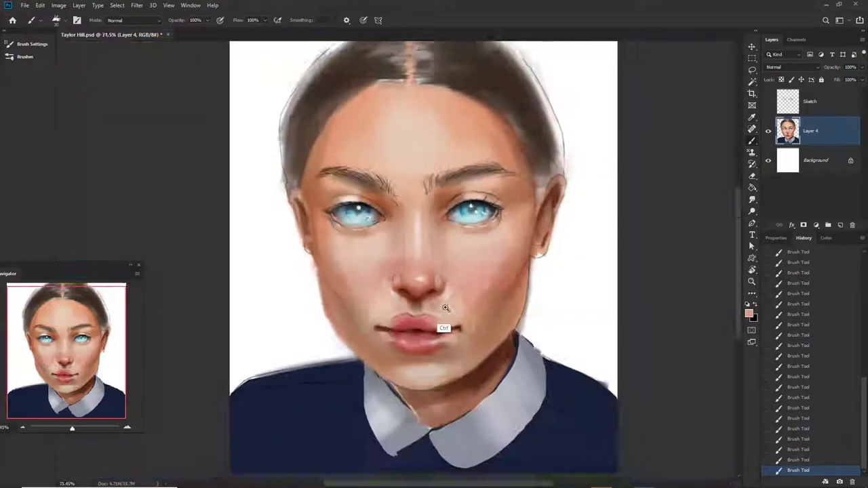
scroll(446, 306, up, 2)
scroll(523, 333, up, 2)
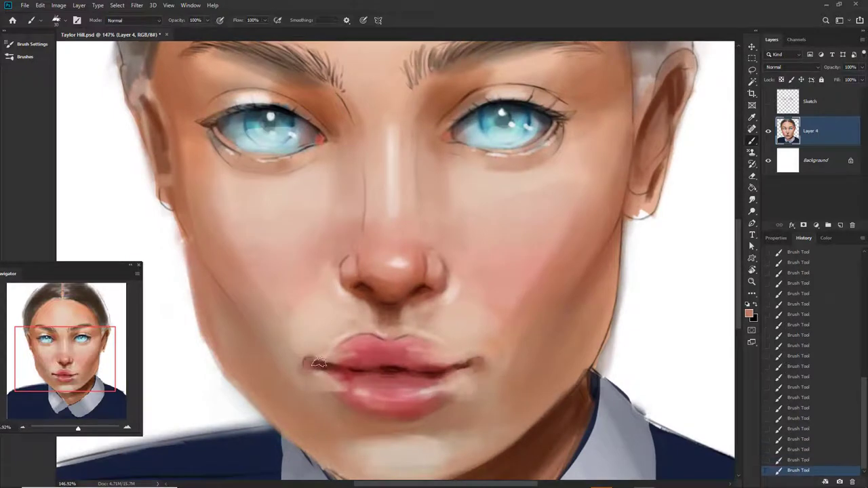
mouse_move(319, 363)
mouse_down()
mouse_move(312, 372)
mouse_move(362, 392)
mouse_up()
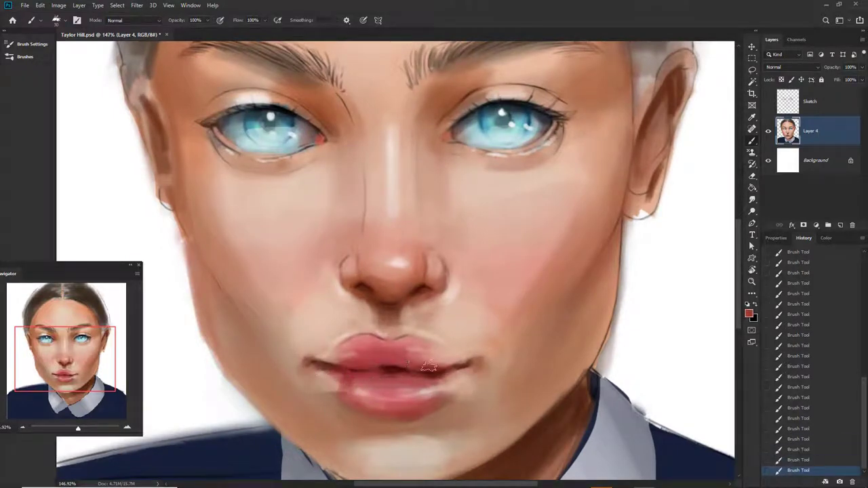
scroll(451, 373, down, 3)
scroll(378, 420, up, 4)
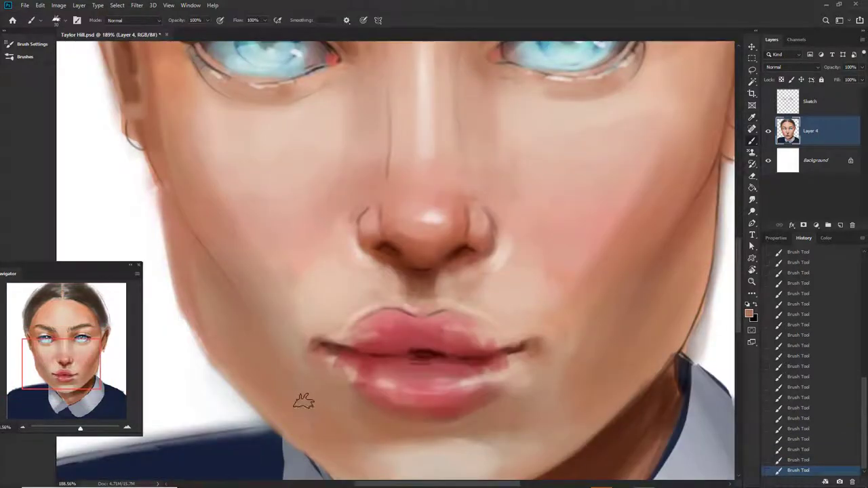
scroll(455, 349, down, 2)
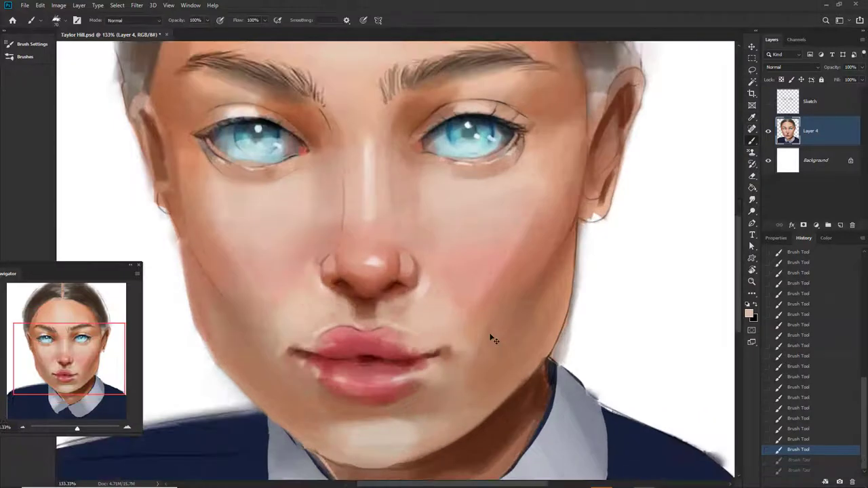
Step: Sample the cheek's tan skin tone and lighten it to a peach colour
alt+click(464, 314)
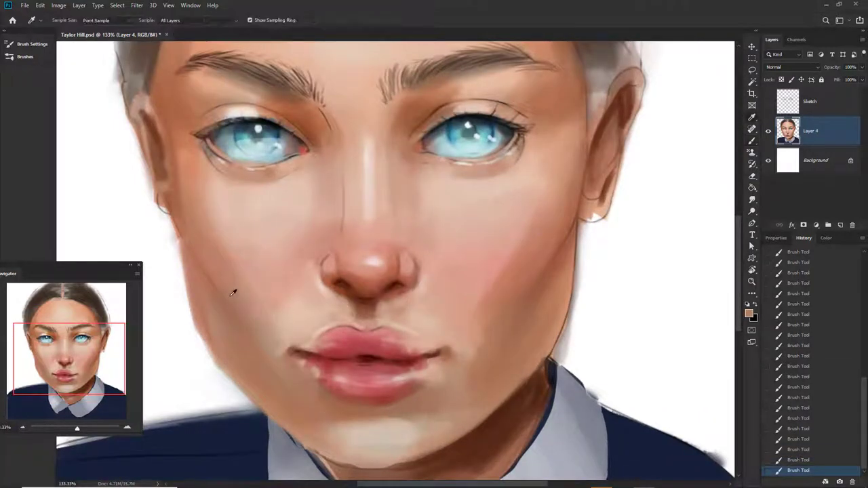
scroll(447, 344, down, 2)
click(474, 230)
key(Return)
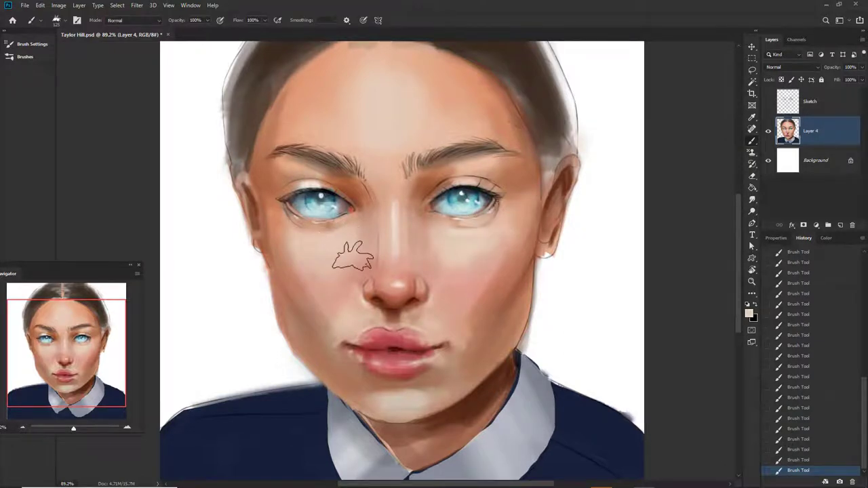
scroll(393, 207, down, 2)
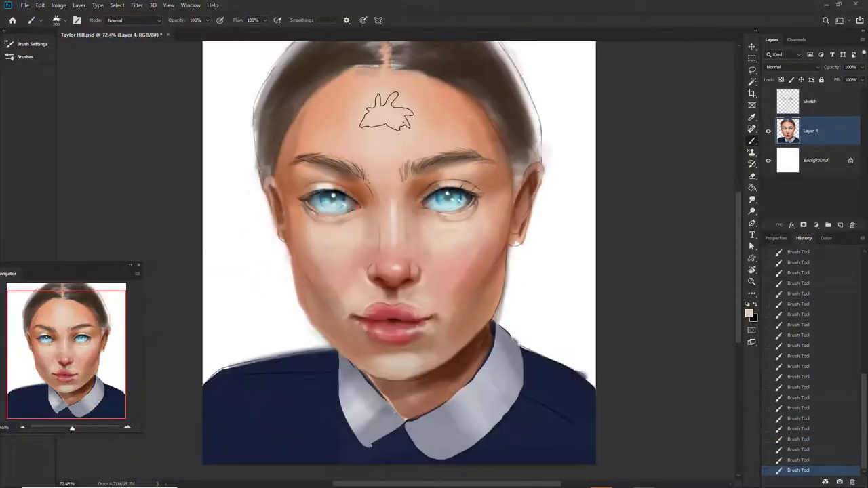
scroll(407, 287, down, 2)
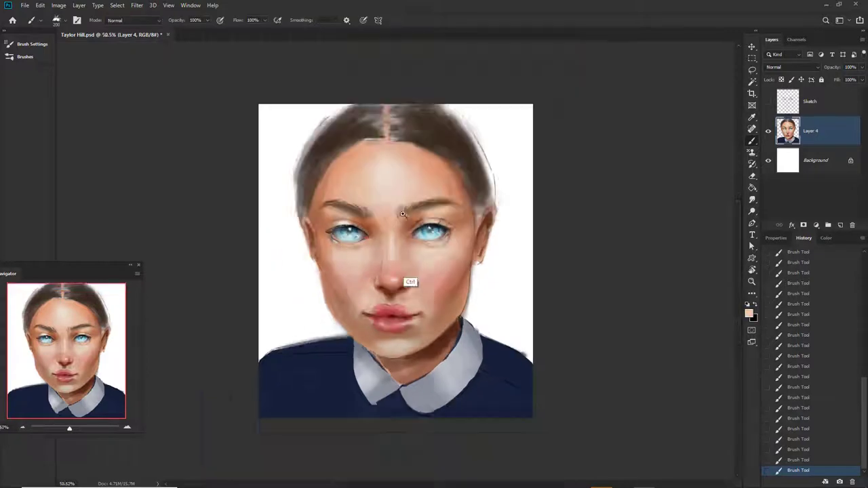
scroll(407, 285, up, 4)
Step: Eyedrop a skin colour from near the nose
key(i)
alt+click(364, 312)
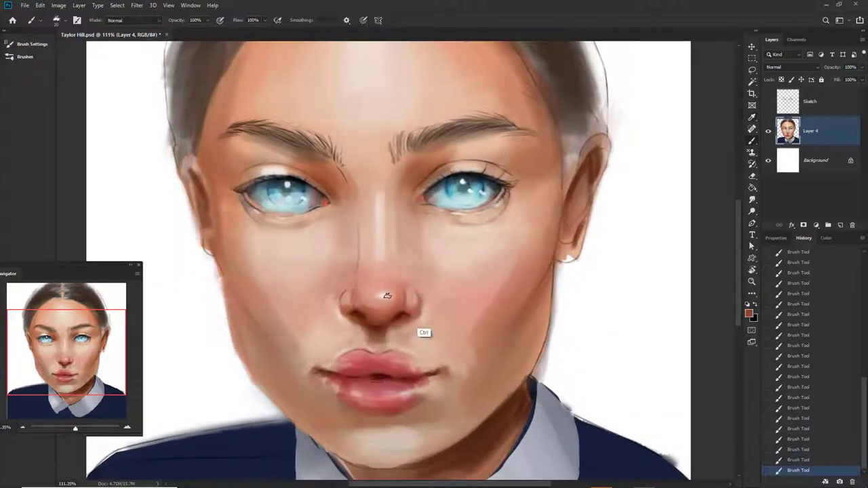
scroll(456, 256, up, 2)
scroll(300, 294, down, 2)
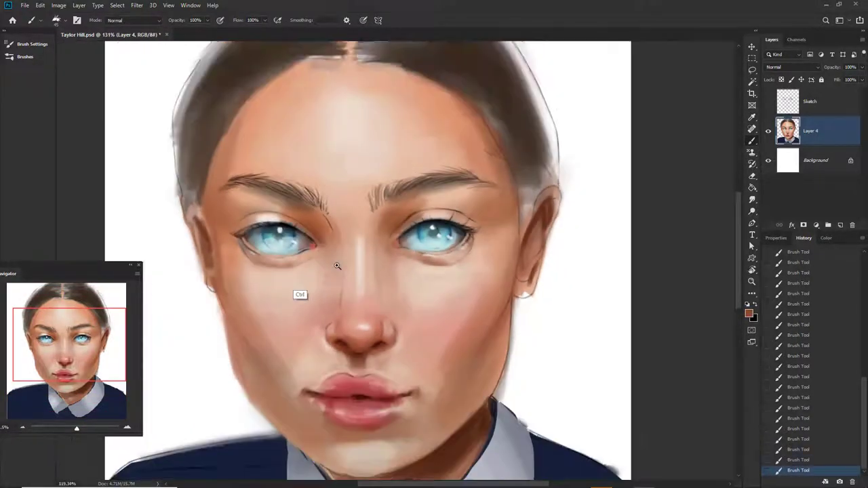
scroll(300, 294, up, 3)
Step: Choose a muted blue for the eyes and a pink for the lips
click(832, 122)
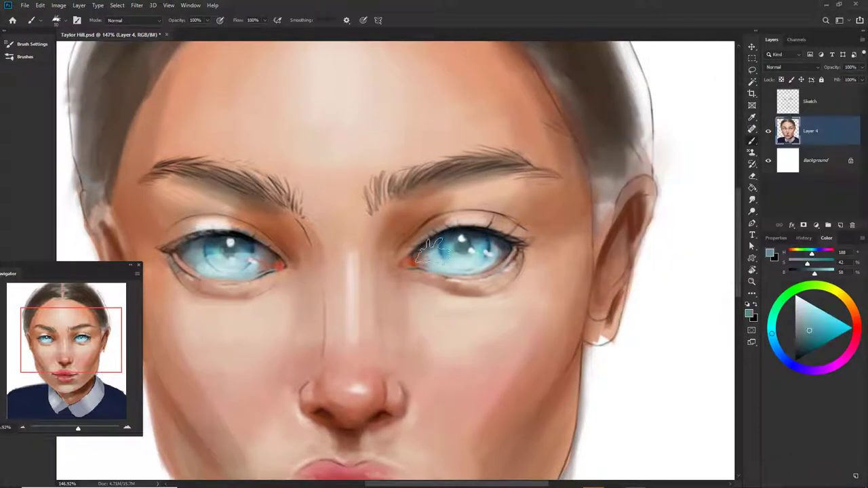
scroll(233, 268, down, 2)
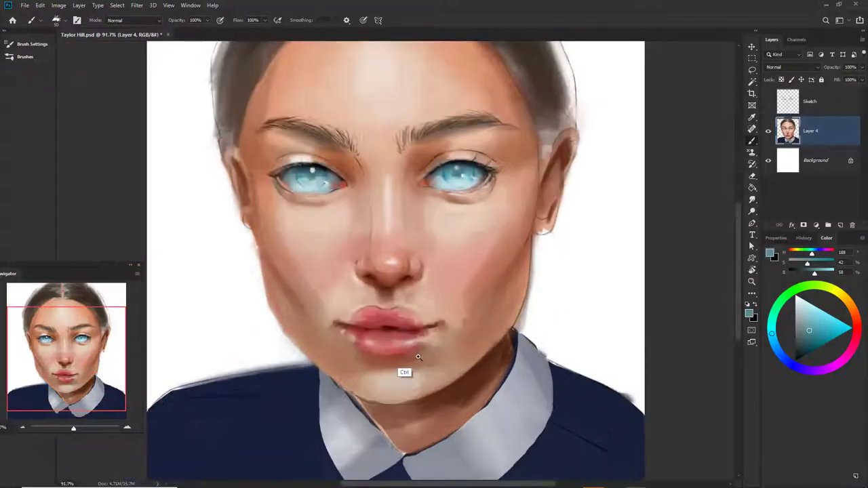
click(333, 338)
key(Return)
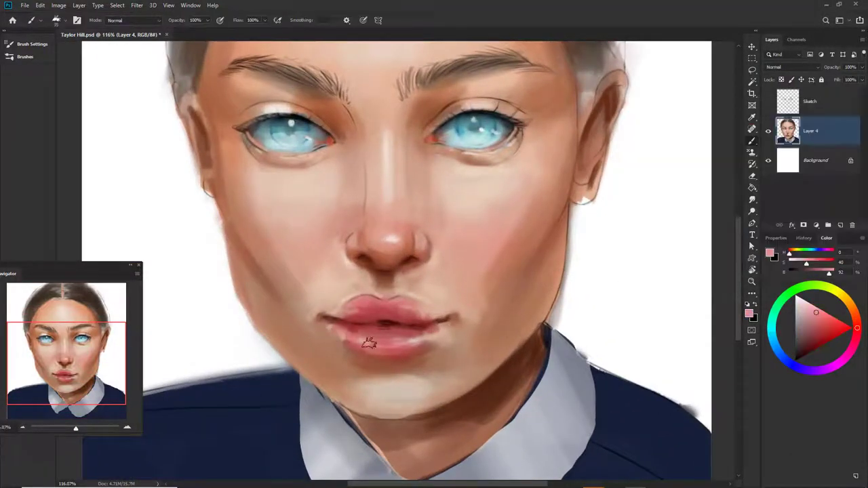
scroll(431, 311, down, 1)
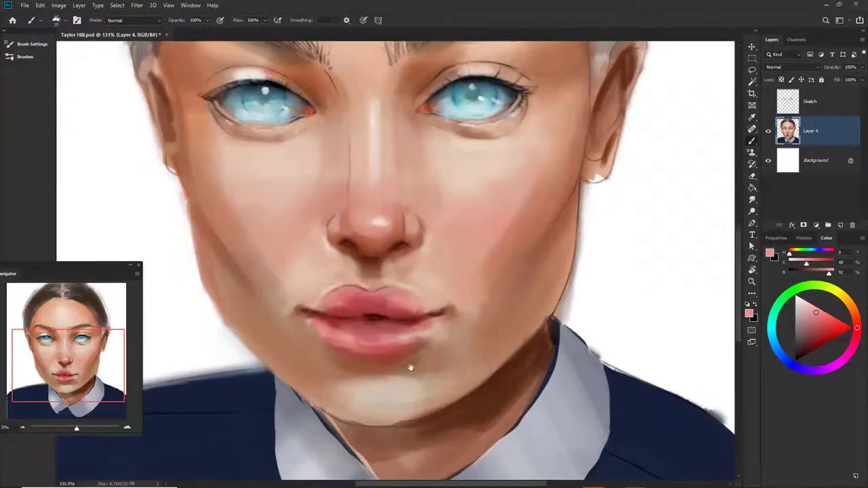
scroll(427, 304, up, 2)
scroll(393, 353, down, 1)
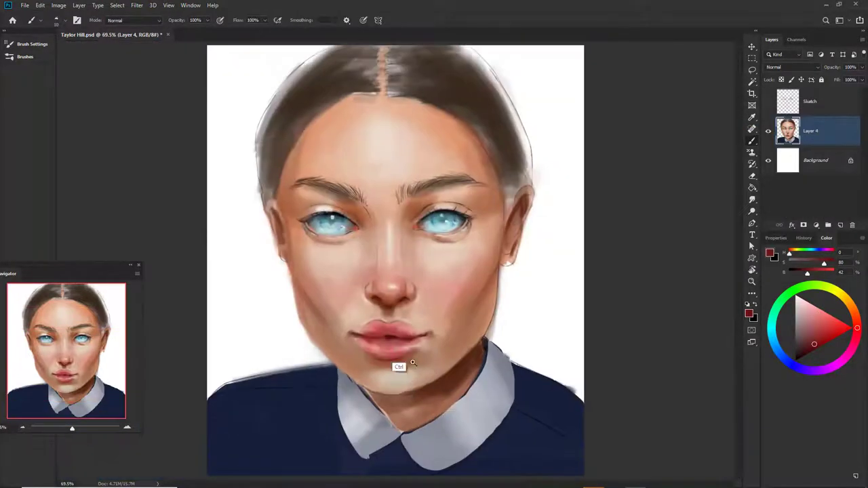
scroll(394, 353, up, 1)
Step: Lasso and copy the lips to a new layer, then merge the copy back
key(l)
drag(339, 337, 380, 316)
key(ctrl+j)
key(ctrl+t)
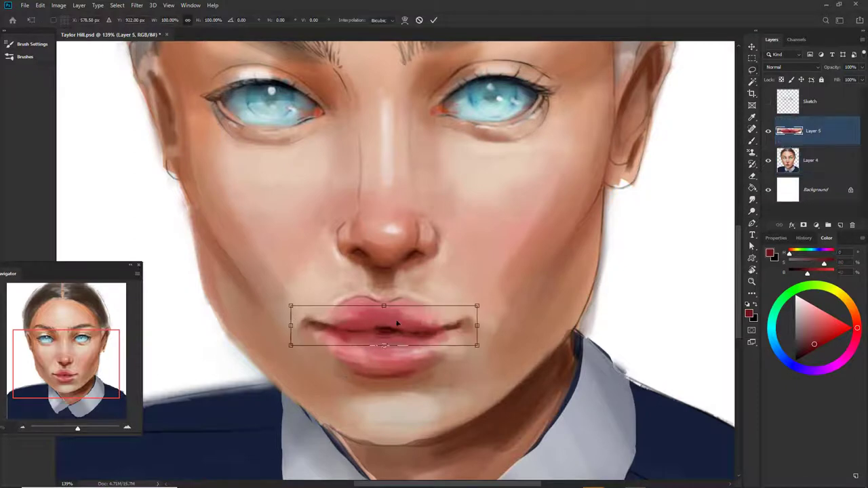
key(Return)
scroll(454, 341, down, 3)
scroll(436, 338, down, 1)
scroll(437, 337, up, 1)
key(ctrl+e)
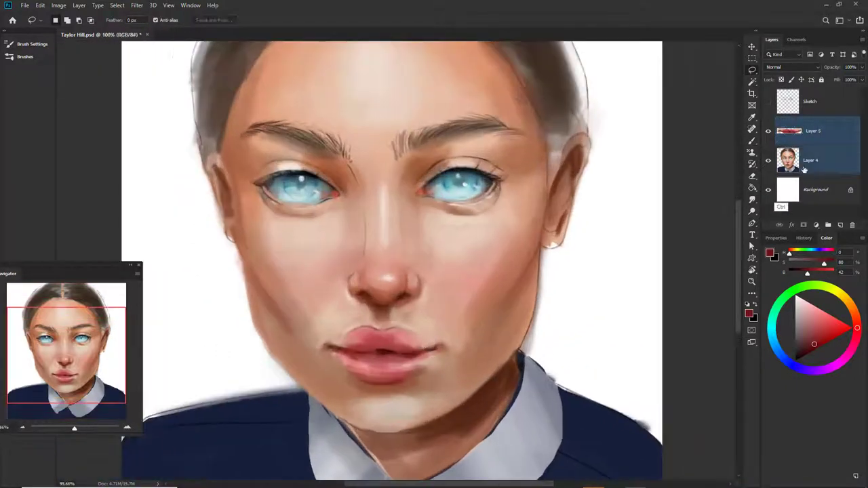
Step: Reselect the lips, copy them onto a new layer and commit a transform
drag(320, 364, 432, 382)
key(ctrl+j)
key(ctrl+t)
key(Return)
scroll(465, 351, down, 2)
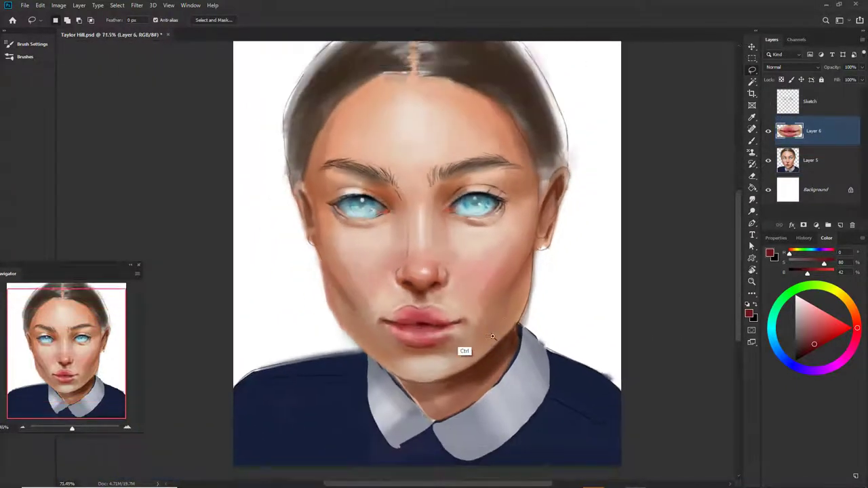
scroll(455, 240, up, 3)
Step: Sample a light cyan from the eyes and return to the Brush
click(527, 165)
click(527, 164)
key(Return)
key(b)
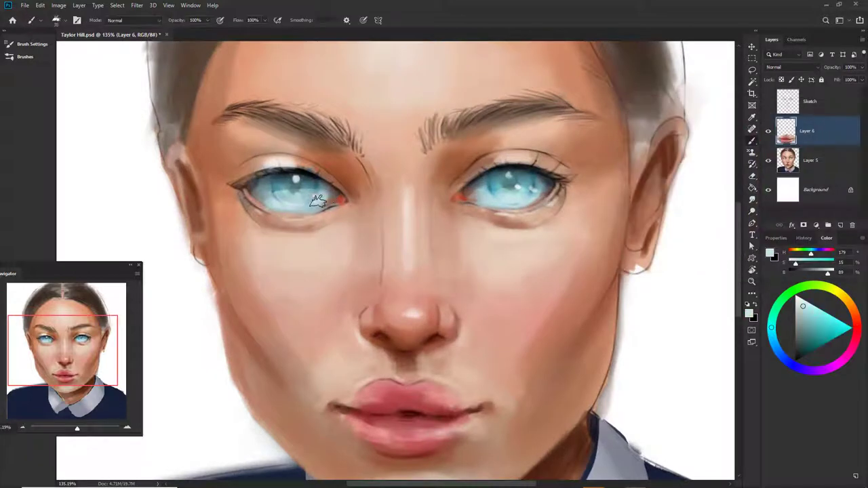
scroll(449, 293, down, 1)
scroll(485, 213, up, 1)
scroll(512, 218, up, 3)
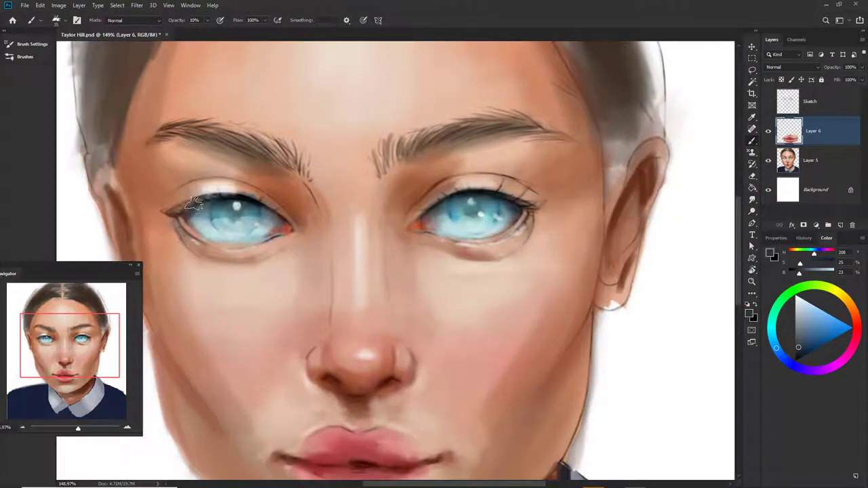
scroll(193, 203, down, 3)
scroll(445, 280, up, 4)
Step: Raise the brush opacity to 90%
key(9)
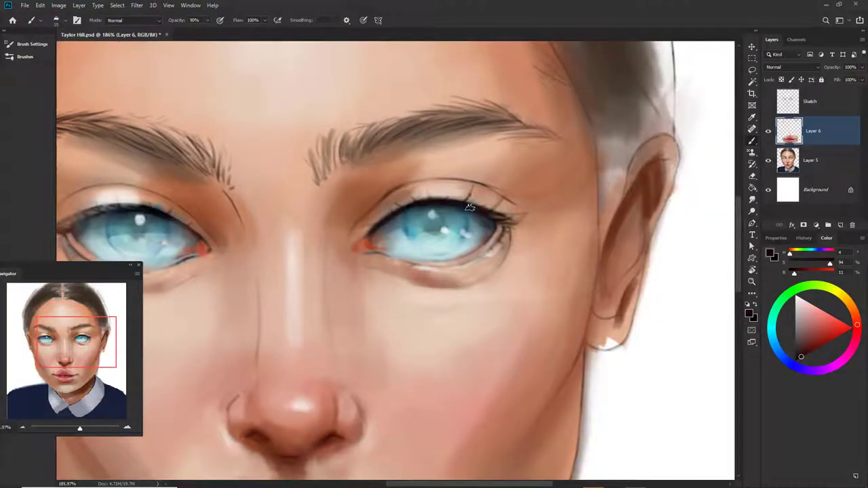
scroll(510, 230, down, 3)
scroll(238, 222, up, 2)
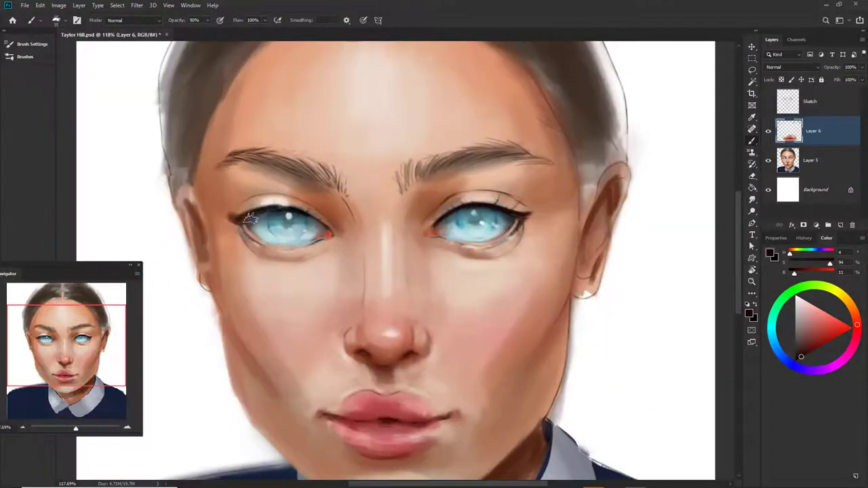
scroll(251, 213, down, 3)
scroll(305, 265, up, 3)
Step: Sample browns around the eyes, settling on a dark brown for eyeliner
click(472, 190)
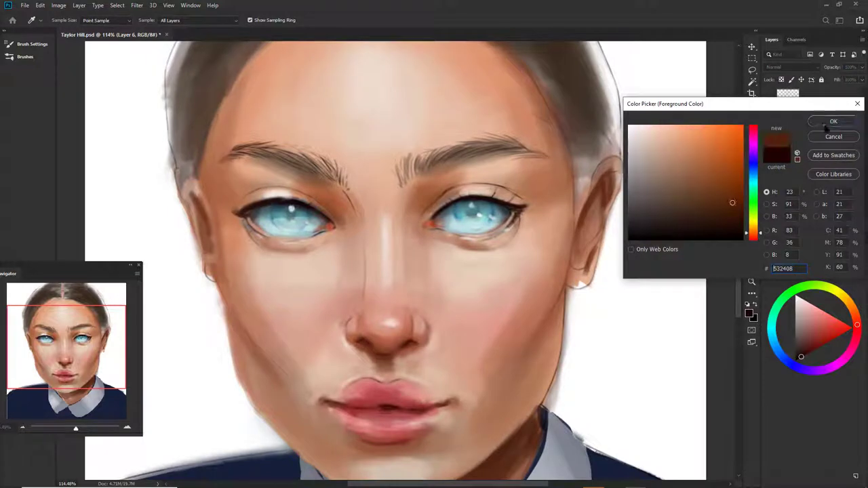
key(Return)
click(526, 198)
key(Return)
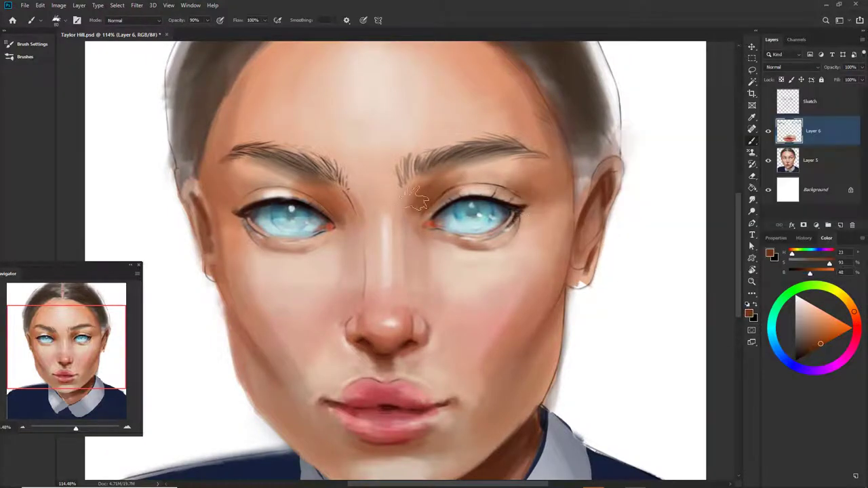
alt+click(253, 173)
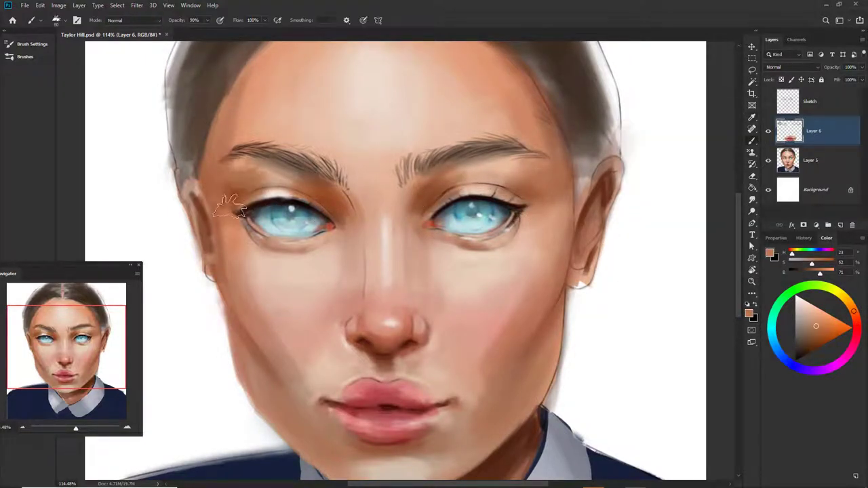
scroll(412, 309, down, 2)
scroll(412, 309, up, 2)
click(375, 316)
key(Return)
Step: Lasso the nose and widen it to W 109.53% with Free Transform
scroll(374, 316, down, 3)
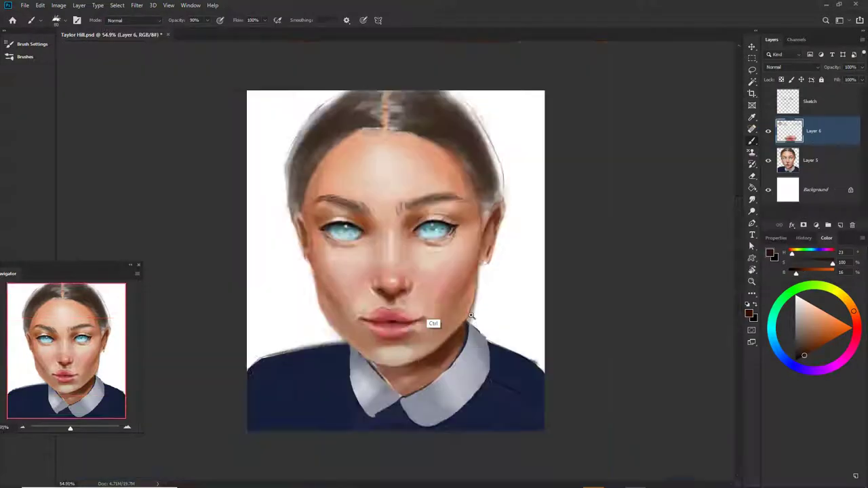
scroll(430, 310, up, 2)
key(l)
drag(374, 311, 357, 288)
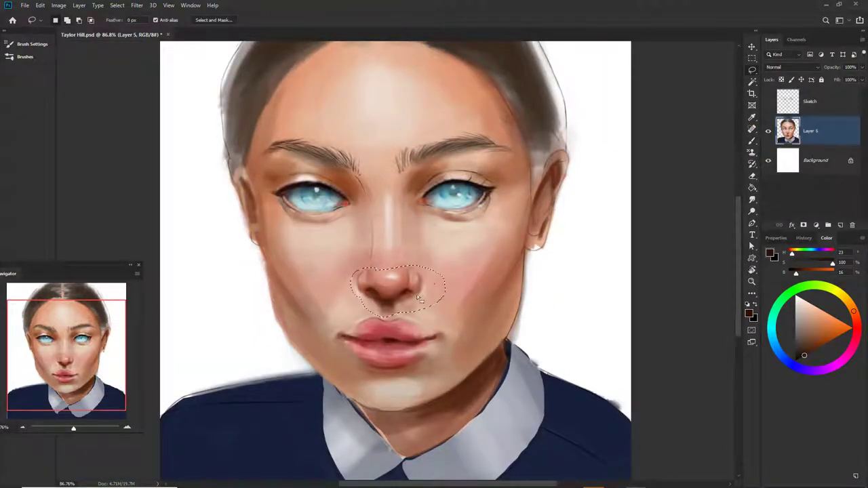
key(ctrl+t)
drag(445, 286, 458, 288)
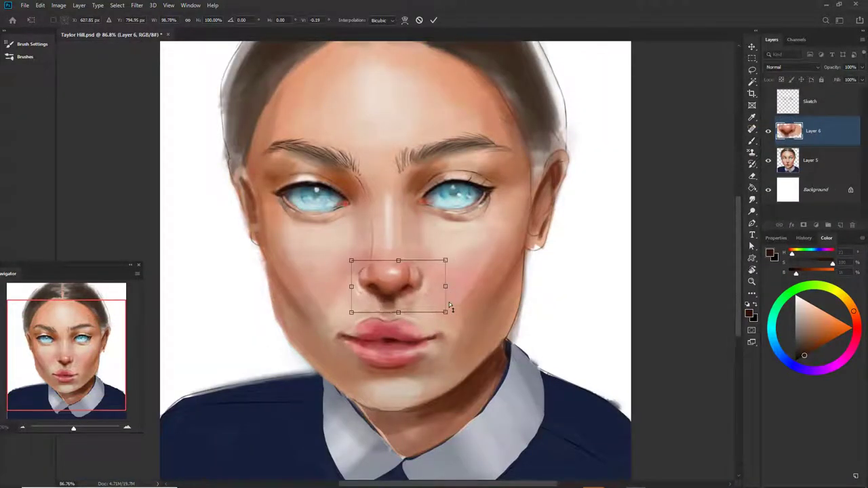
key(Return)
Step: Use the Eraser around the nose, then return to the Brush with a pink for the nose
key(e)
key(b)
alt+click(398, 312)
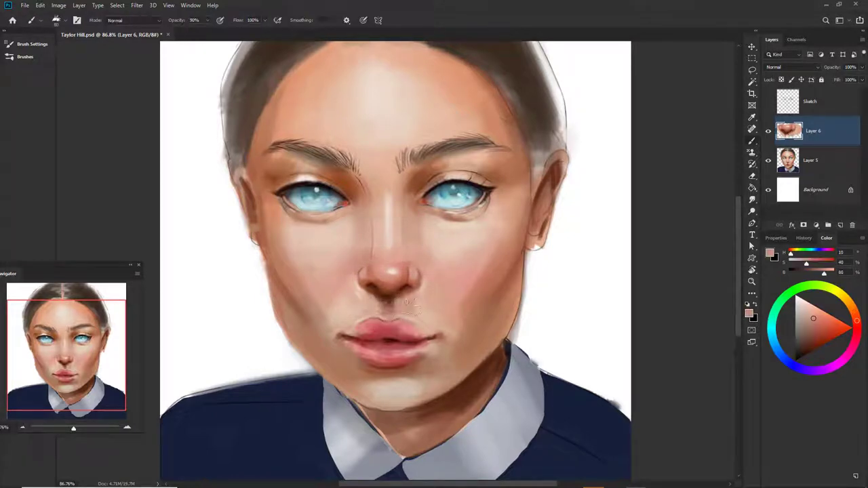
scroll(397, 312, down, 2)
scroll(420, 368, up, 3)
Step: Sample two nearby skin pinks from the face and nose for touch-ups
scroll(527, 202, down, 2)
alt+click(412, 181)
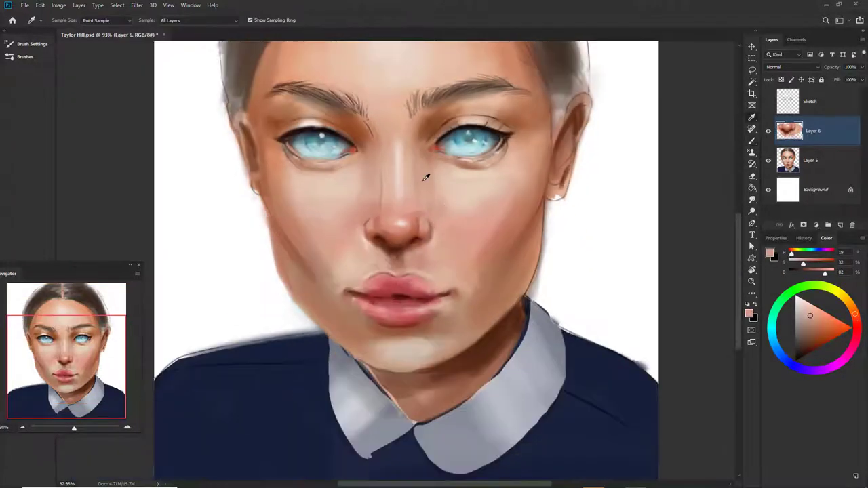
scroll(380, 257, down, 2)
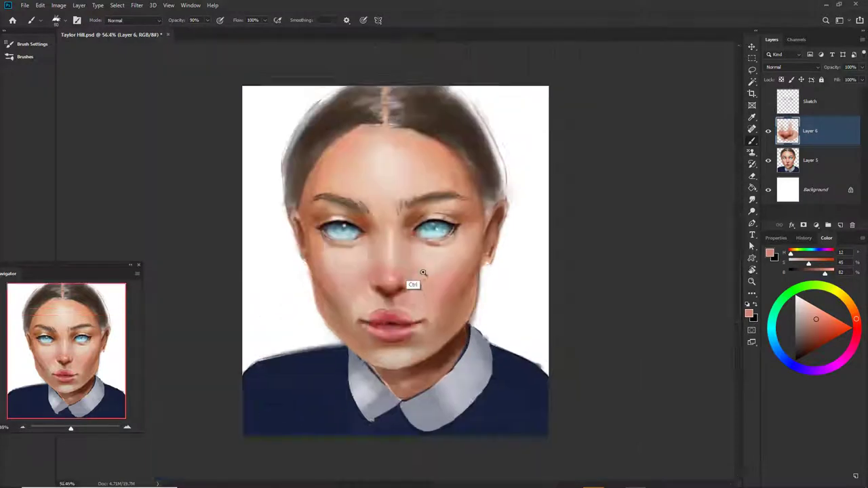
scroll(407, 326, up, 3)
alt+click(388, 311)
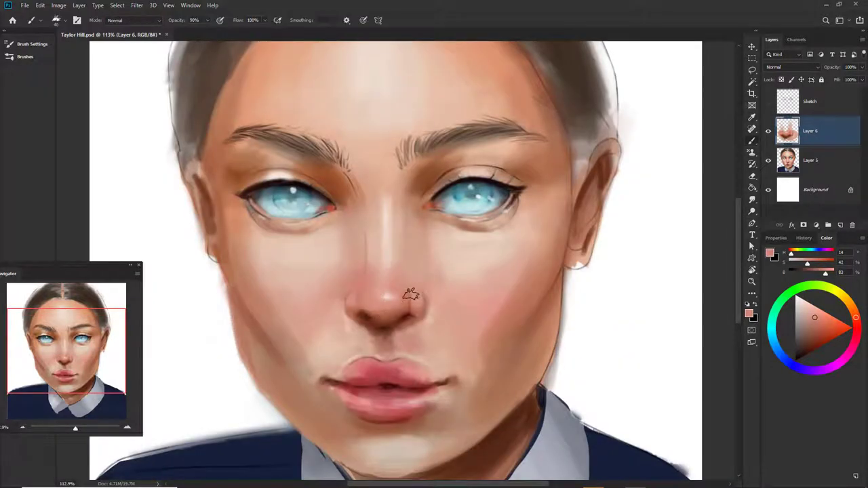
scroll(406, 264, up, 1)
scroll(384, 199, down, 4)
Step: Touch up with white highlights and the dark blue sampled from the eye
alt+click(360, 348)
scroll(412, 214, up, 4)
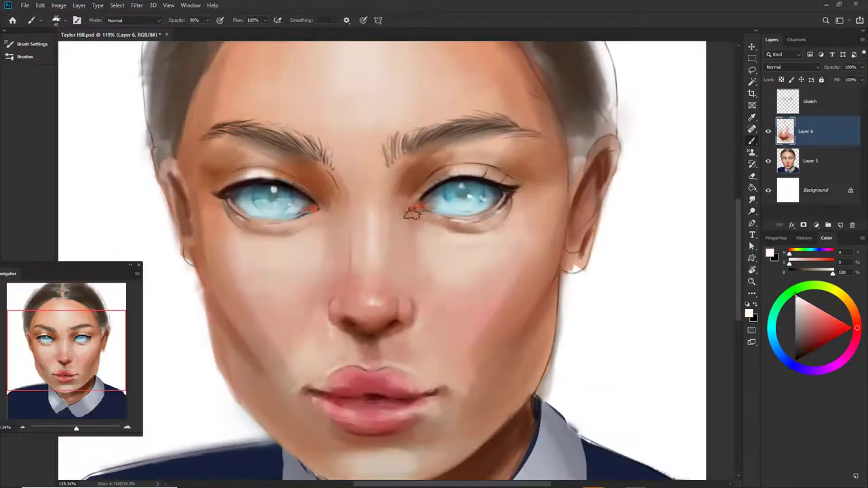
scroll(389, 219, down, 3)
scroll(475, 237, up, 3)
alt+click(480, 231)
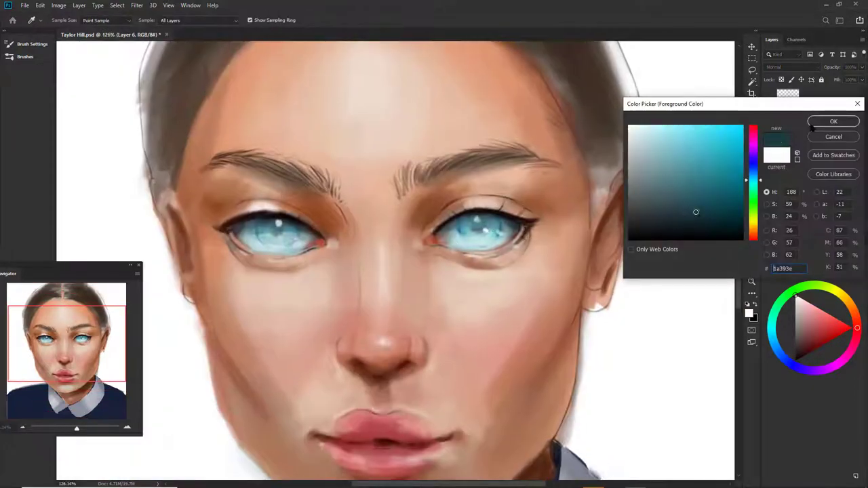
scroll(434, 305, up, 4)
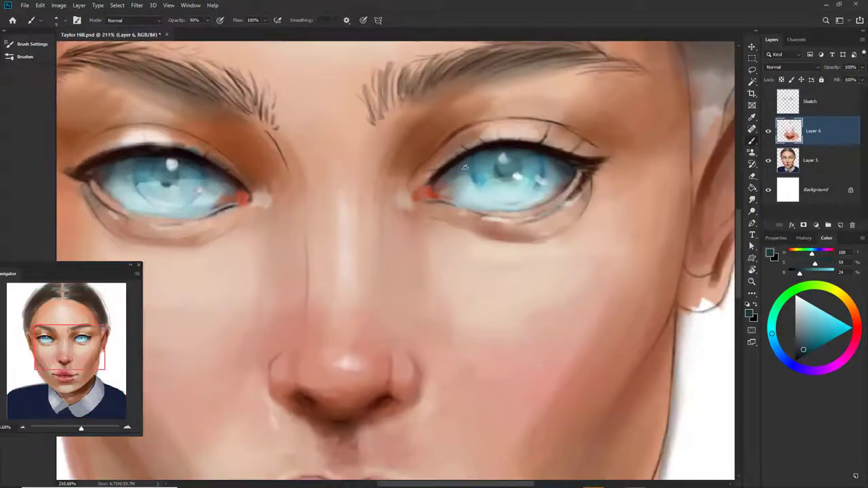
scroll(541, 176, down, 4)
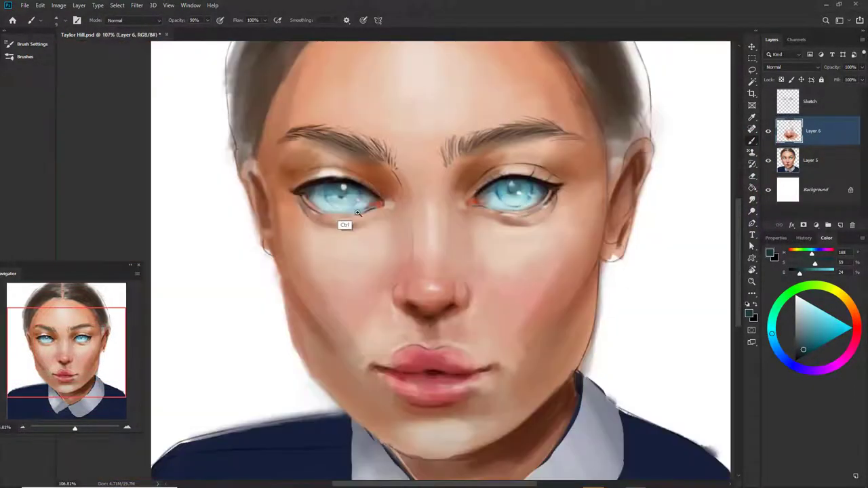
scroll(340, 211, up, 1)
scroll(407, 237, down, 3)
scroll(420, 271, up, 3)
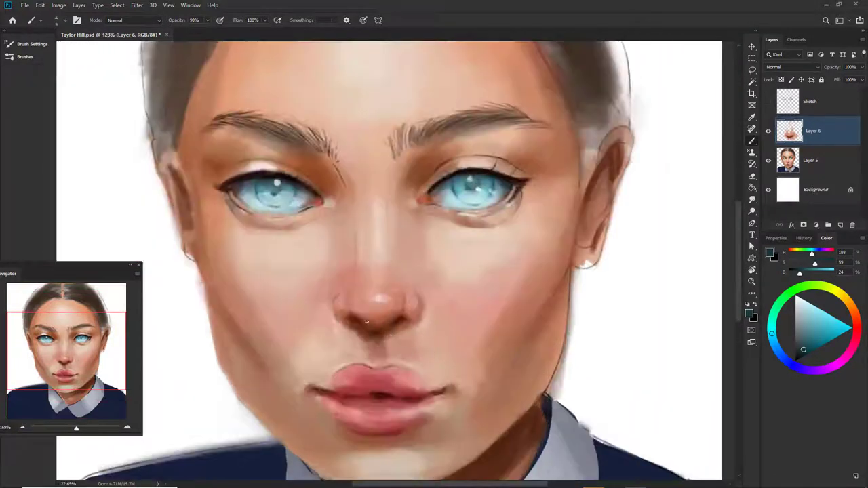
Step: Sample a skin brown, then choose a grey in the Color Picker
alt+click(374, 333)
scroll(468, 342, down, 3)
scroll(468, 342, up, 2)
scroll(441, 318, down, 1)
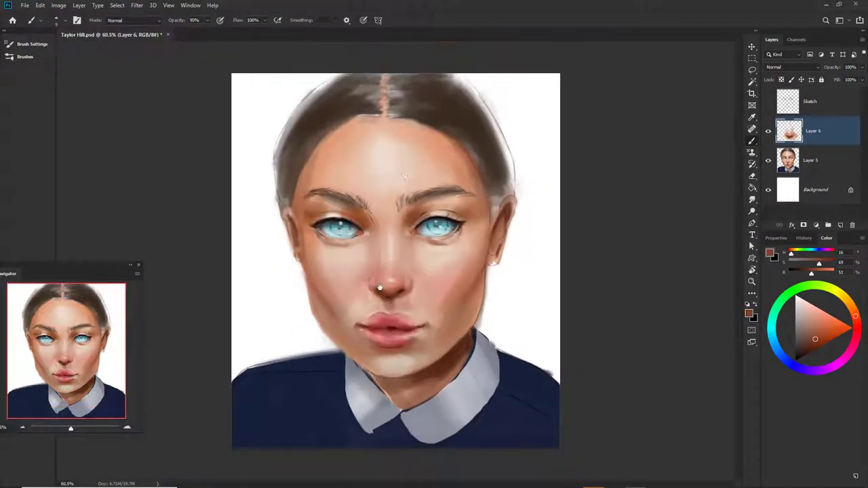
click(770, 253)
key(Return)
scroll(407, 297, up, 2)
scroll(406, 296, down, 2)
Step: Choose the reddish-brown 753c24 as the new painting colour
click(748, 313)
key(Return)
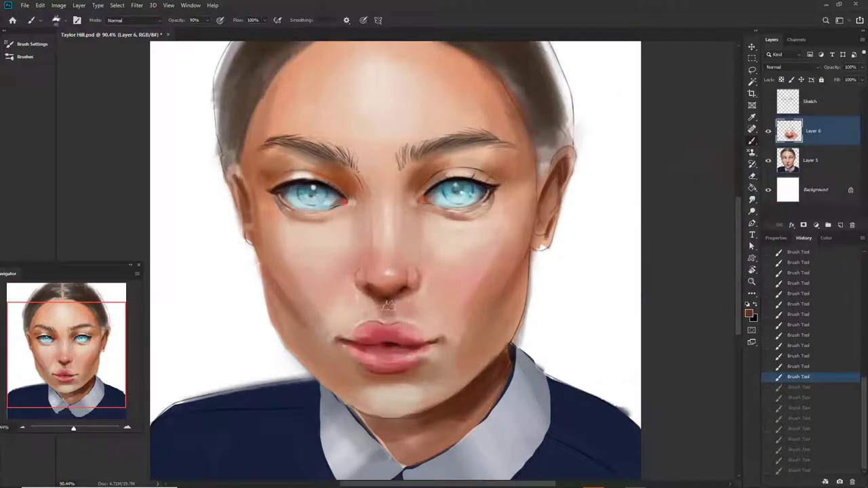
scroll(406, 296, down, 1)
scroll(407, 296, up, 4)
click(749, 313)
key(Return)
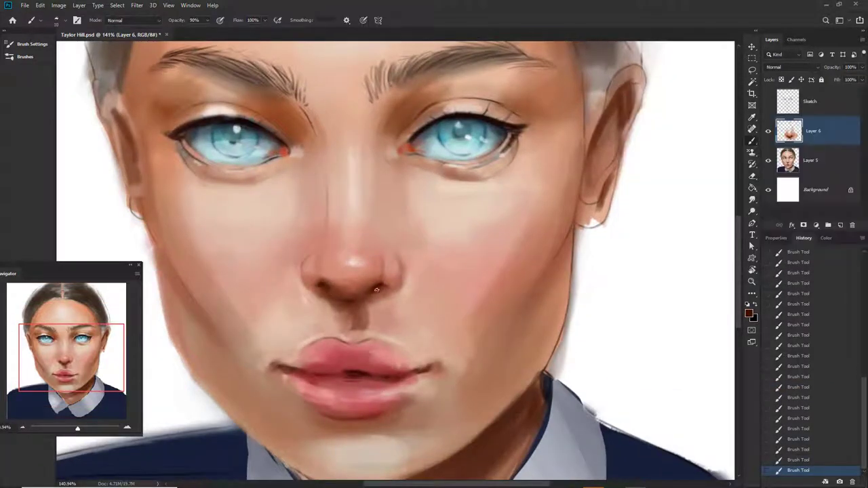
scroll(406, 339, down, 1)
Step: Darken the hair with several brown brush strokes
scroll(406, 319, down, 1)
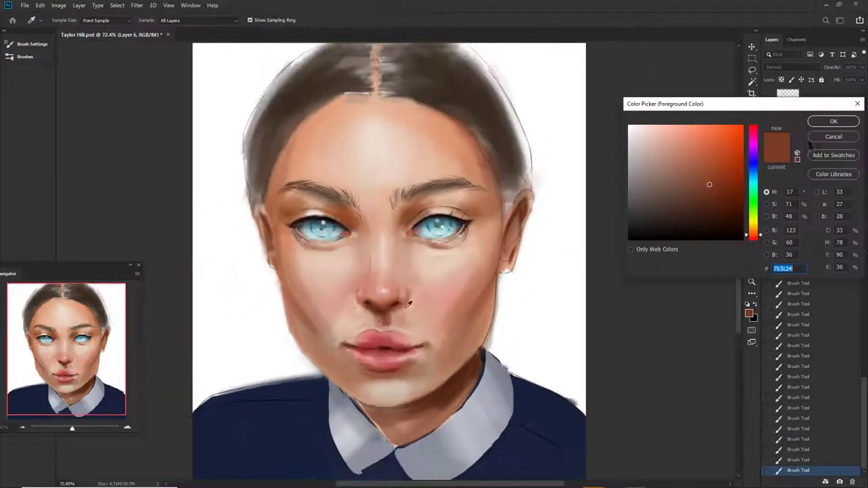
key(Return)
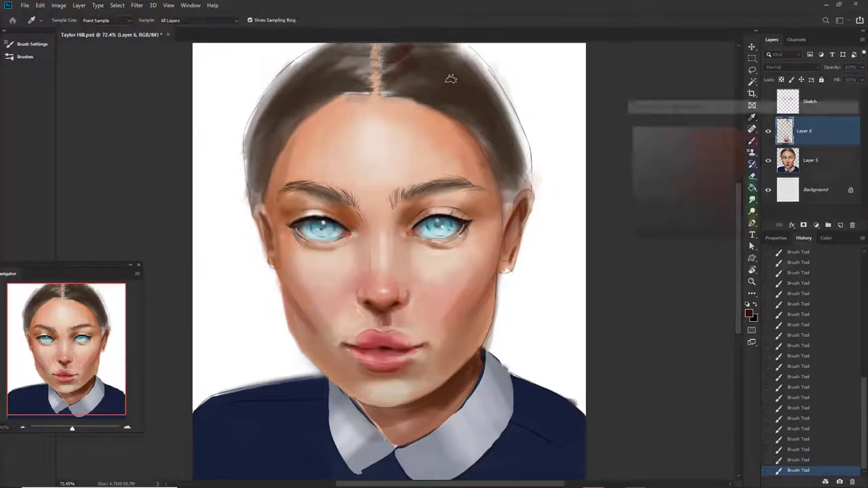
mouse_move(395, 80)
mouse_down()
mouse_move(425, 39)
mouse_move(417, 110)
mouse_up()
mouse_move(413, 146)
mouse_down()
mouse_move(508, 183)
mouse_move(518, 285)
mouse_up()
drag(373, 112, 322, 166)
mouse_move(339, 115)
mouse_down()
mouse_move(249, 201)
mouse_move(260, 264)
mouse_up()
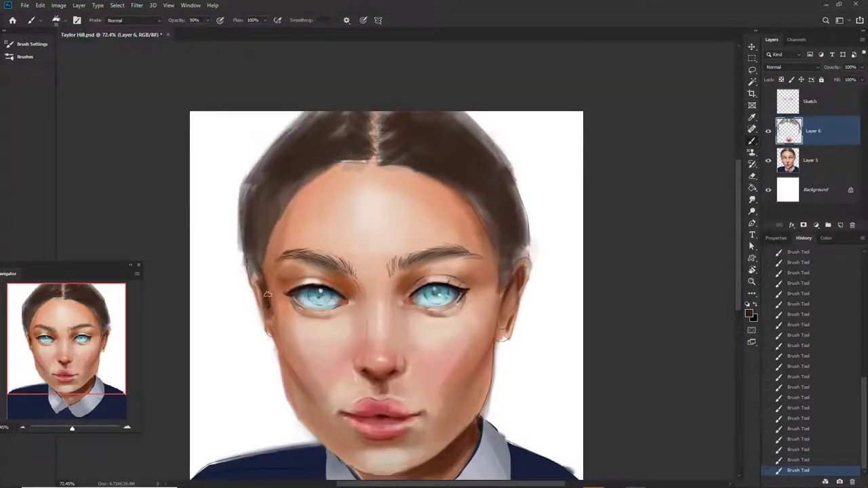
scroll(458, 151, down, 2)
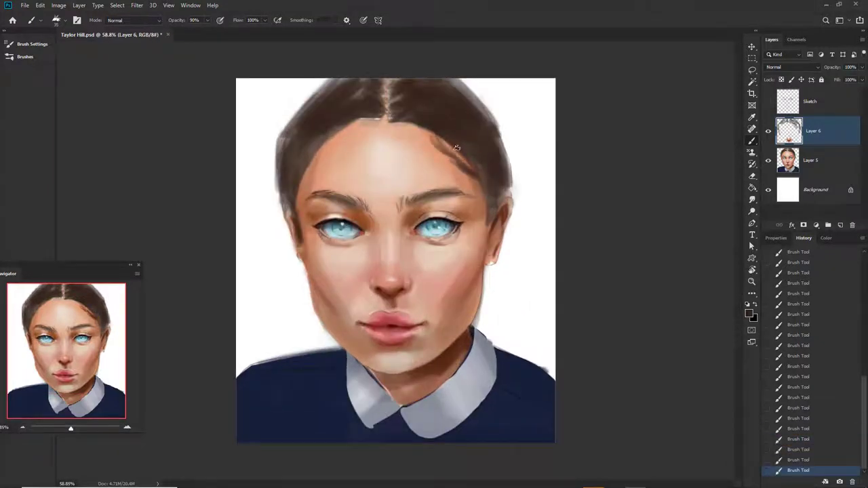
Step: Pick a lighter tan and paint a faint 30%-opacity stroke on the hair
alt+click(319, 162)
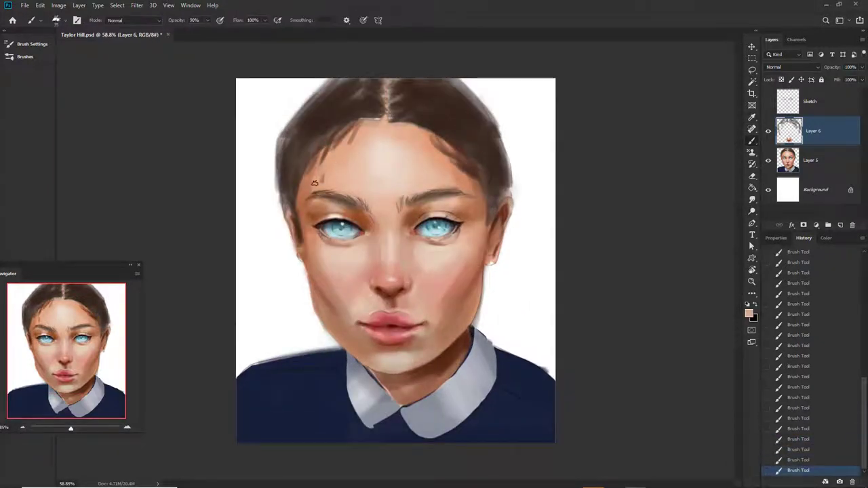
click(748, 313)
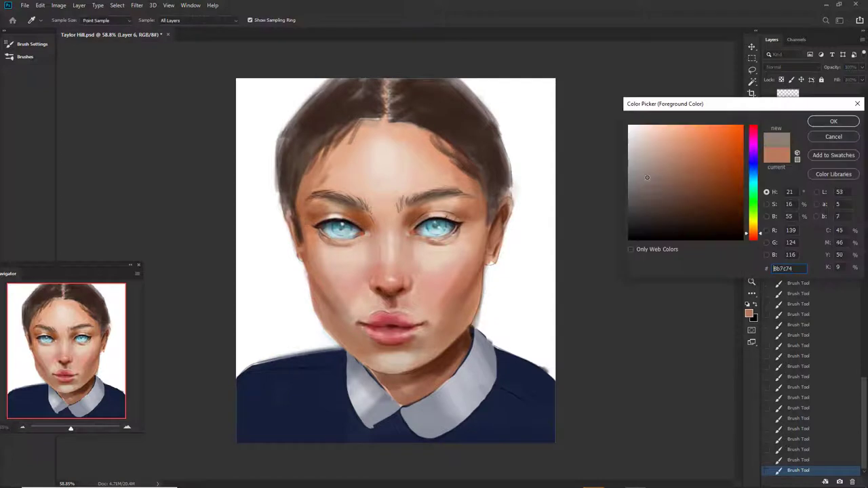
click(818, 127)
key(3)
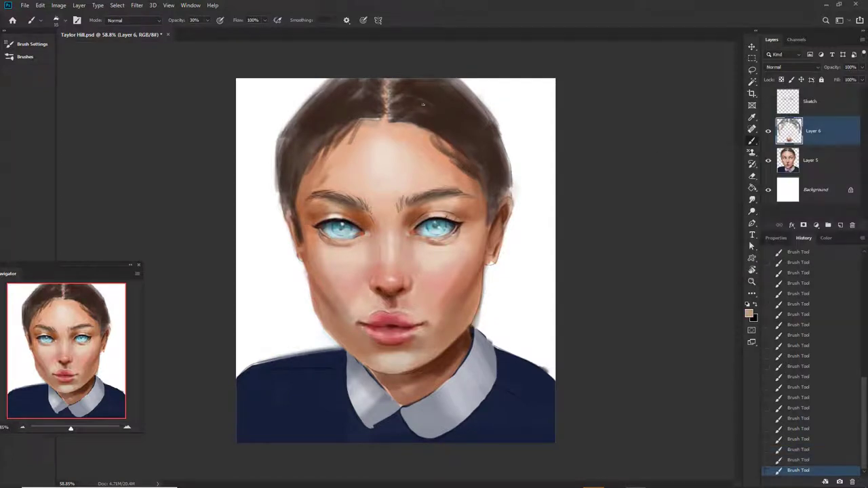
drag(404, 118, 438, 127)
Step: Add Layer 7 beneath the figure and fill it light blue with the Paint Bucket
click(840, 224)
click(749, 312)
click(833, 122)
key(g)
click(513, 295)
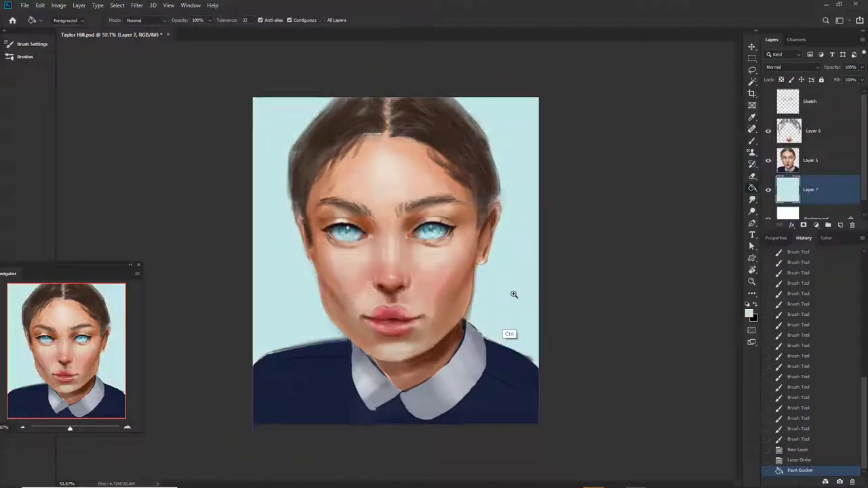
key(ctrl+plus)
key(ctrl+plus)
click(749, 312)
Step: On Layer 6, shade the eyelids and under the eyes with darker brown
click(746, 173)
click(833, 120)
click(813, 130)
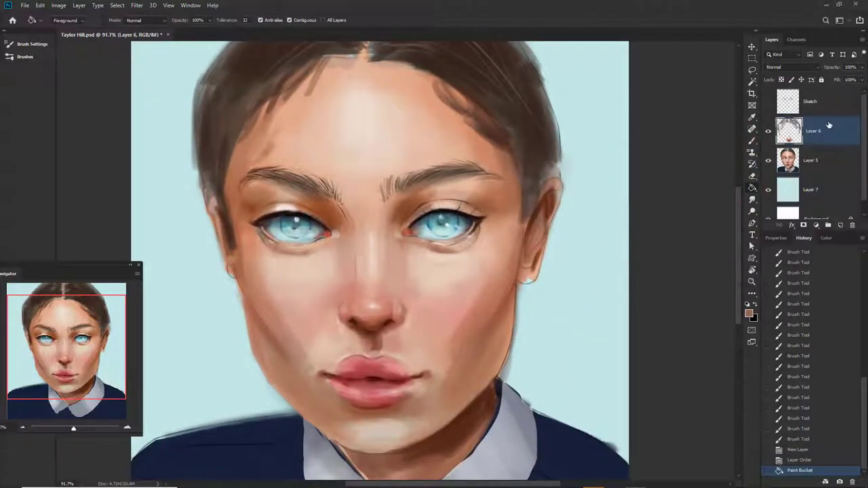
key(b)
drag(434, 203, 469, 198)
click(748, 313)
click(833, 120)
mouse_move(415, 203)
mouse_down()
mouse_move(455, 198)
mouse_move(485, 214)
mouse_up()
alt+scroll(319, 233, up, 2)
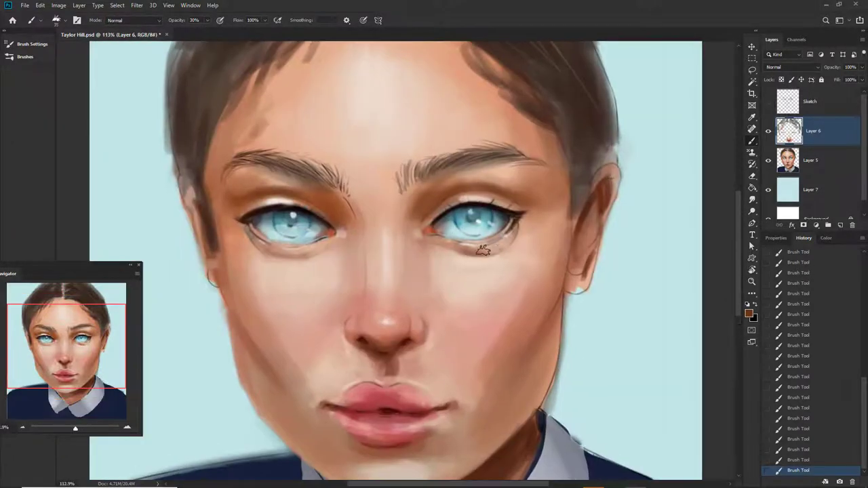
alt+scroll(293, 257, down, 2)
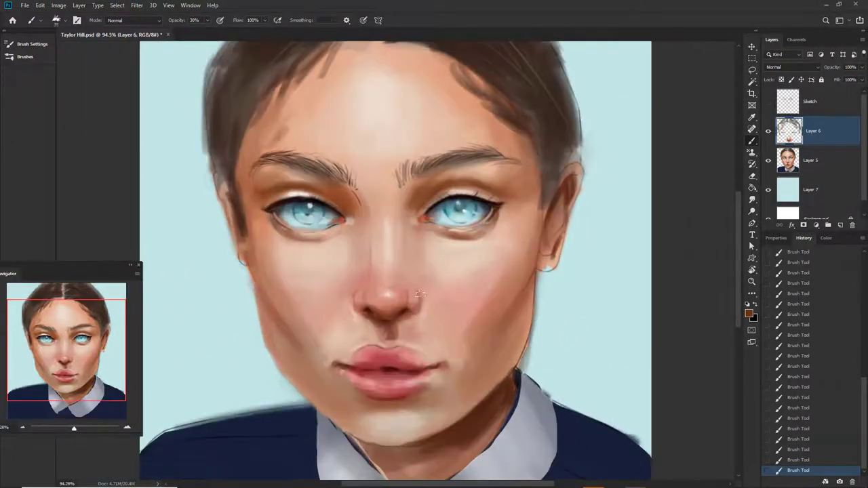
alt+scroll(420, 293, down, 2)
alt+scroll(416, 304, up, 1)
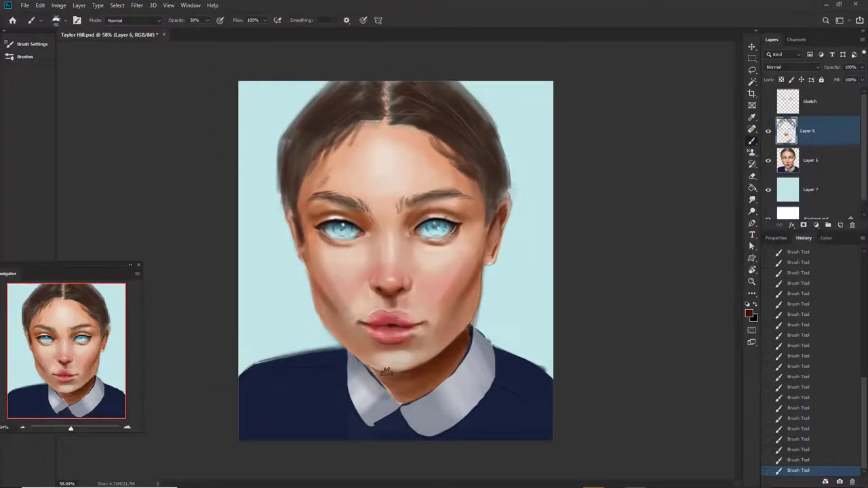
alt+scroll(385, 372, up, 1)
Step: Paint darker red into the lips and sample a pink from the upper lip
drag(363, 355, 444, 345)
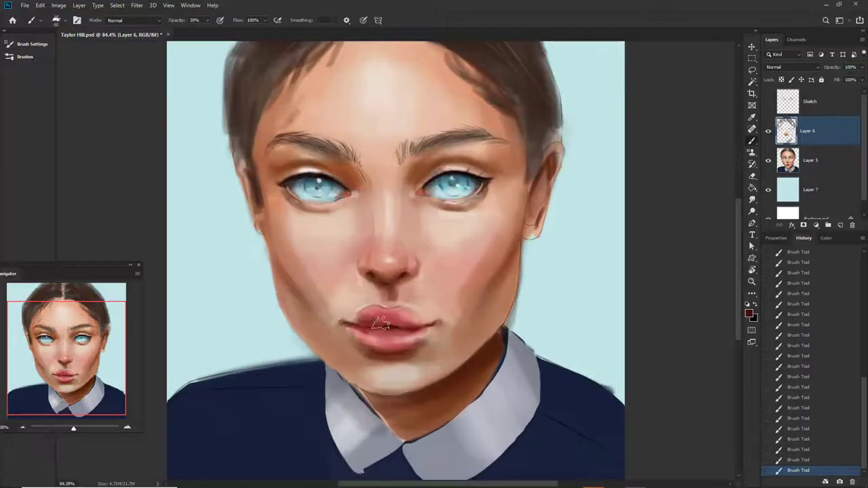
mouse_move(381, 324)
mouse_down()
mouse_move(407, 323)
mouse_move(393, 358)
mouse_move(412, 356)
mouse_move(430, 395)
mouse_move(402, 348)
mouse_up()
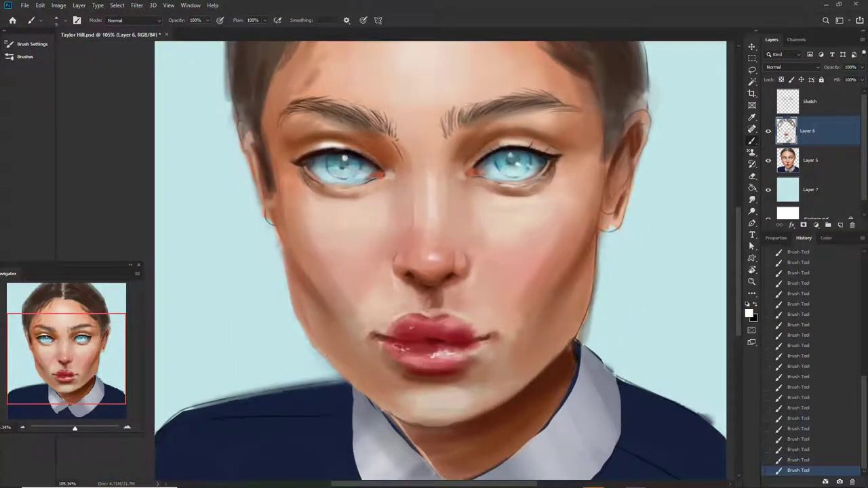
mouse_move(490, 341)
mouse_down()
mouse_move(516, 342)
mouse_move(351, 345)
mouse_up()
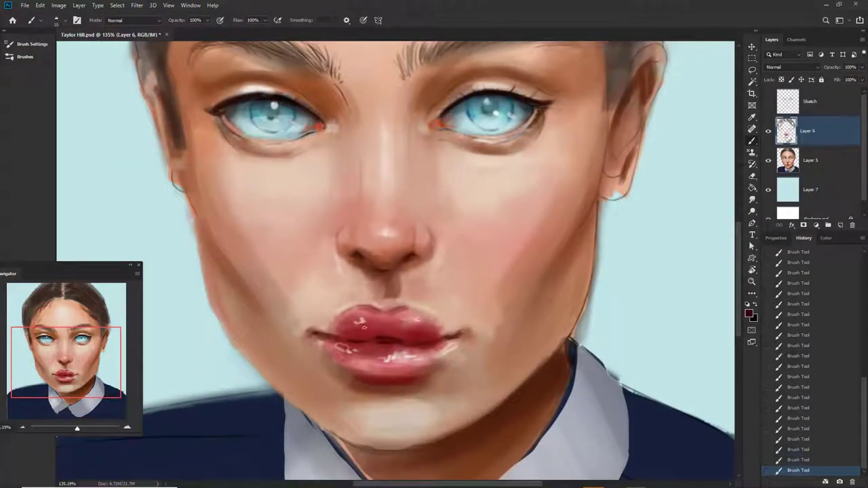
click(364, 305)
key(Return)
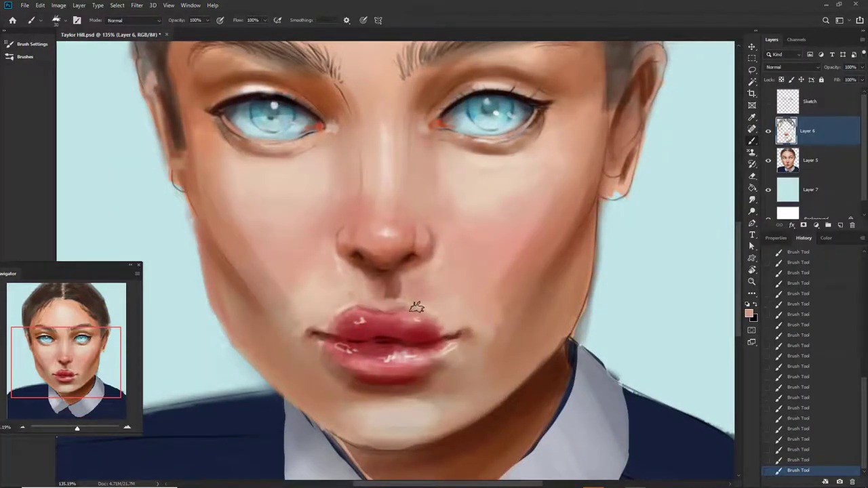
Step: Erase stray paint near the hairline
drag(360, 311, 513, 354)
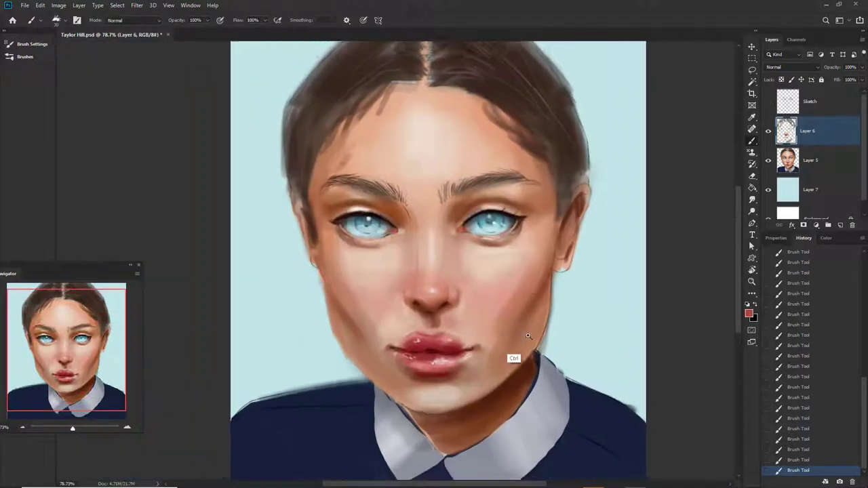
key(e)
drag(380, 155, 344, 138)
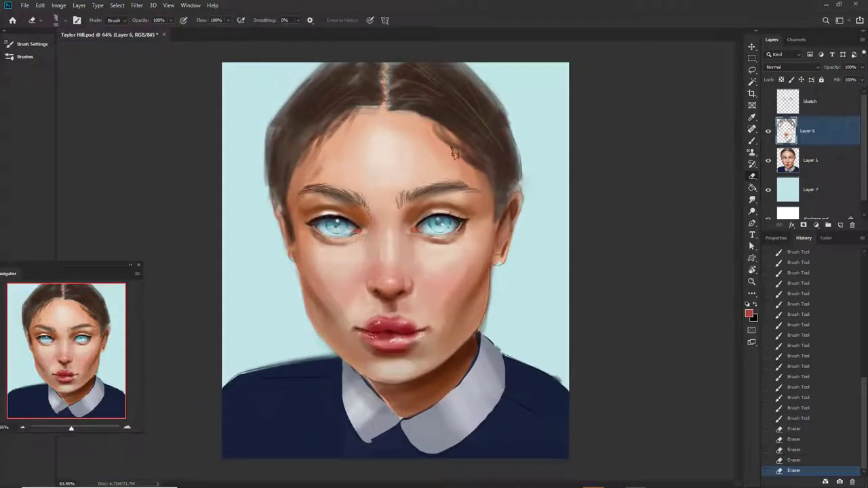
drag(396, 330, 434, 332)
key(b)
Step: Repaint the skin below the lower lip and add red to the lip corner
click(357, 337)
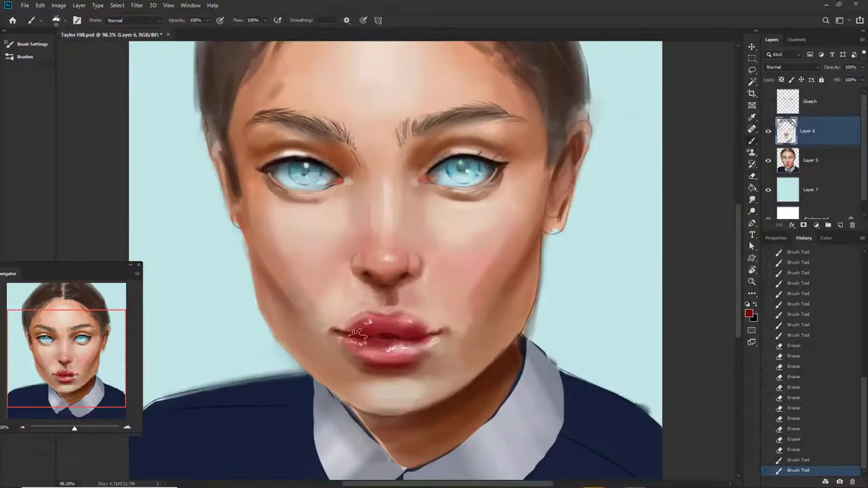
alt+click(414, 362)
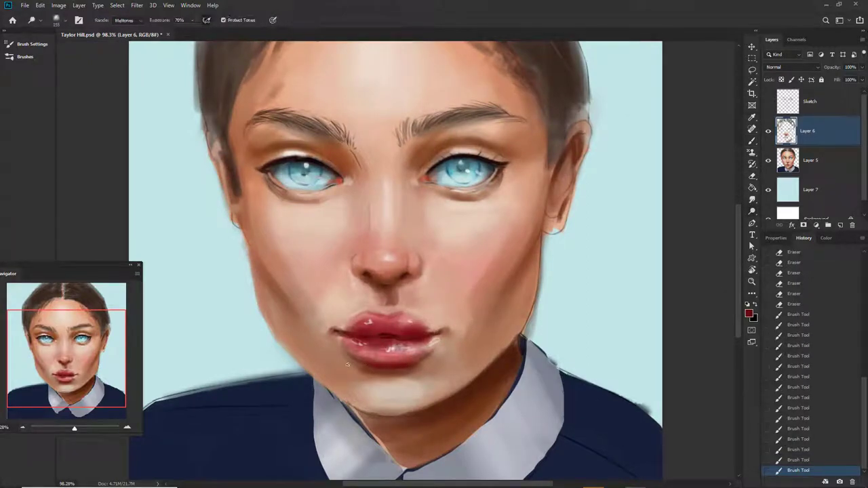
drag(379, 359, 337, 355)
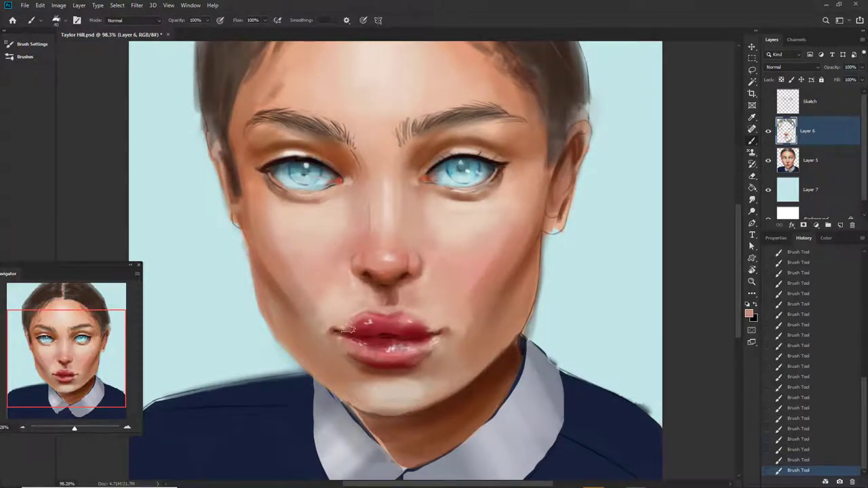
drag(345, 326, 319, 326)
alt+click(386, 342)
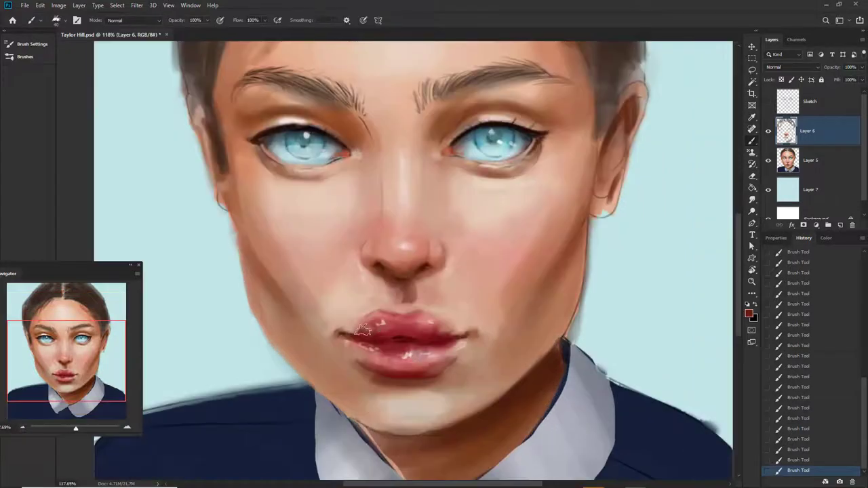
drag(407, 342, 447, 345)
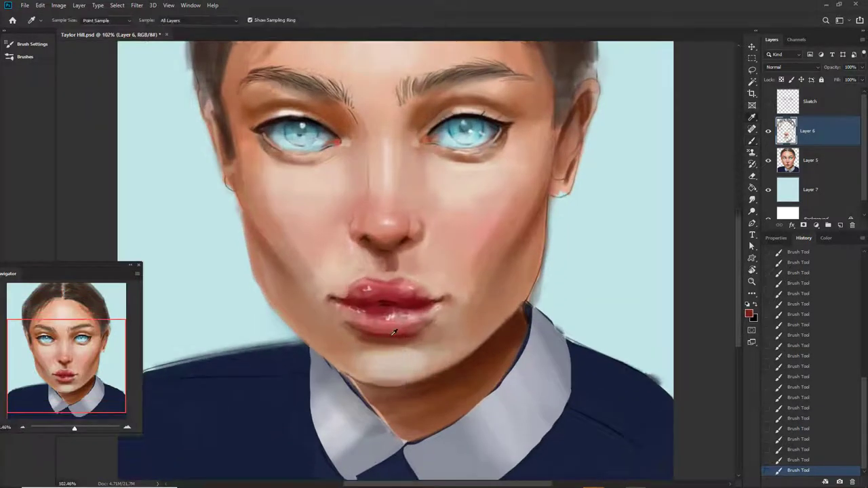
Step: Add white gloss highlights to the lips and blend skin beside the mouth
mouse_move(373, 334)
mouse_down()
mouse_move(434, 304)
mouse_move(474, 298)
mouse_up()
key(Escape)
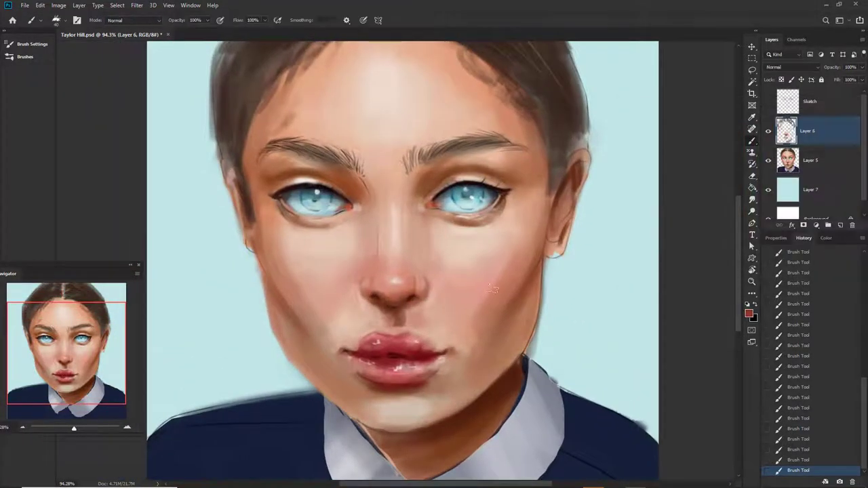
mouse_move(391, 300)
mouse_down()
mouse_move(380, 326)
mouse_move(411, 314)
mouse_up()
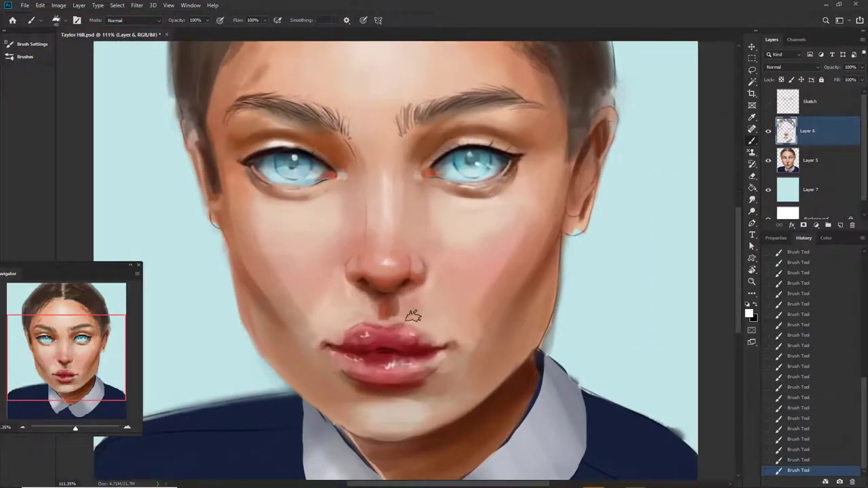
mouse_move(361, 334)
mouse_down()
mouse_move(402, 387)
mouse_move(370, 318)
mouse_up()
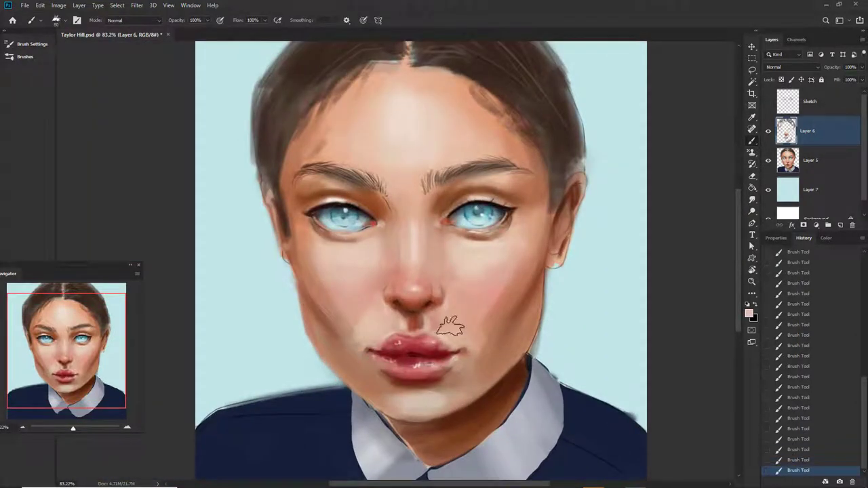
alt+click(354, 306)
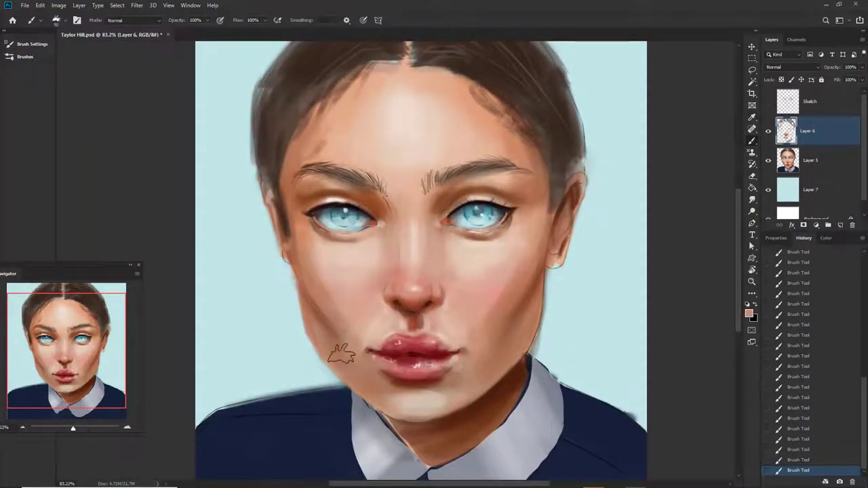
drag(341, 354, 368, 268)
scroll(402, 217, down, 1)
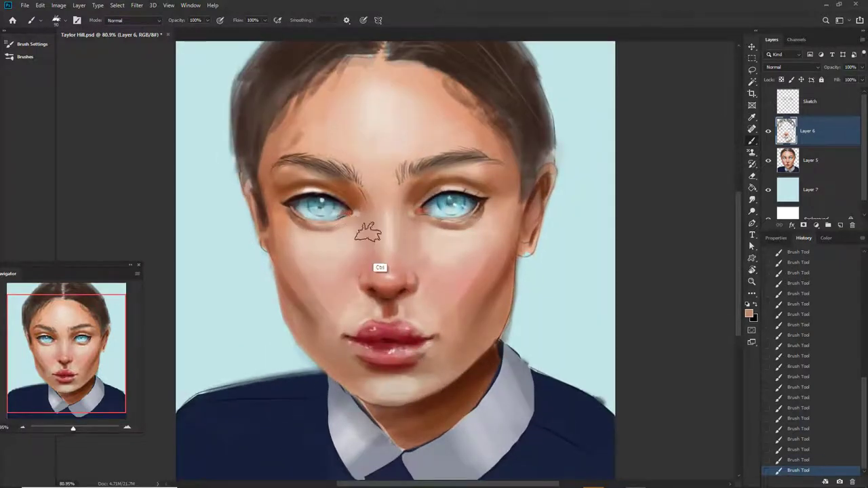
Step: Undo the last stroke and paint light beige streaks into the hair right of the parting
key(ctrl+z)
scroll(418, 325, down, 1)
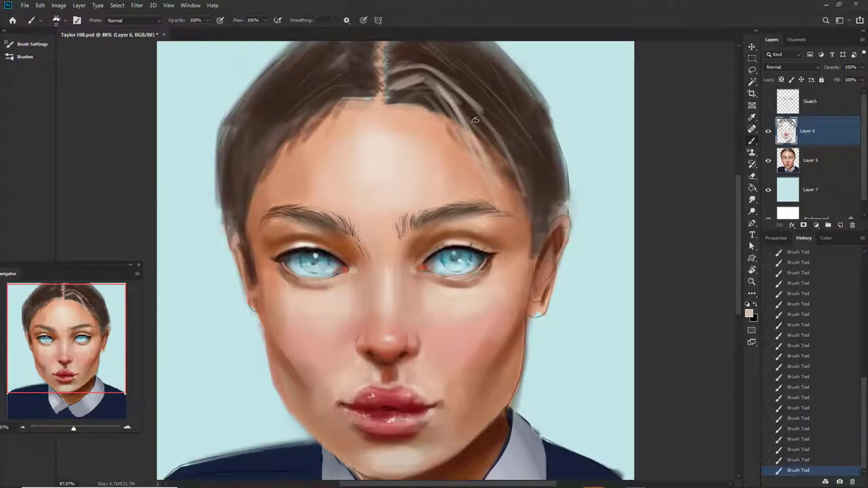
drag(458, 100, 489, 156)
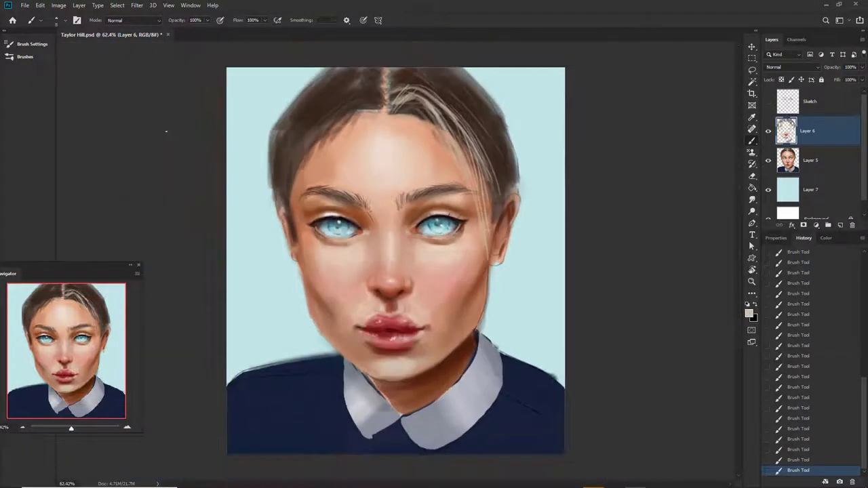
click(31, 45)
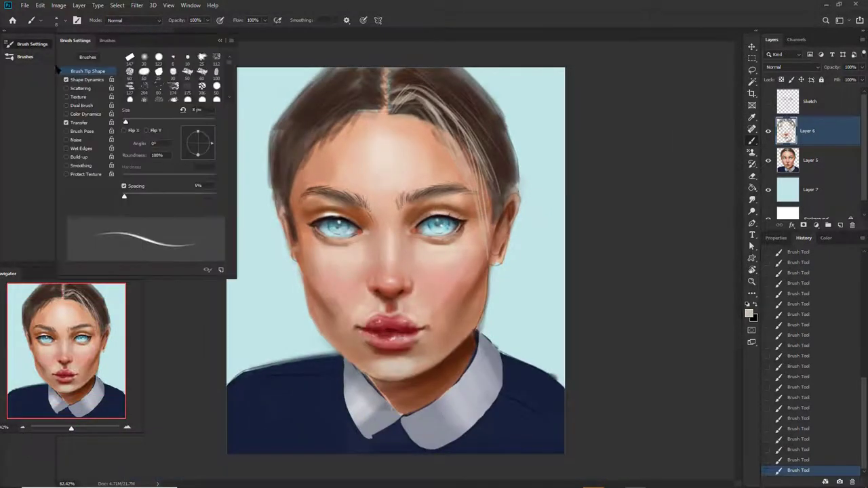
click(31, 45)
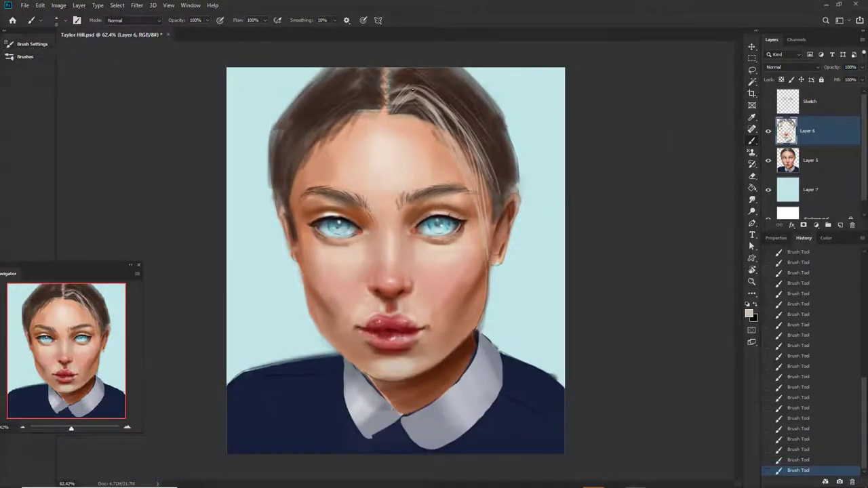
click(748, 313)
key(Return)
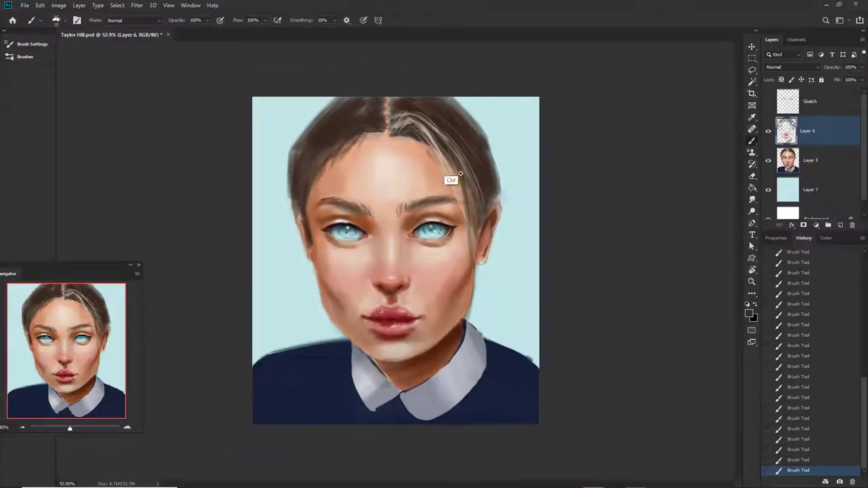
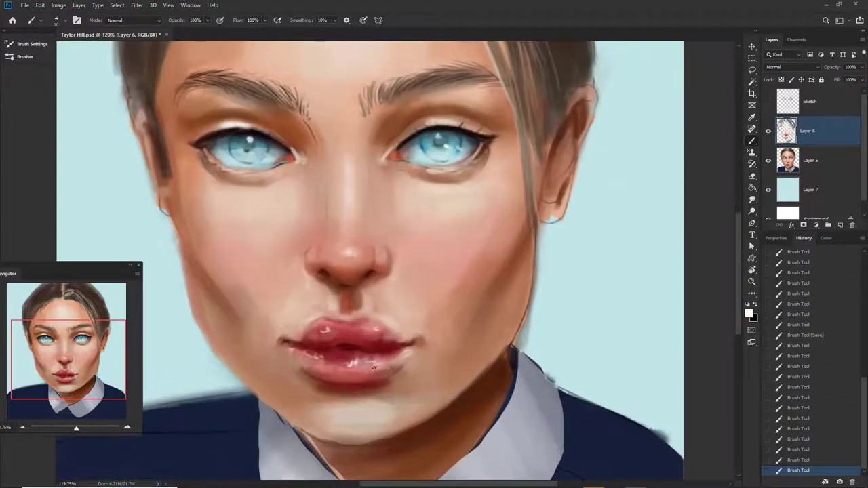
Step: Paint upper lashes on the left eye and refine its upper lid and lower lash line
key(ctrl+z)
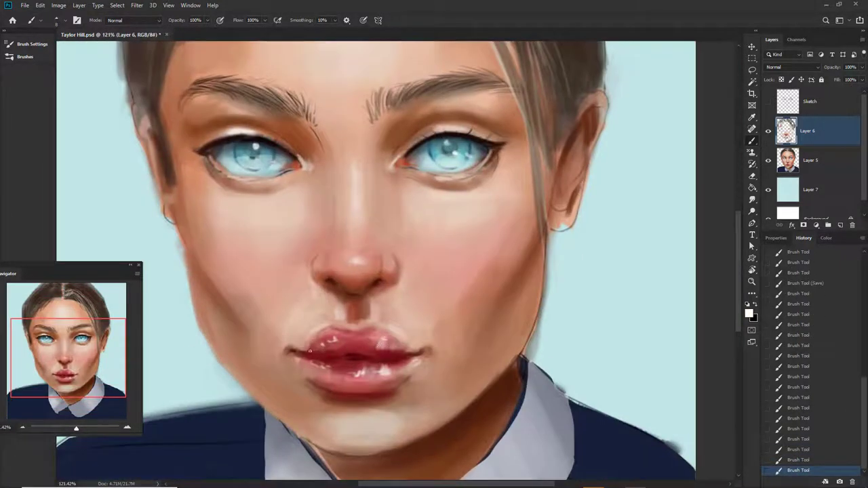
key(e)
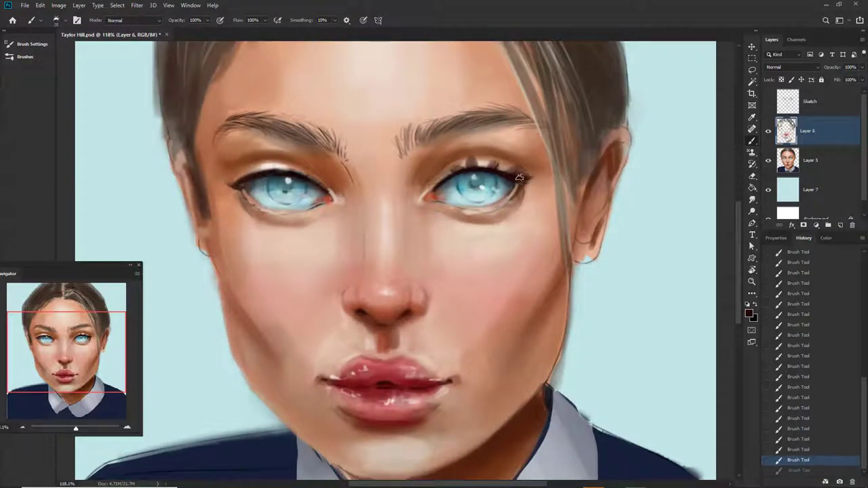
drag(546, 158, 485, 174)
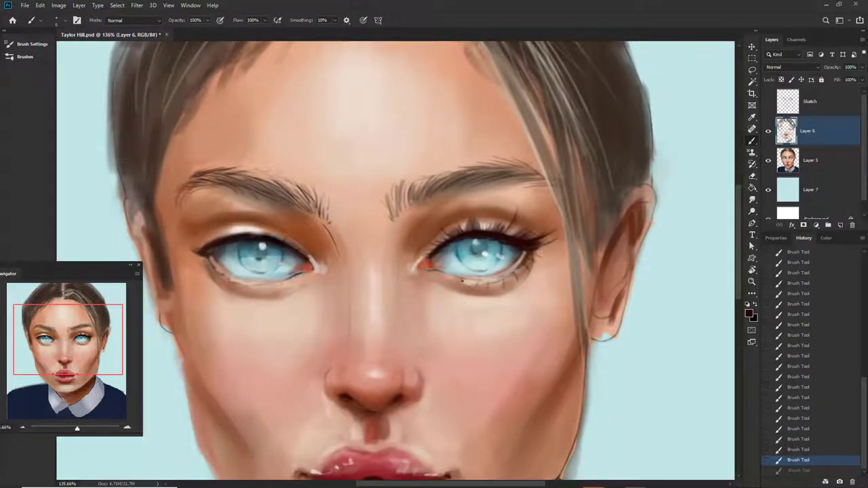
scroll(522, 271, down, 2)
scroll(362, 252, up, 2)
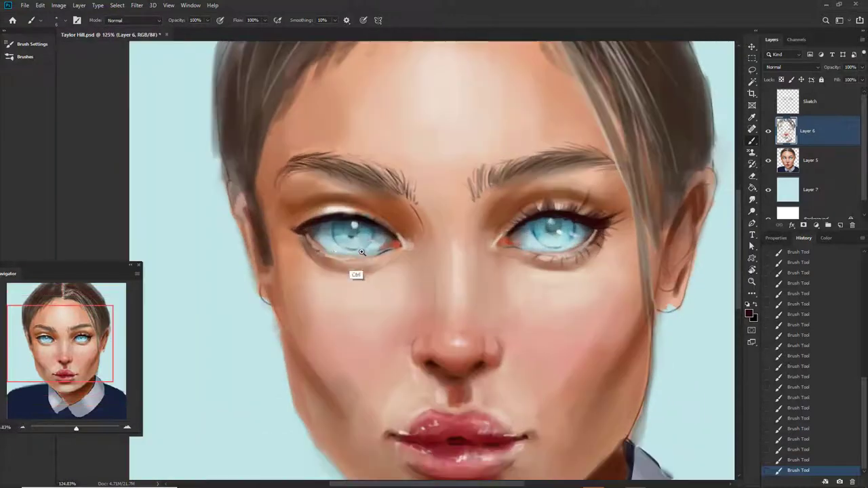
mouse_move(341, 202)
mouse_down()
mouse_move(371, 200)
mouse_move(386, 229)
mouse_up()
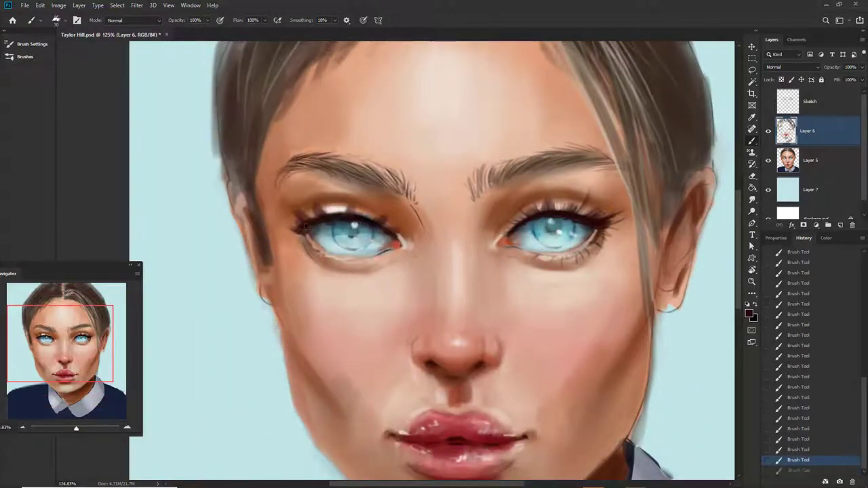
drag(271, 210, 324, 259)
Step: Compare the latest stroke by toggling undo and redo, keeping the right-brow stroke
scroll(617, 184, down, 3)
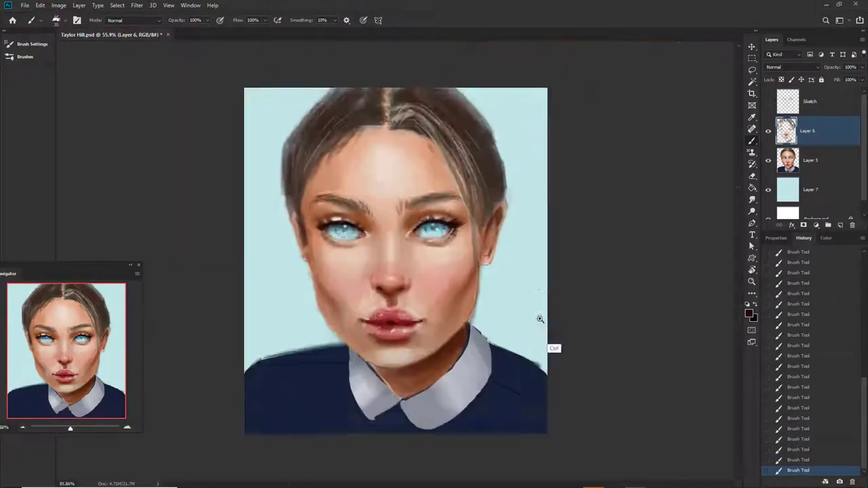
scroll(406, 282, up, 3)
scroll(429, 321, down, 3)
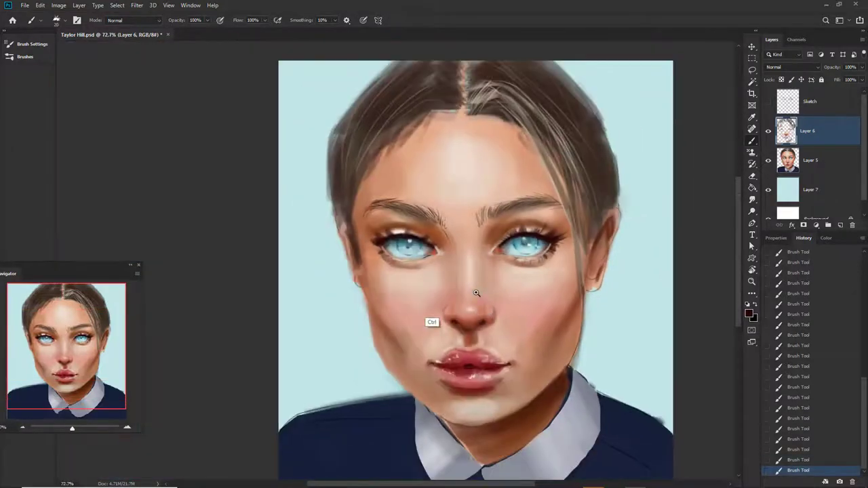
scroll(429, 322, up, 3)
scroll(475, 313, down, 2)
scroll(420, 203, up, 2)
key(ctrl+z)
key(ctrl+shift+z)
key(ctrl+z)
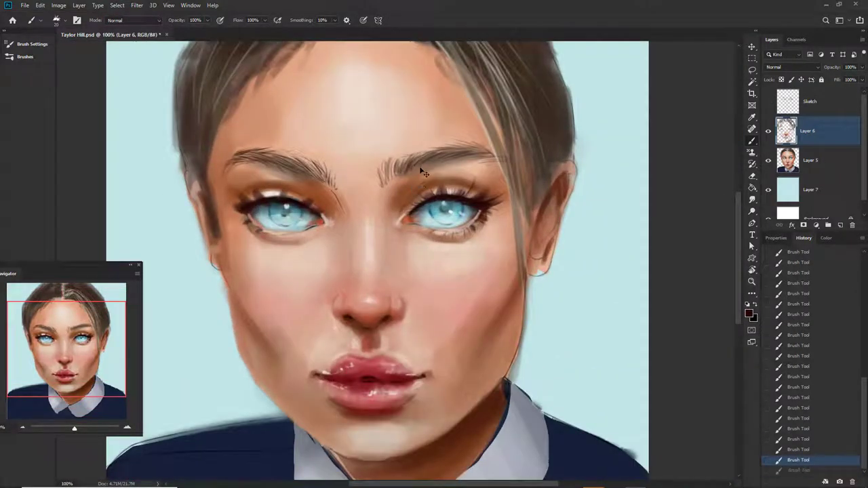
key(ctrl+shift+z)
scroll(486, 154, down, 3)
scroll(338, 189, up, 3)
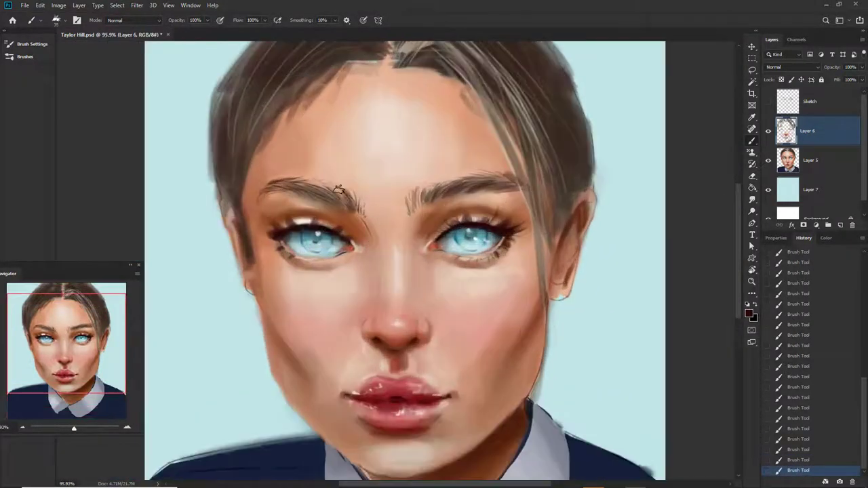
Step: Undo the last stroke and set the foreground colour to dark red-brown 320606
key(ctrl+z)
key(ctrl+shift+z)
key(ctrl+z)
scroll(406, 258, down, 3)
scroll(407, 258, up, 4)
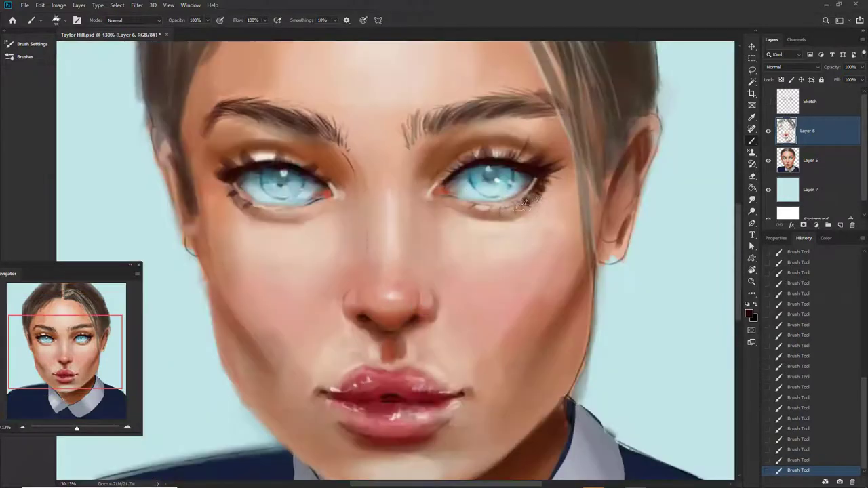
click(749, 313)
click(625, 187)
key(Return)
key(ctrl+shift+z)
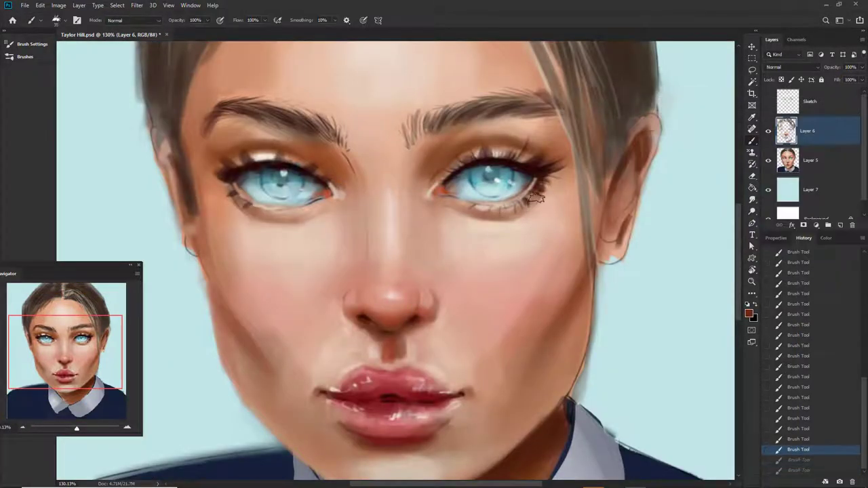
scroll(440, 231, down, 3)
scroll(407, 258, up, 3)
click(749, 312)
Step: Confirm the dark red colour and paint short lower lashes under the left eye
click(751, 230)
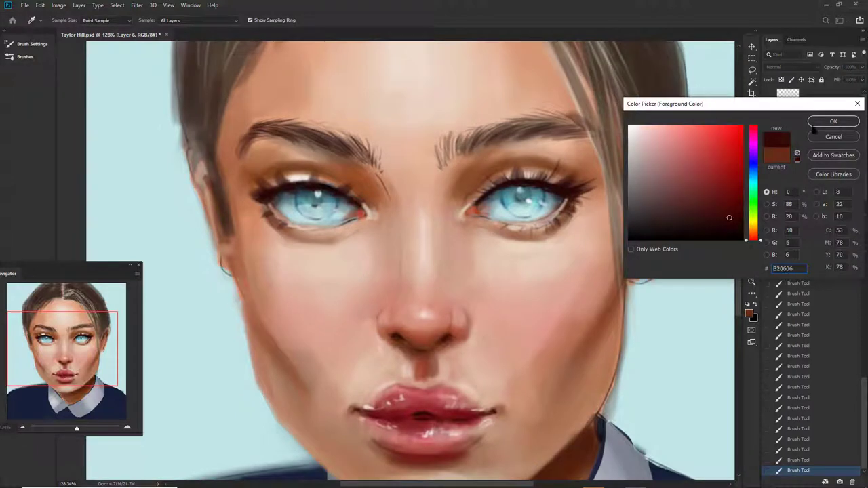
click(730, 222)
key(Return)
drag(289, 229, 301, 249)
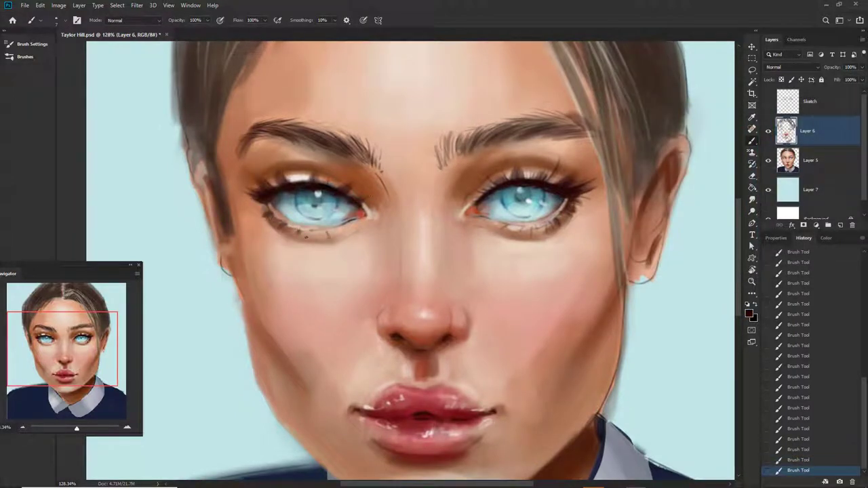
scroll(288, 230, down, 5)
scroll(470, 239, up, 2)
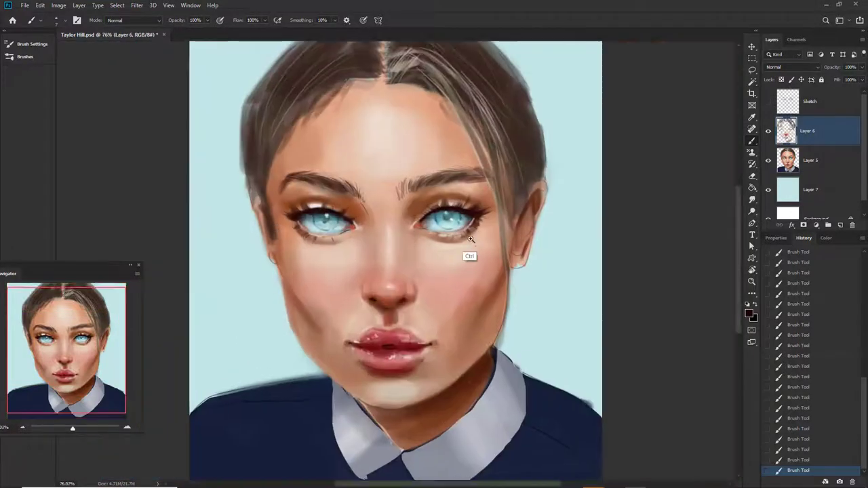
click(305, 237)
click(327, 243)
Step: Pick a darker blue from the eye and refine the right eye's outer-corner lashes
scroll(390, 187, up, 2)
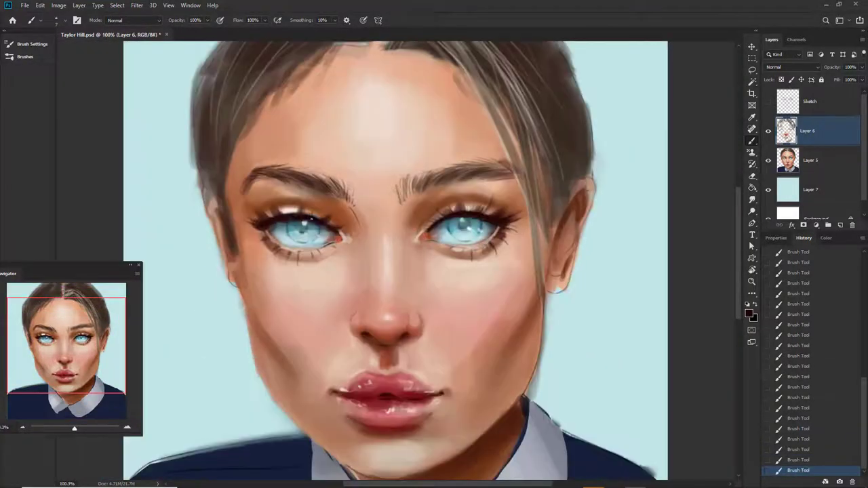
scroll(441, 242, down, 3)
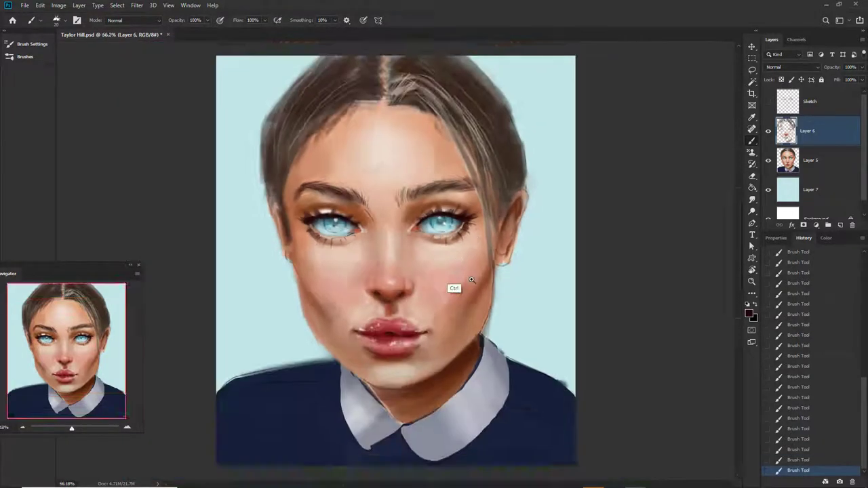
scroll(343, 244, up, 4)
click(748, 313)
click(343, 244)
key(Return)
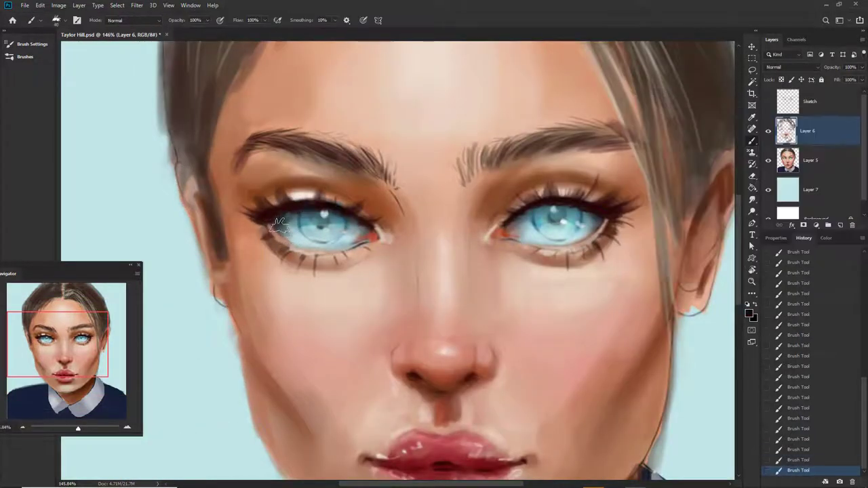
scroll(479, 295, down, 2)
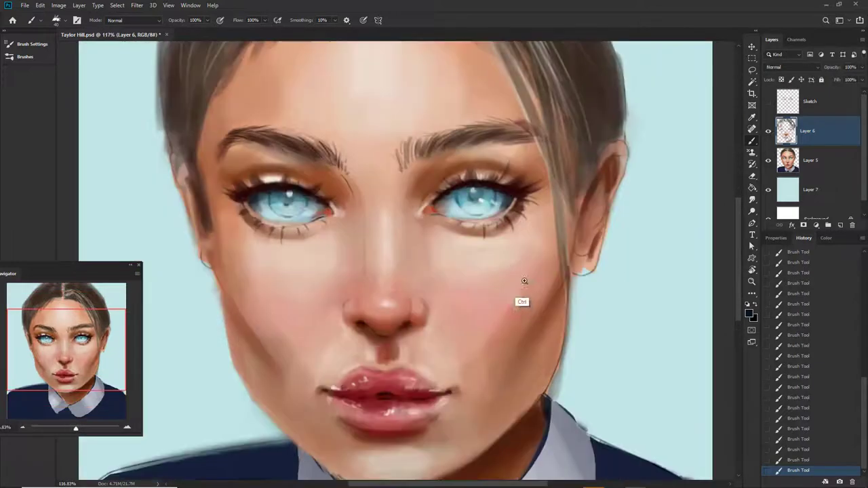
key(b)
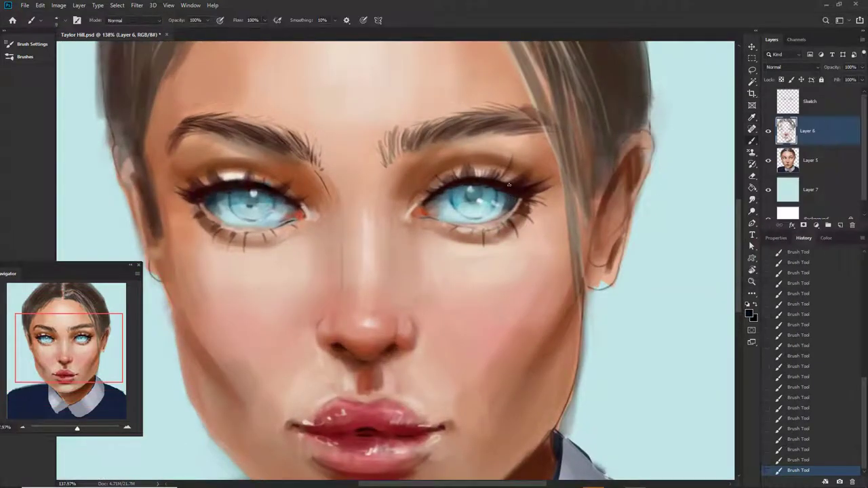
mouse_move(514, 182)
mouse_down()
mouse_move(536, 203)
mouse_move(532, 211)
mouse_up()
Step: Sample darker browns from the eyelid and a light peach skin tone
scroll(516, 215, down, 2)
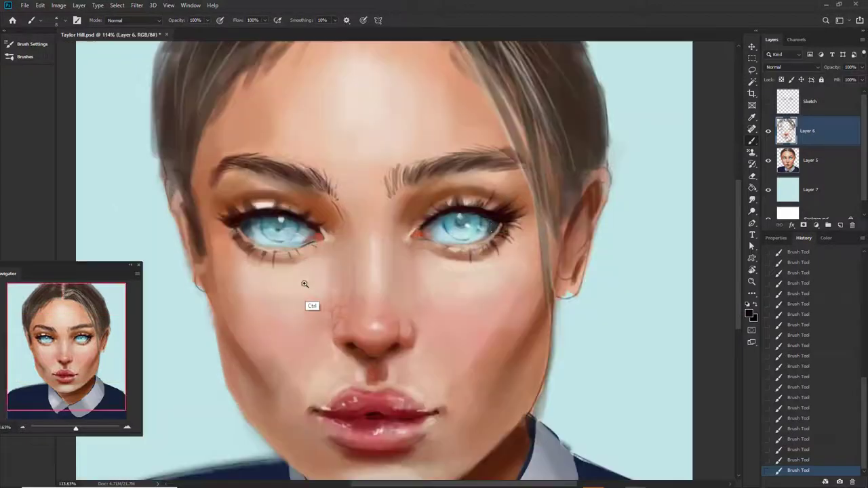
alt+click(492, 201)
alt+click(493, 194)
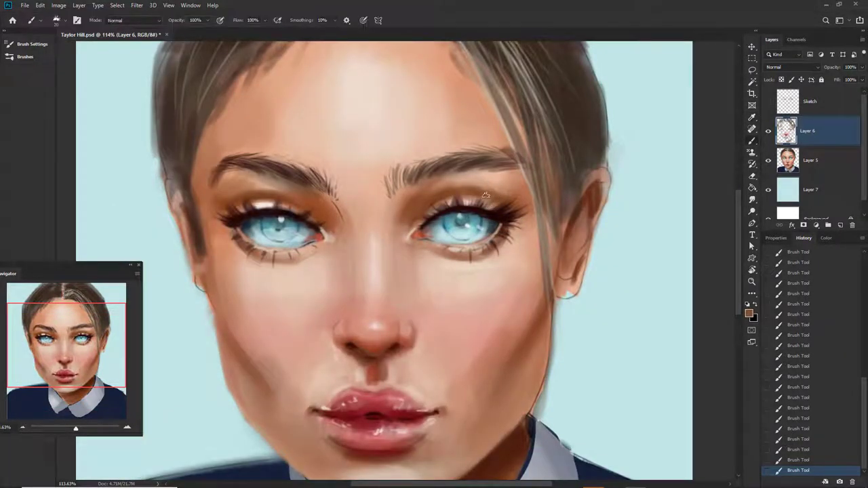
alt+click(533, 196)
scroll(515, 223, down, 3)
scroll(505, 271, up, 3)
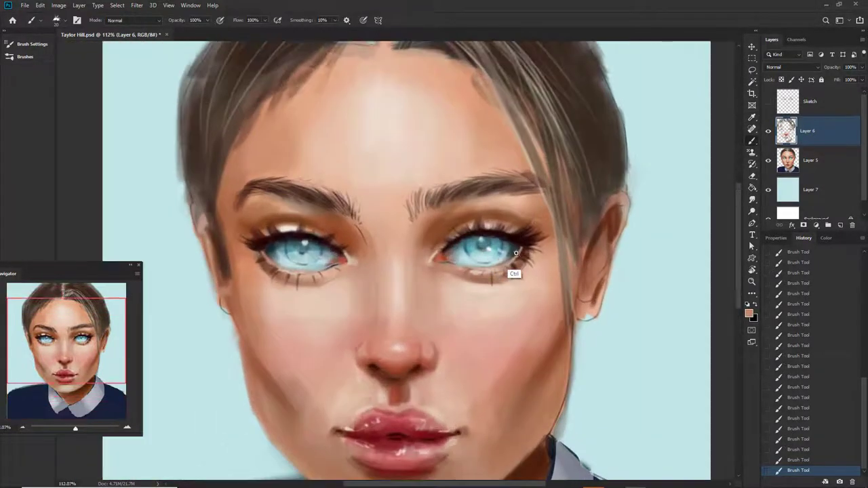
Step: Sample a dark lash colour and a light tan skin tone around the eye
alt+click(501, 236)
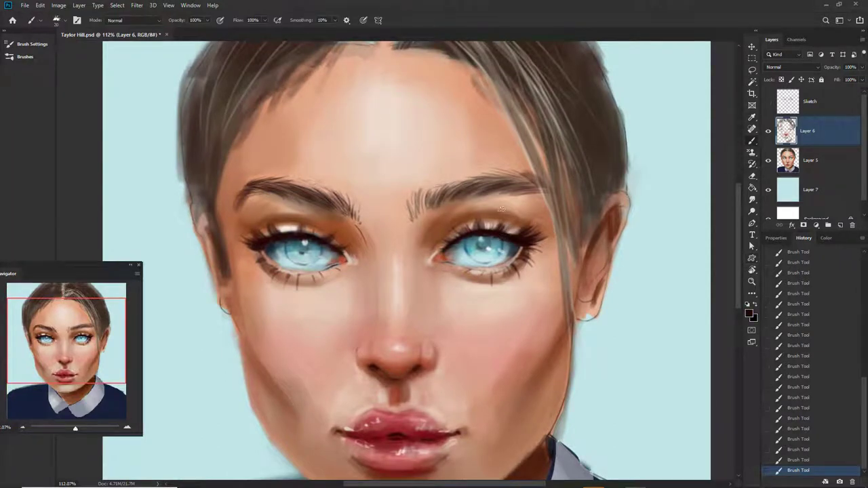
scroll(460, 234, up, 2)
scroll(491, 246, up, 1)
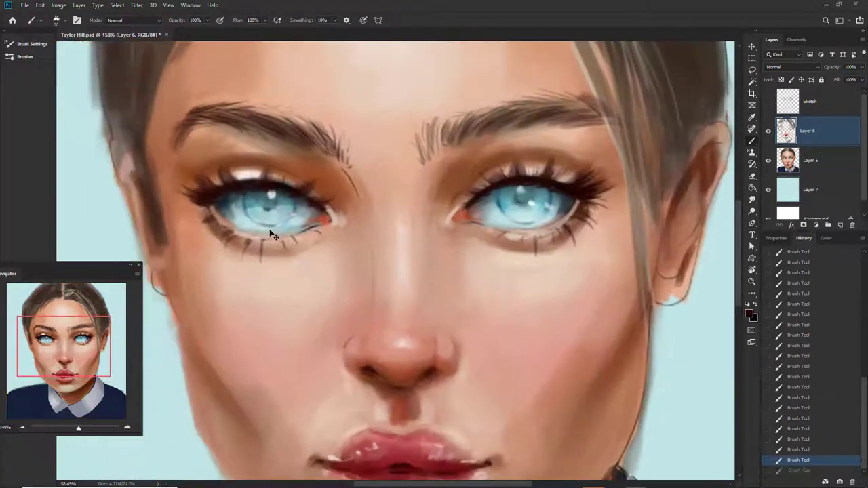
alt+click(594, 203)
scroll(594, 204, down, 2)
scroll(583, 244, down, 2)
scroll(535, 296, up, 2)
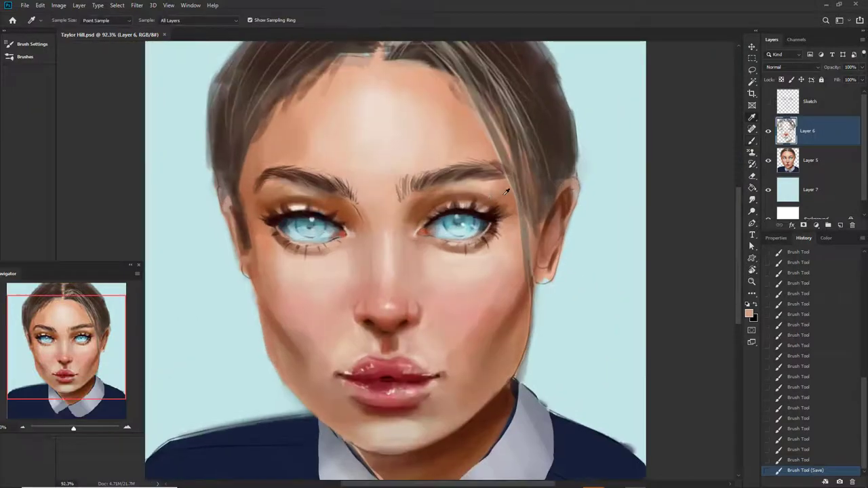
scroll(461, 230, down, 2)
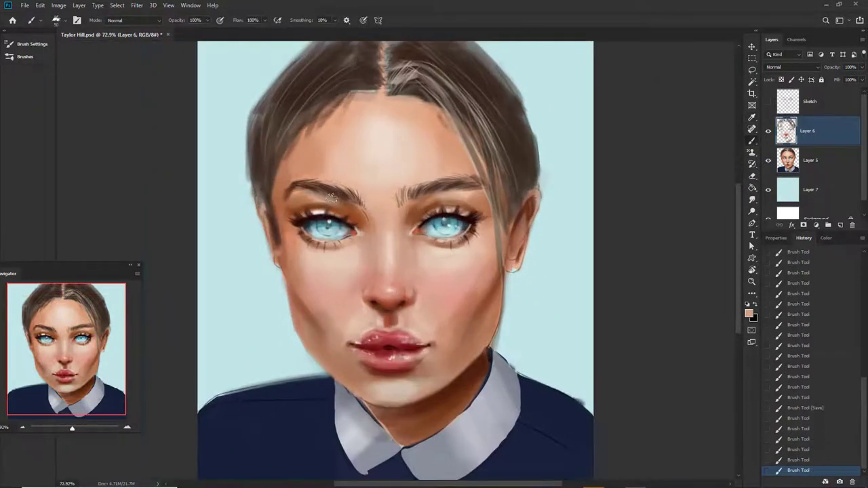
scroll(463, 265, down, 2)
Step: Merge Layer 5 down into Layer 6 with Ctrl+E
key(ctrl+e)
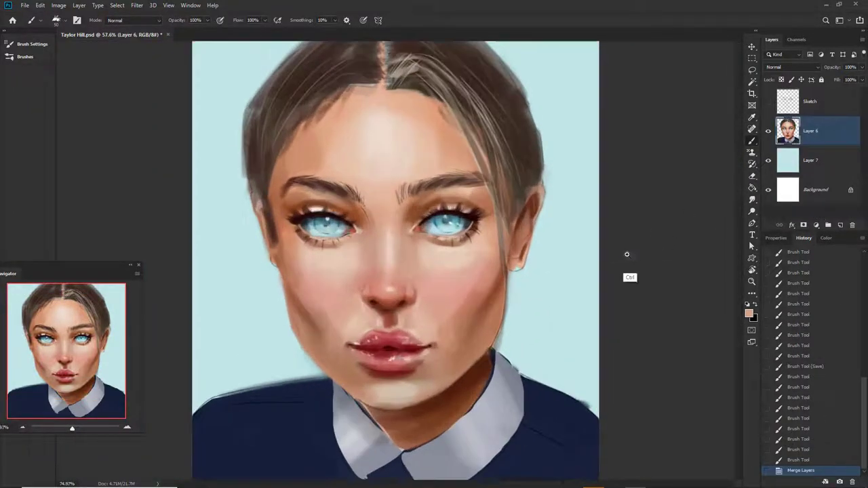
scroll(625, 252, up, 1)
scroll(827, 260, up, 5)
scroll(827, 260, down, 5)
scroll(522, 329, down, 2)
scroll(693, 170, up, 1)
scroll(480, 273, up, 3)
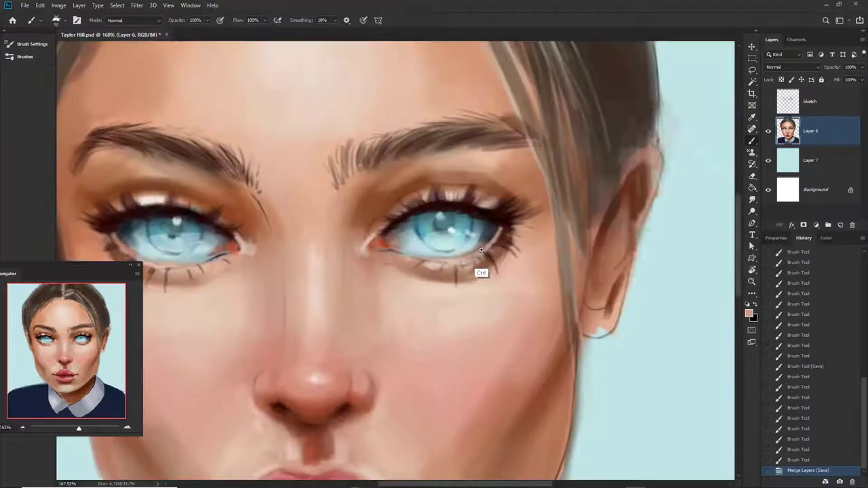
Step: Darken the right upper lash line and left eye outline with dark navy strokes
click(748, 313)
click(726, 224)
click(833, 121)
drag(415, 212, 475, 226)
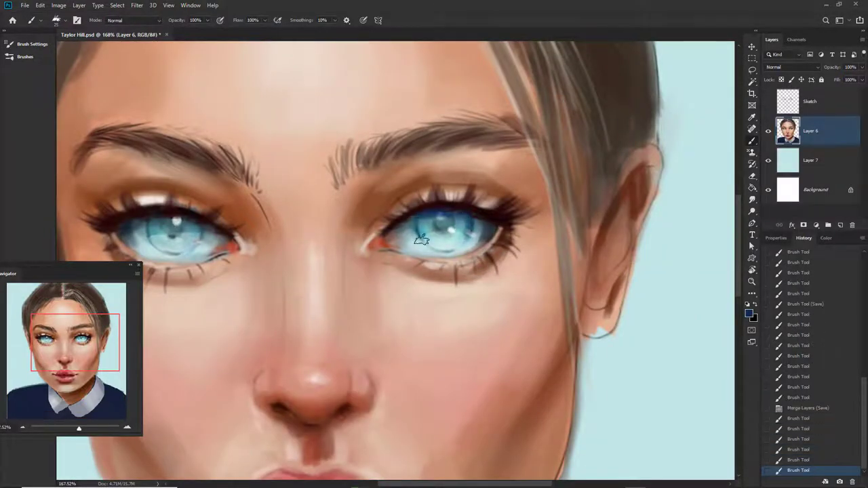
drag(410, 231, 458, 214)
drag(278, 248, 258, 269)
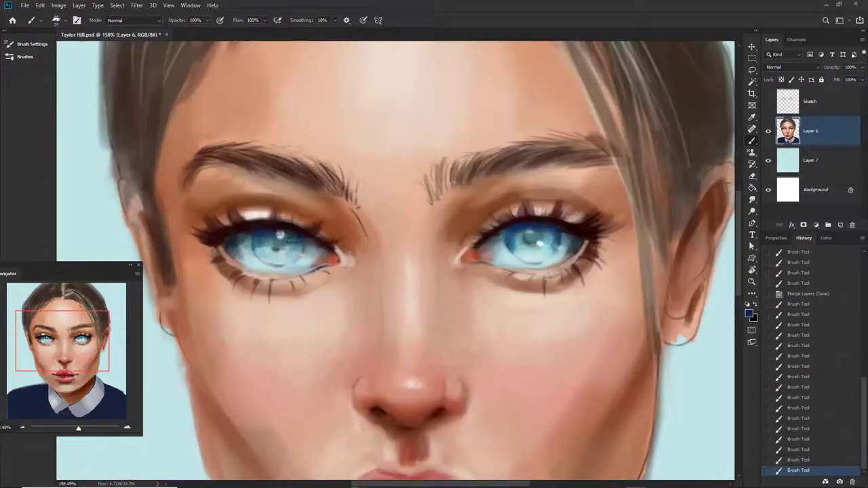
scroll(435, 209, down, 5)
scroll(436, 209, up, 4)
Step: Choose a new eye shade and refine the lower edge of the right iris
click(749, 313)
click(833, 121)
drag(415, 255, 441, 250)
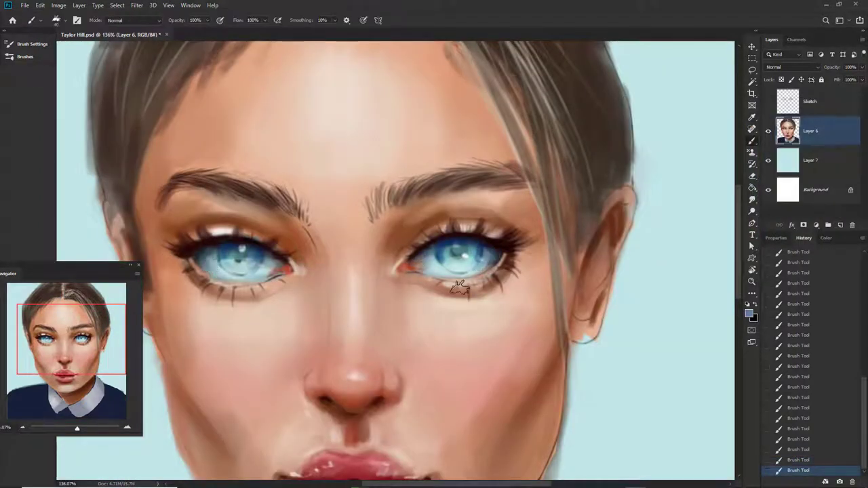
scroll(459, 287, down, 5)
scroll(355, 267, up, 5)
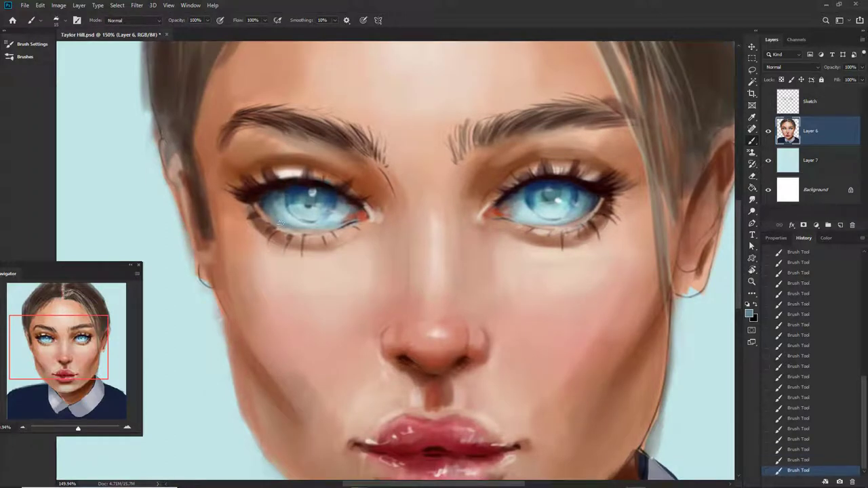
scroll(520, 257, down, 3)
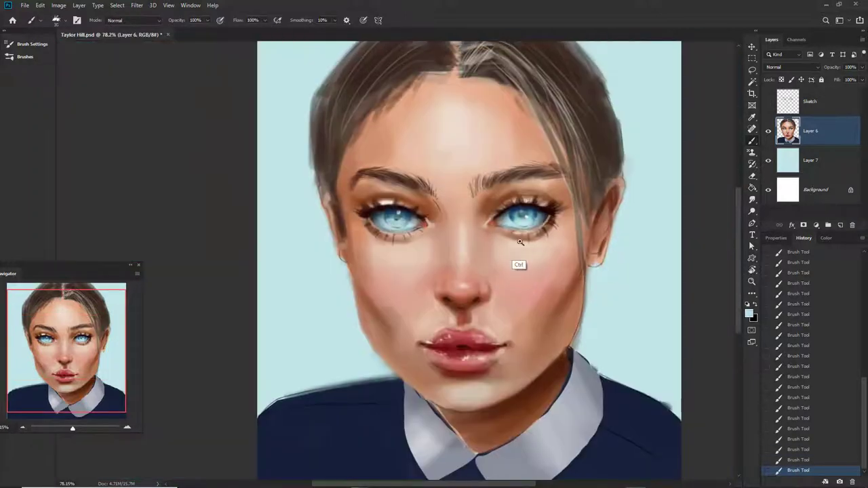
scroll(333, 238, up, 4)
Step: Sample a dark teal from the right eye as the painting colour
key(F12)
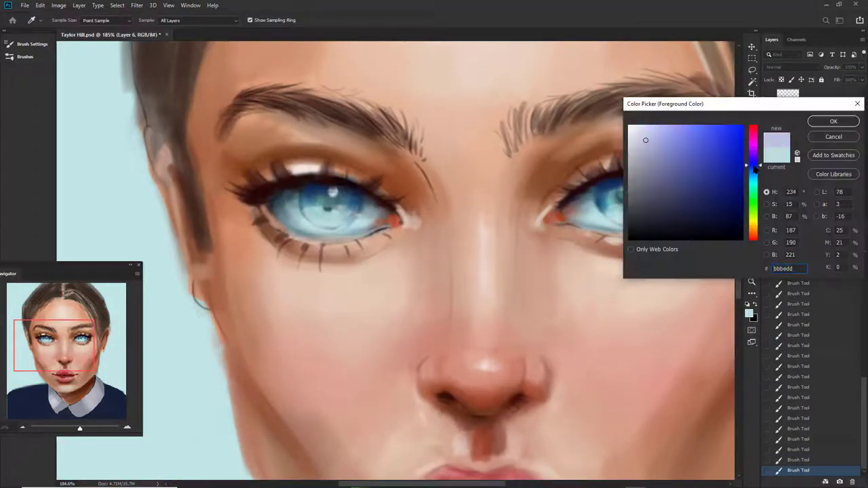
click(625, 195)
key(Return)
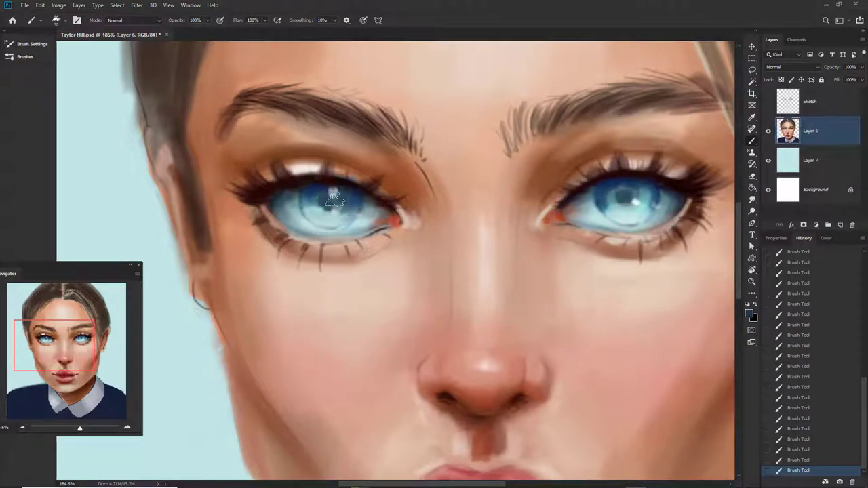
scroll(333, 198, down, 3)
scroll(513, 301, up, 3)
Step: Glaze a sampled light blue over both irises at 10% brush opacity
key(F12)
click(705, 156)
click(825, 126)
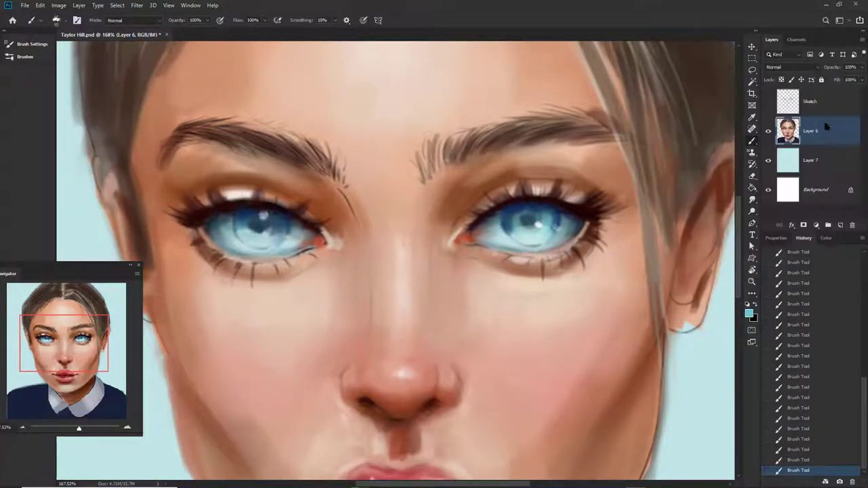
key(1)
drag(536, 230, 502, 244)
drag(298, 234, 237, 234)
Step: Darken the outer edge of the right iris with dark blue at 50% opacity
scroll(466, 258, down, 1)
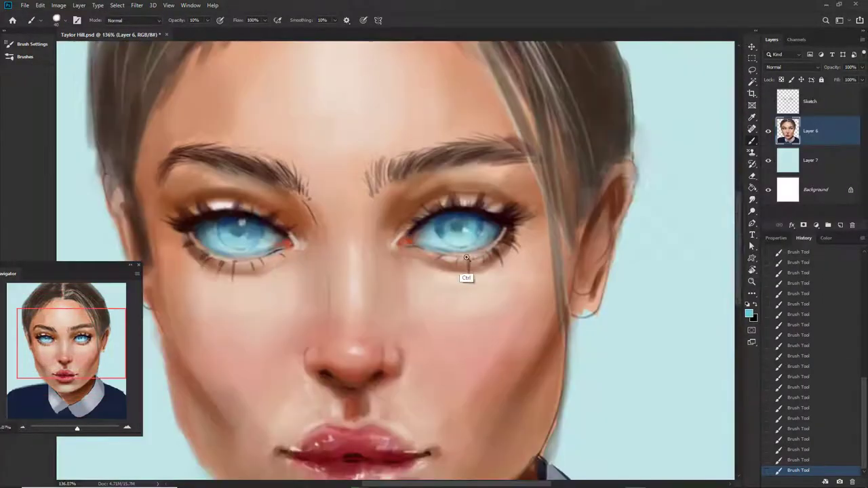
key(F12)
click(713, 194)
click(833, 120)
key(5)
drag(417, 231, 498, 234)
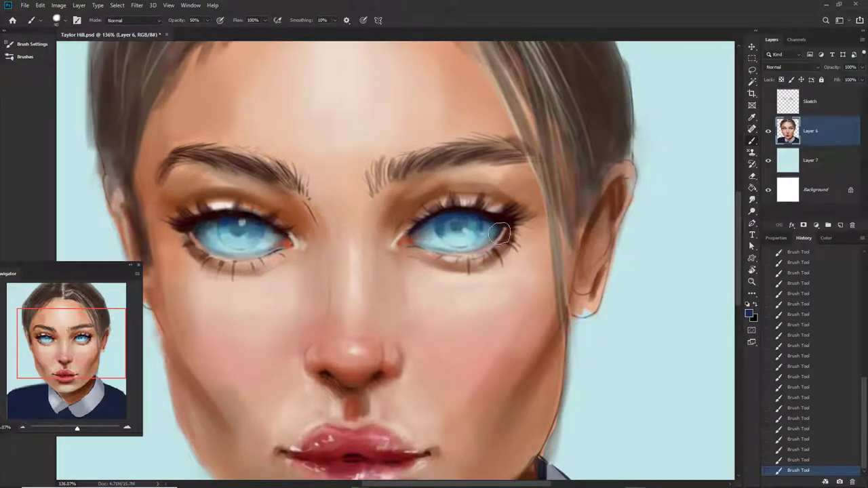
Step: Add highlights along the left and right upper eyelids
scroll(499, 233, left, 3)
scroll(361, 252, up, 2)
drag(318, 194, 271, 188)
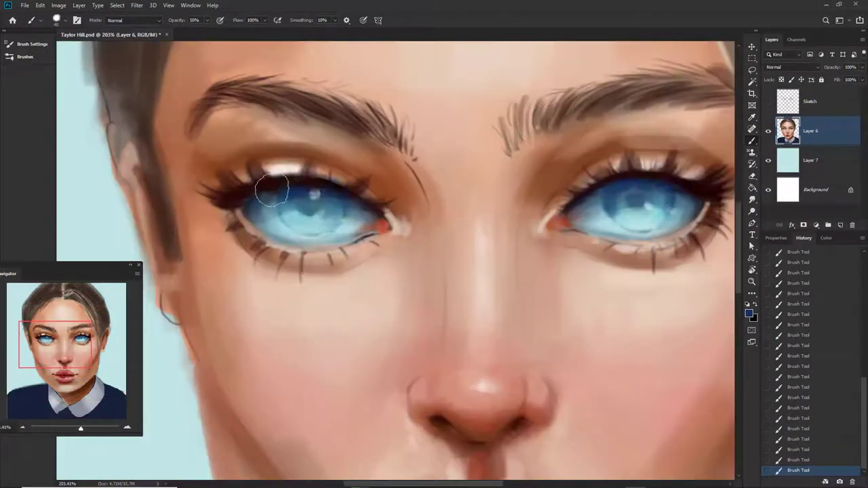
drag(651, 204, 624, 186)
scroll(580, 297, down, 2)
scroll(579, 297, up, 3)
Step: Switch the painting colour to white
alt+click(551, 199)
scroll(519, 285, down, 3)
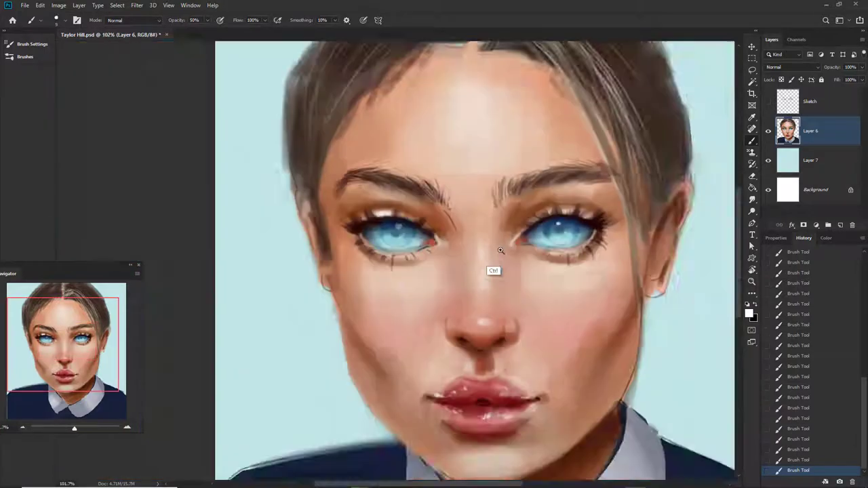
scroll(464, 290, up, 3)
scroll(404, 268, down, 2)
scroll(403, 268, down, 3)
scroll(403, 271, up, 4)
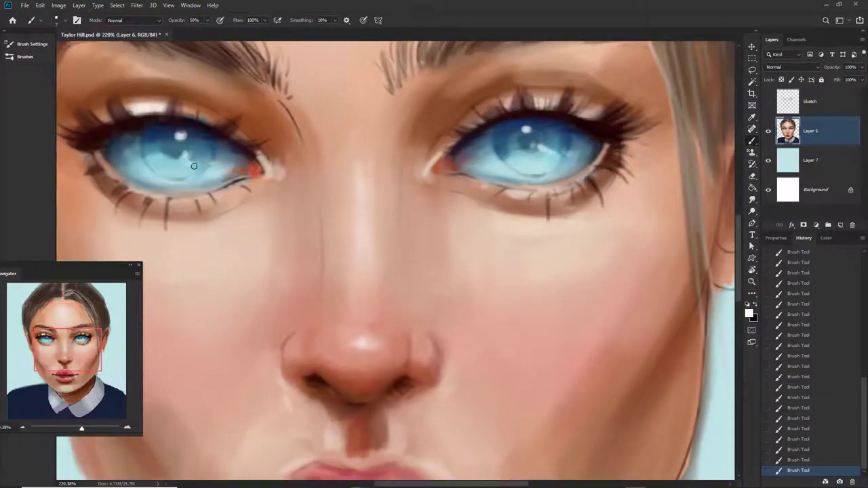
scroll(194, 165, down, 3)
scroll(398, 291, up, 3)
Step: Pick a near-black colour, undo the last stroke and repaint a small dark stroke on the lower iris
click(748, 313)
click(756, 173)
click(719, 227)
click(833, 120)
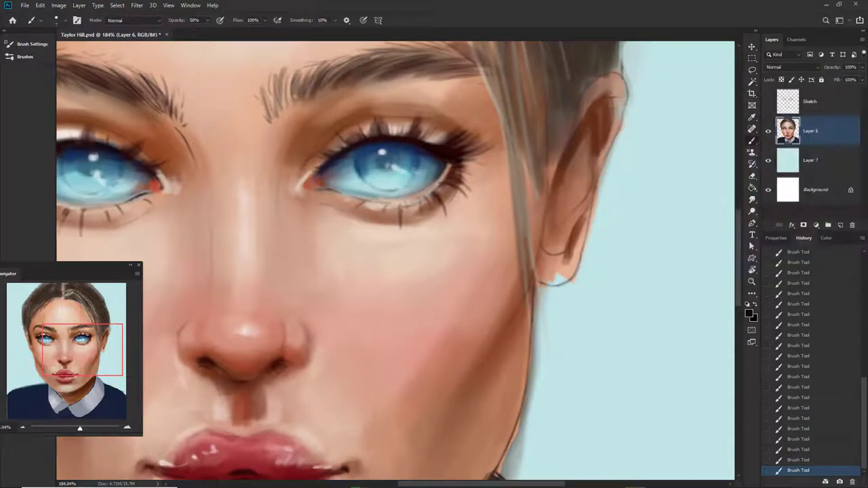
scroll(370, 150, down, 3)
scroll(368, 194, up, 3)
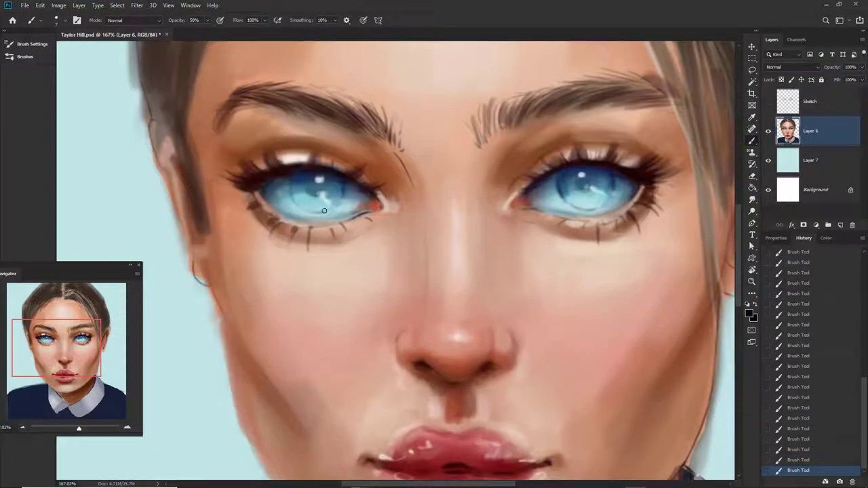
key(ctrl+z)
drag(325, 213, 313, 209)
Step: Sample light blue from the iris, choose a dark colour and fit the whole portrait in view
alt+click(318, 212)
scroll(356, 223, up, 2)
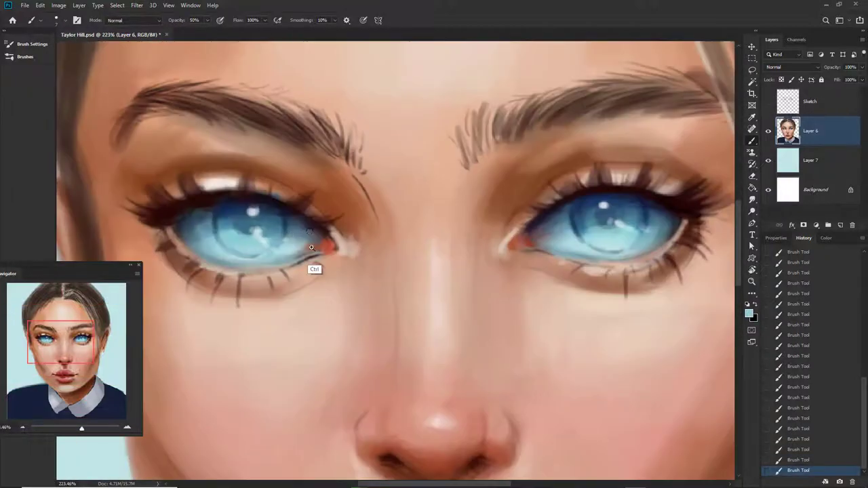
alt+click(315, 268)
click(748, 314)
key(Return)
key(ctrl+0)
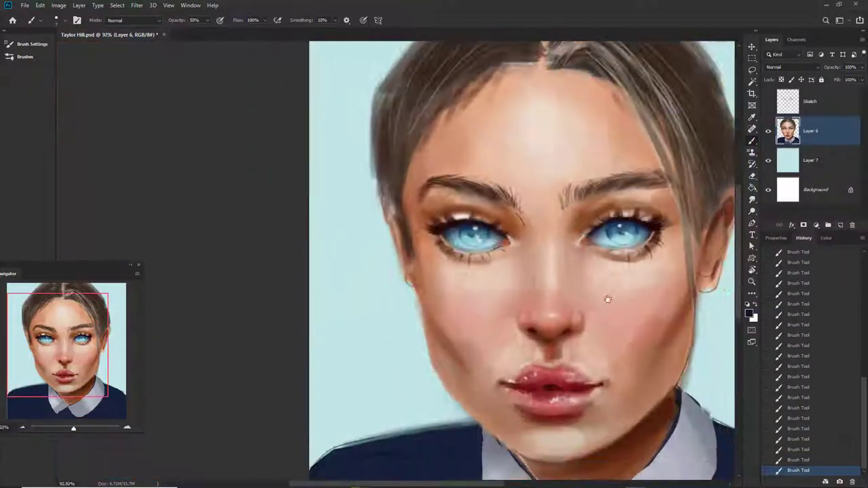
Step: Replace the last stroke with dark brown lashes at the right eye's outer corner
scroll(494, 247, up, 2)
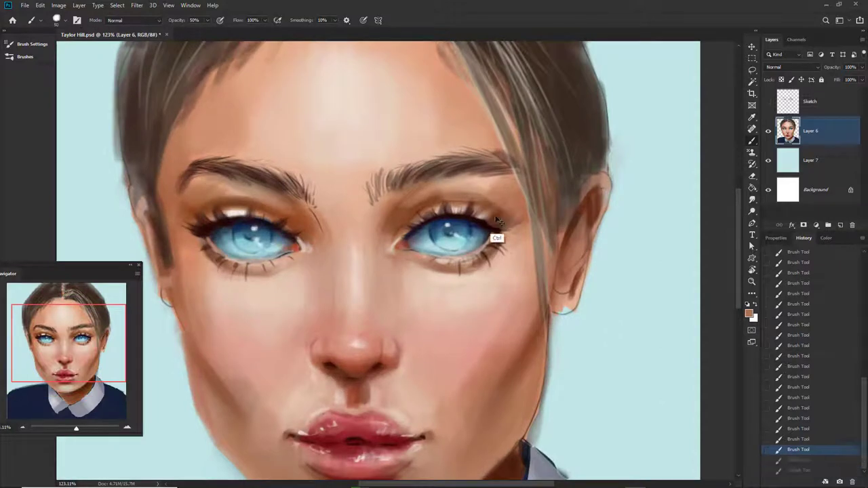
alt+click(494, 230)
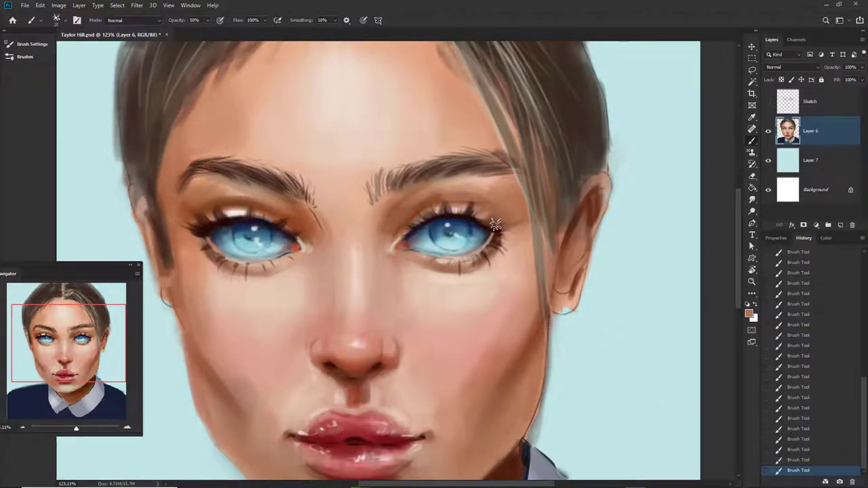
click(749, 313)
click(671, 230)
key(Return)
key(ctrl+z)
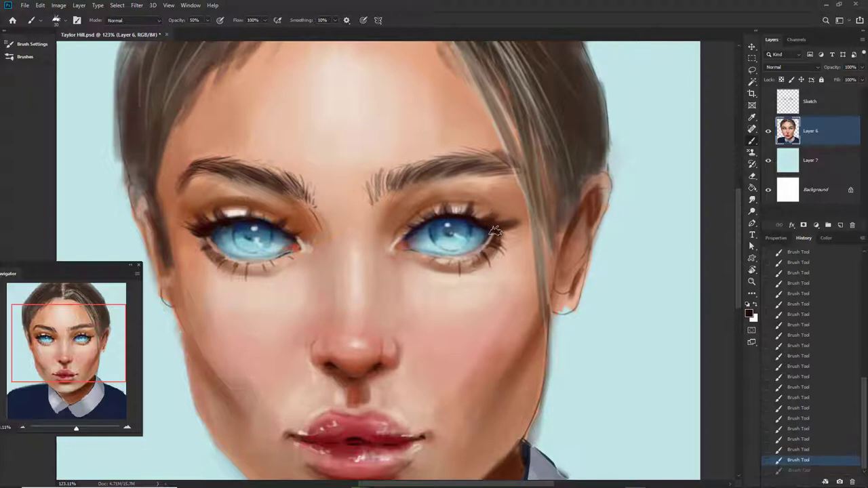
drag(495, 231, 505, 216)
Step: Sample bluish-grey tones from the eye and redo the undone brush strokes
scroll(501, 227, up, 1)
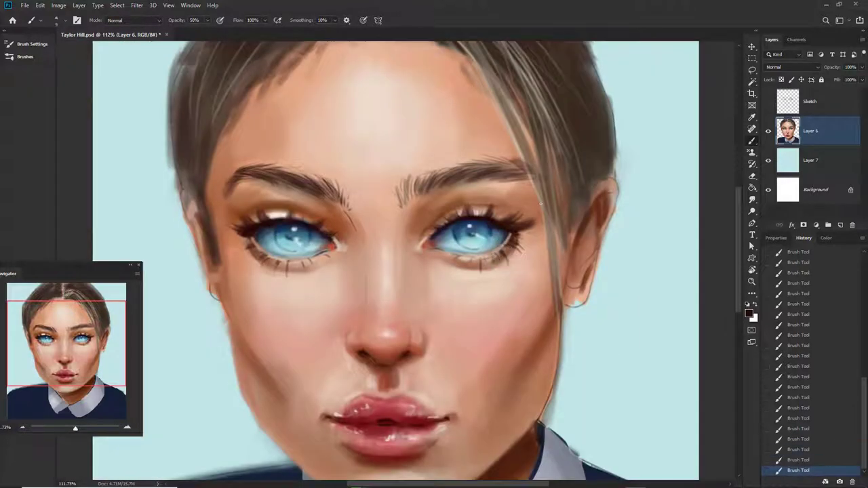
scroll(536, 224, up, 1)
scroll(546, 228, up, 1)
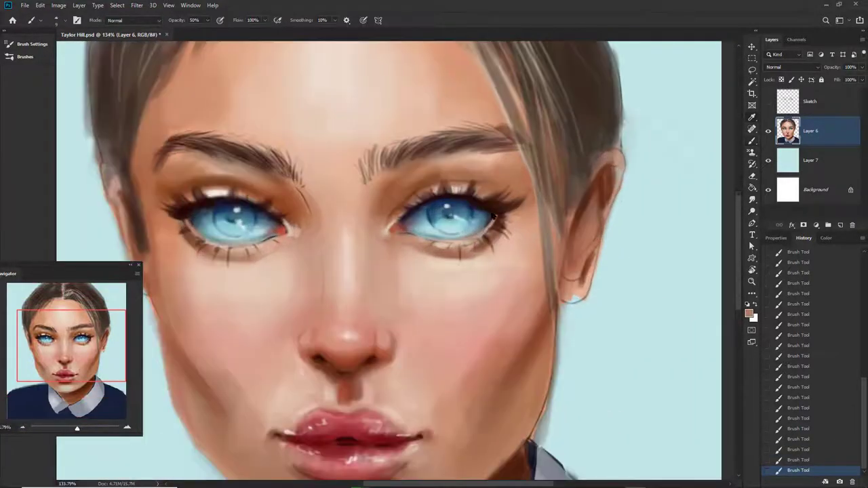
alt+click(485, 215)
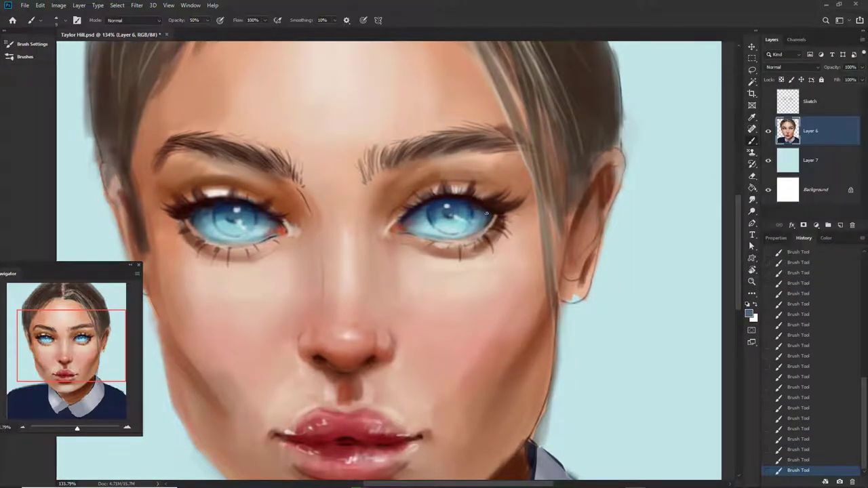
alt+click(491, 218)
scroll(474, 204, down, 2)
scroll(468, 210, up, 4)
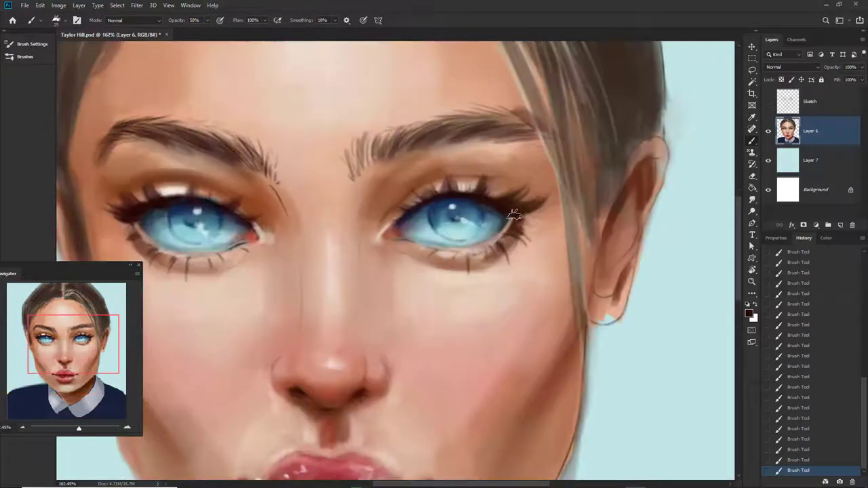
key(ctrl+z)
scroll(519, 237, down, 2)
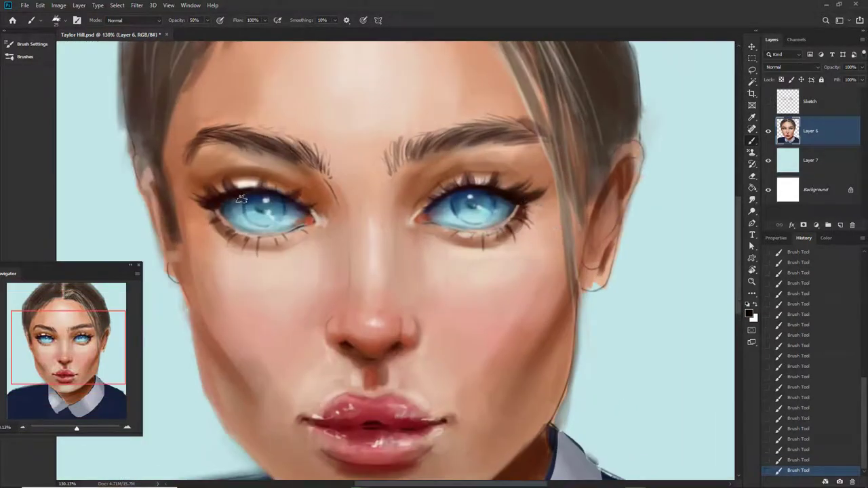
key(ctrl+shift+z)
key(ctrl+z)
key(ctrl+shift+z)
Step: Pick a pink and then a deeper red as the foreground painting colour
scroll(432, 198, down, 3)
scroll(416, 294, up, 3)
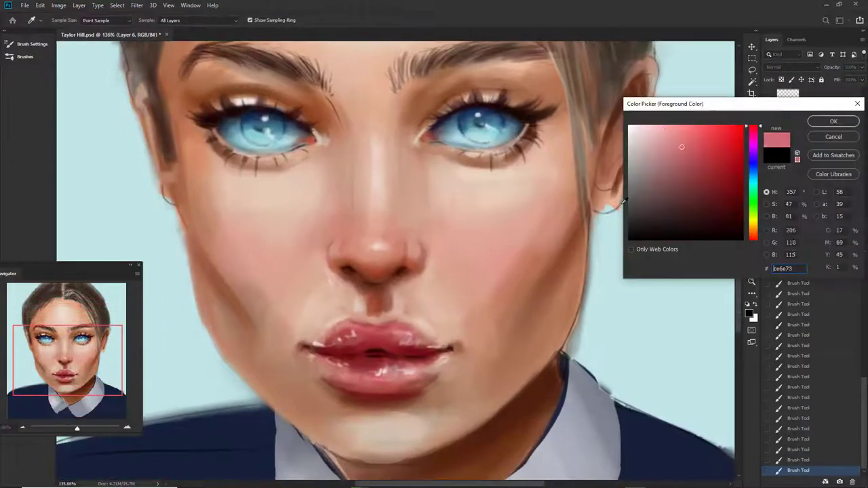
click(349, 378)
key(Return)
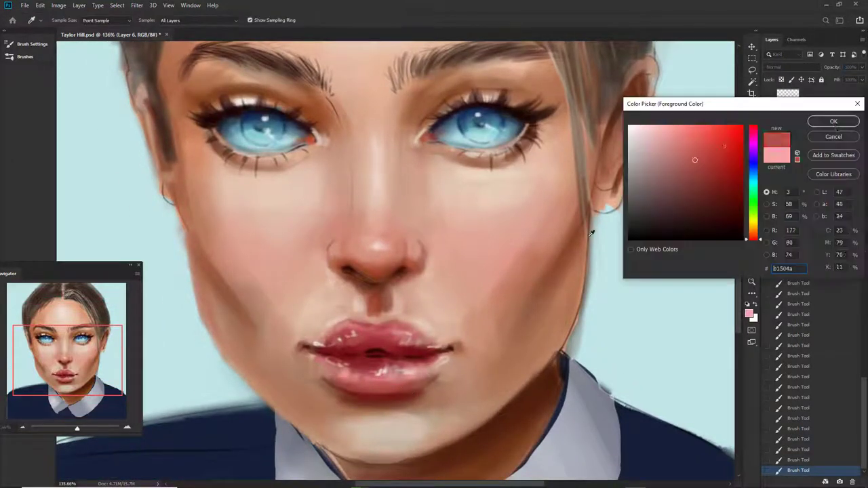
click(721, 137)
key(Return)
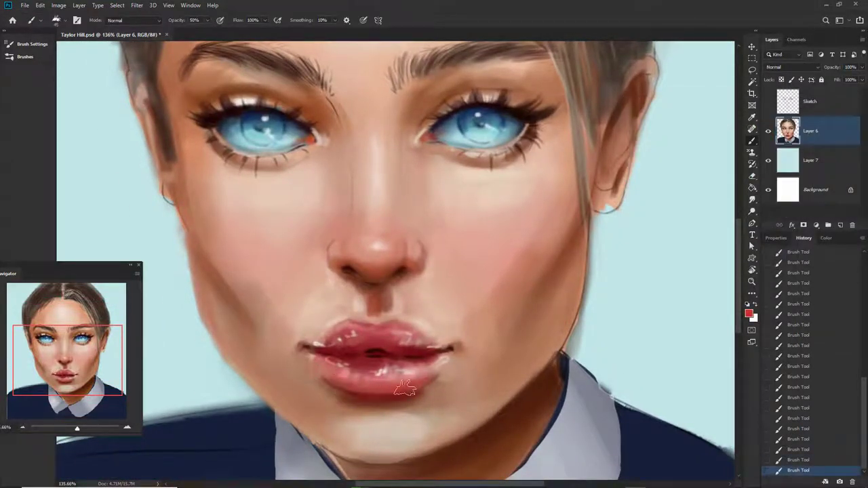
Step: Scroll the view to review the warm touches on lips, nose, cheeks and eye corners
scroll(436, 411, down, 3)
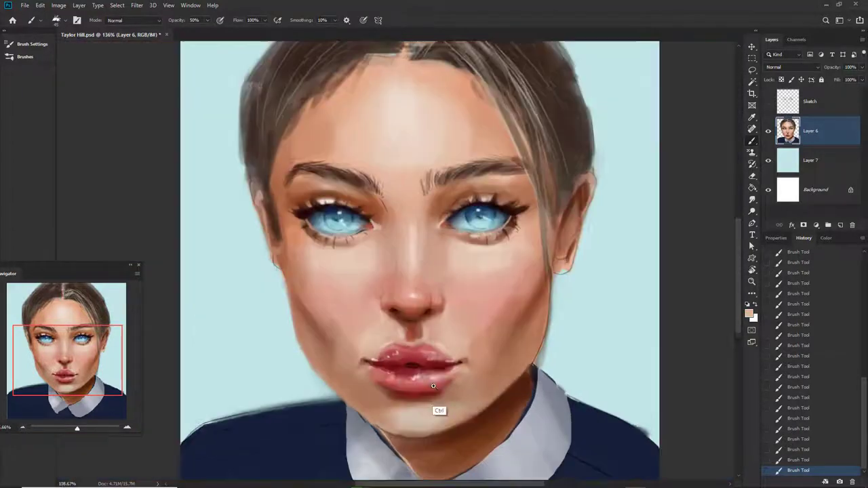
scroll(452, 310, up, 3)
scroll(381, 275, down, 1)
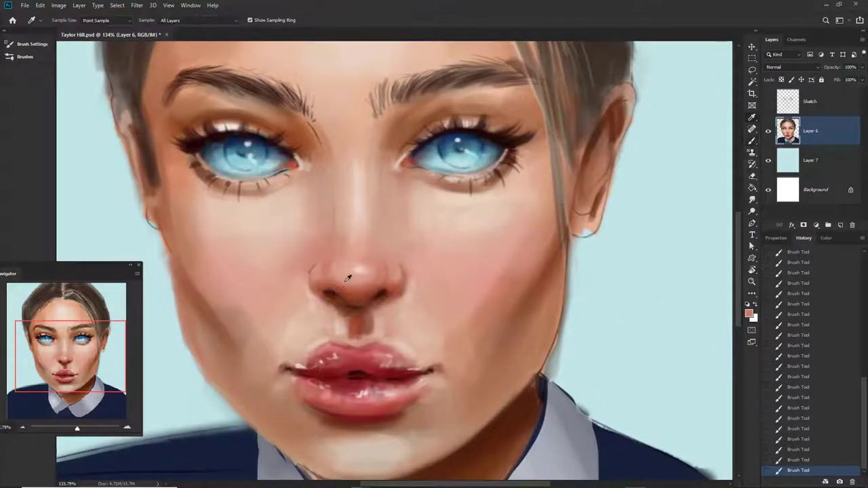
scroll(344, 287, up, 2)
scroll(327, 273, up, 1)
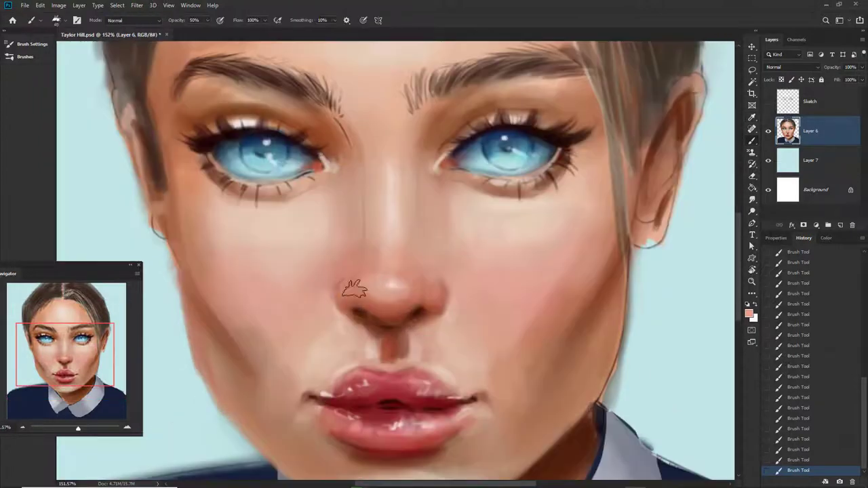
scroll(389, 314, down, 1)
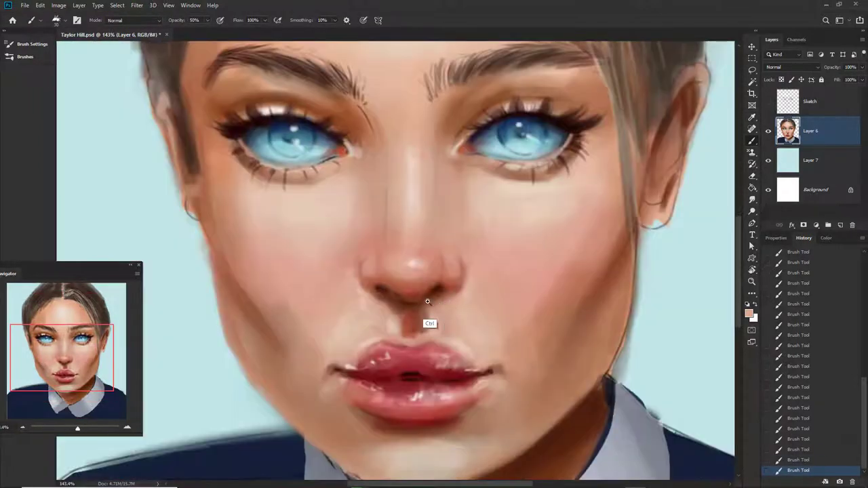
scroll(416, 285, down, 2)
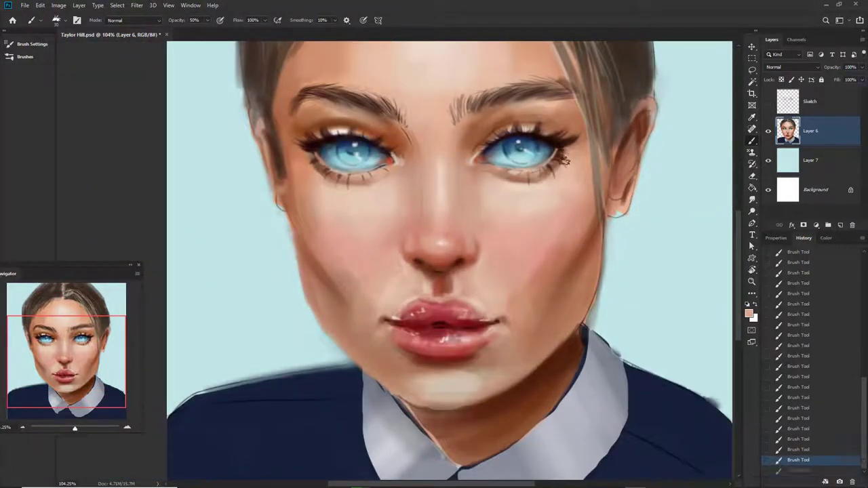
scroll(514, 248, up, 1)
scroll(395, 212, up, 2)
scroll(395, 213, down, 5)
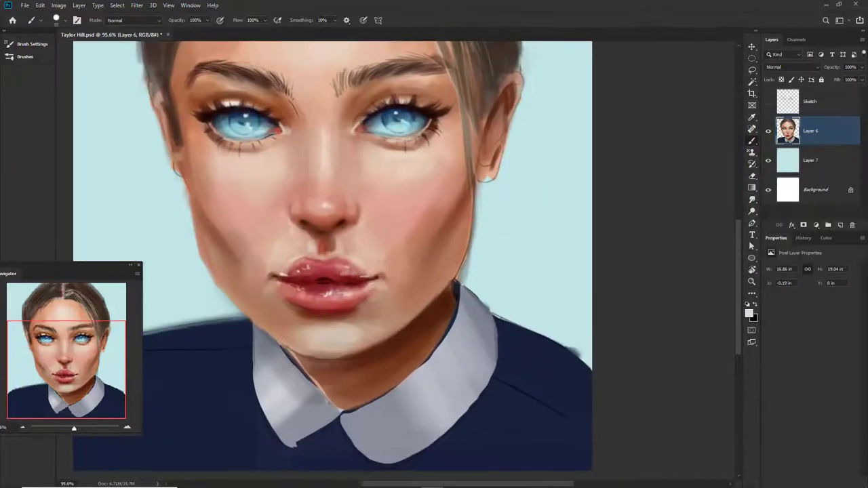
Step: Paint white pattern lines beside the collar, across the sweater and along the left shoulder
drag(501, 338, 574, 376)
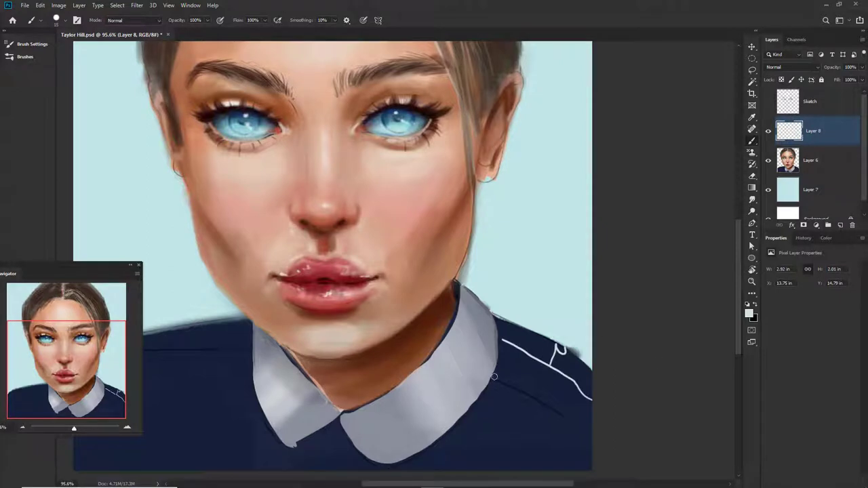
drag(493, 376, 562, 419)
drag(520, 447, 508, 472)
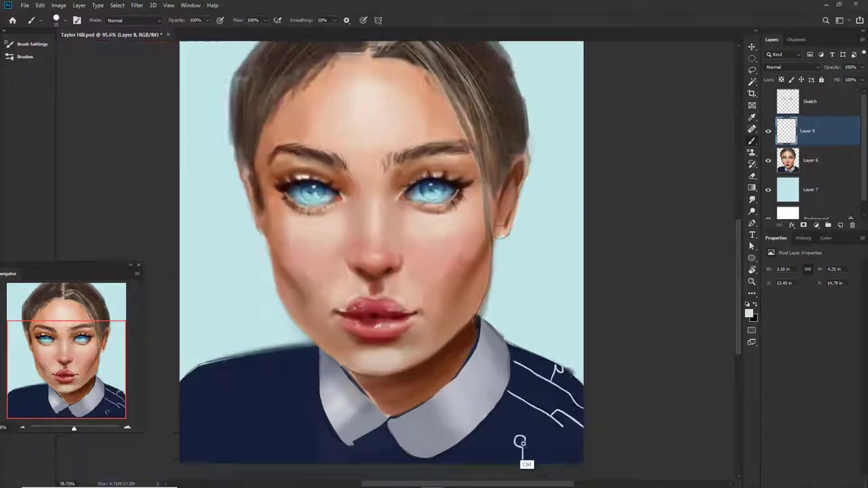
scroll(519, 441, down, 2)
scroll(528, 403, up, 2)
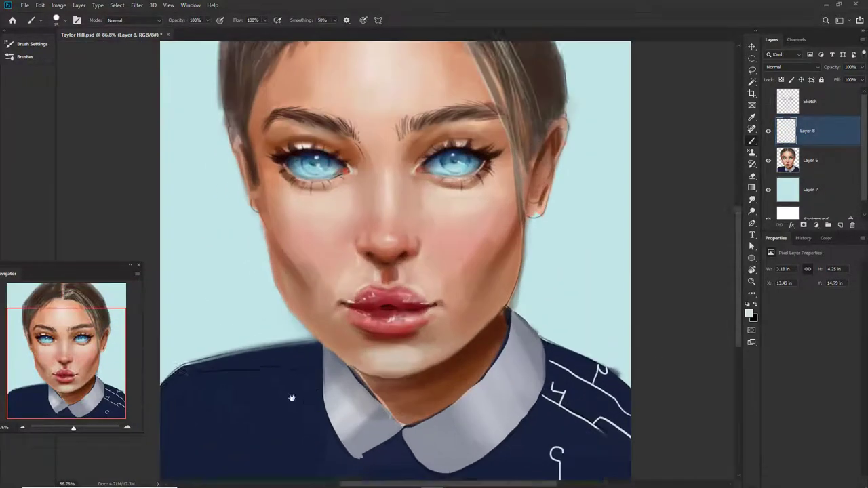
drag(238, 355, 385, 369)
scroll(396, 334, down, 2)
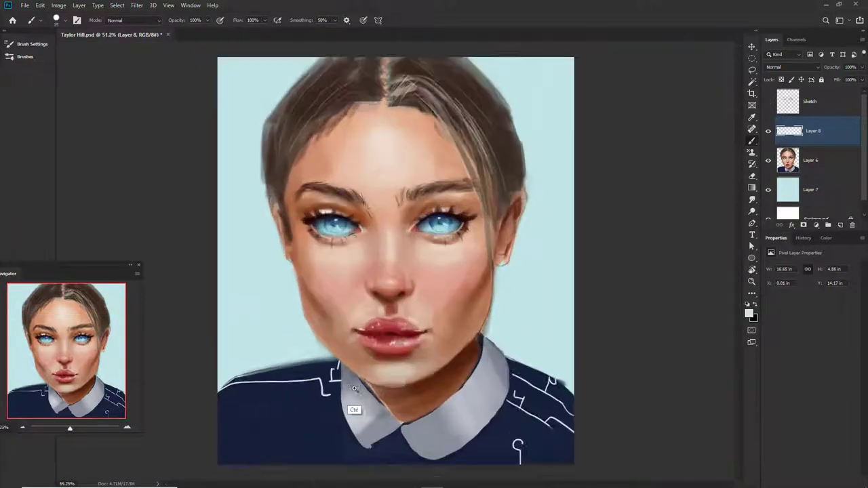
drag(207, 430, 234, 429)
scroll(309, 454, up, 2)
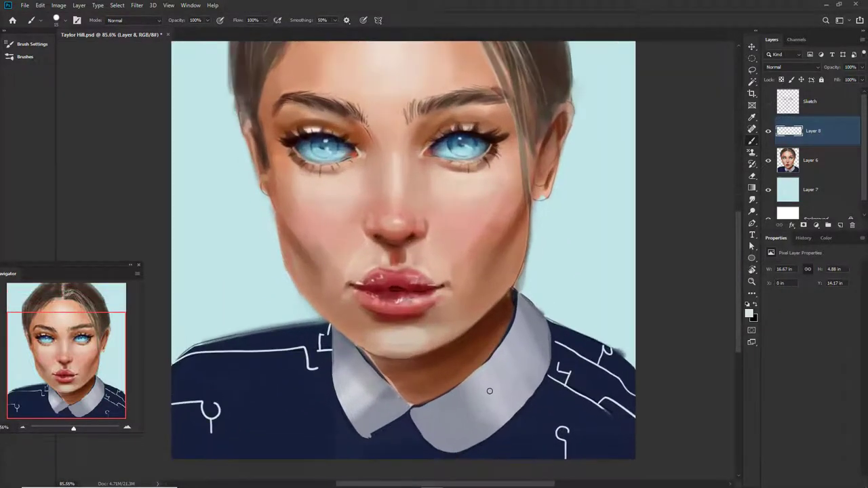
Step: Brush a soft light-blue glow at 10% opacity over the collar and left-shoulder lines
key(1)
key(bracketright)
key(bracketright)
key(bracketright)
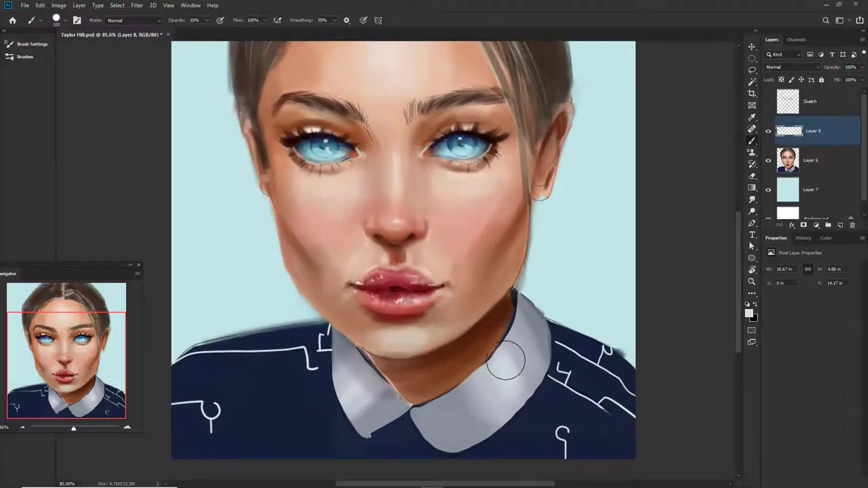
scroll(515, 381, up, 1)
key(bracketleft)
key(bracketleft)
key(Return)
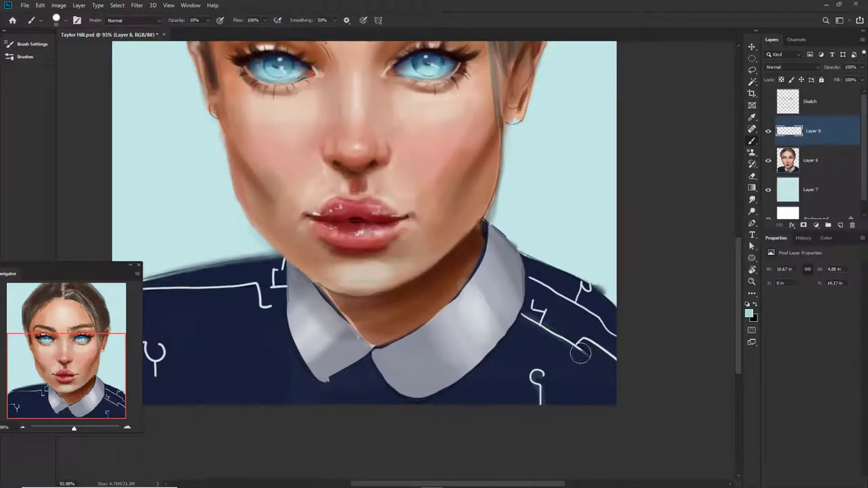
drag(543, 288, 606, 327)
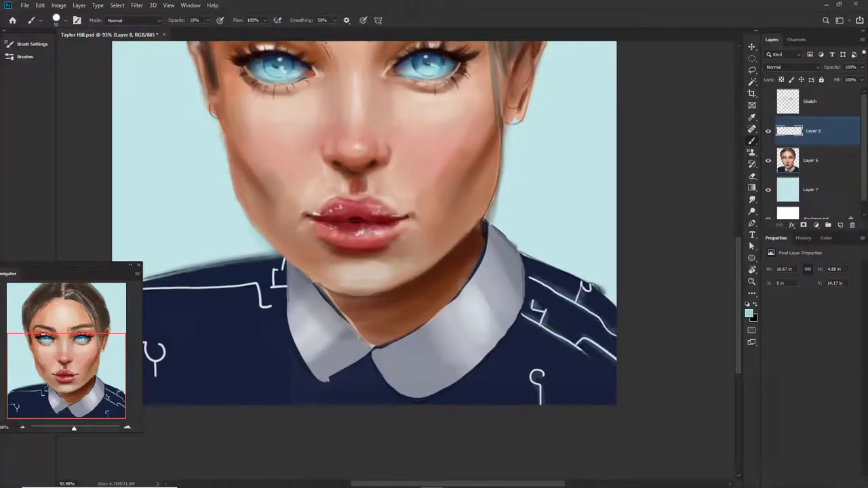
scroll(584, 288, down, 2)
scroll(387, 411, up, 1)
drag(285, 365, 299, 395)
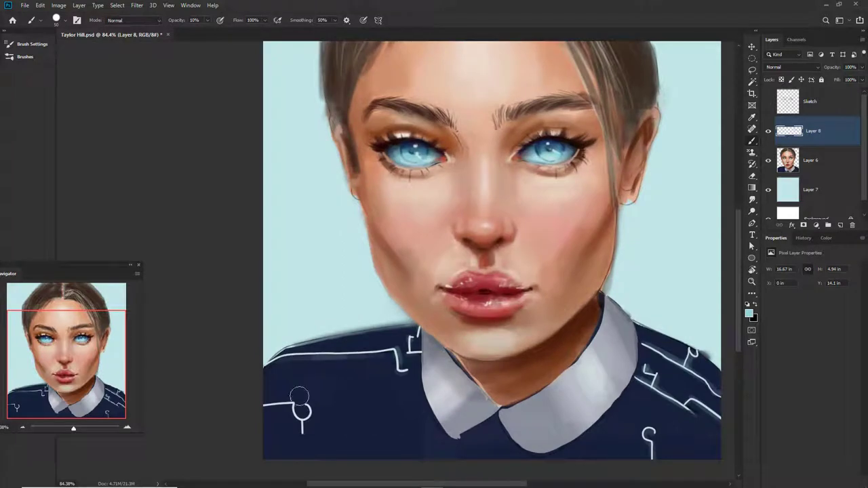
scroll(548, 413, down, 2)
scroll(519, 377, up, 3)
key(e)
scroll(520, 377, down, 3)
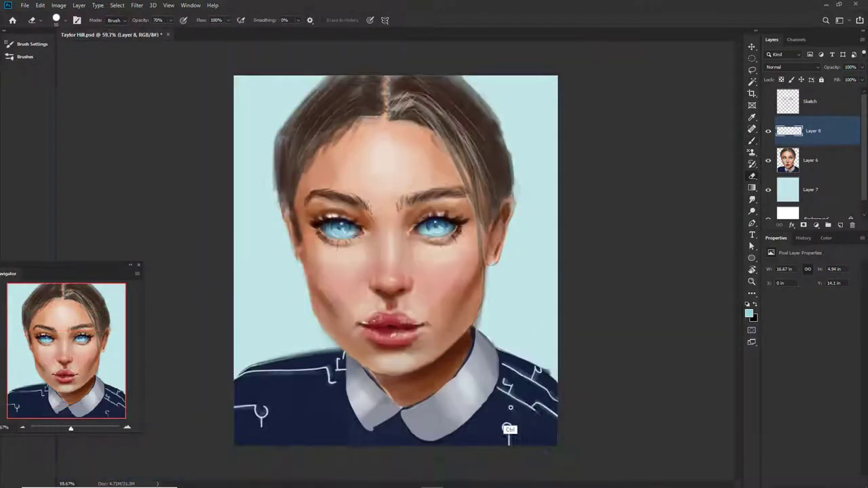
scroll(457, 239, up, 3)
Step: Lasso the lower parts of both irises, sample an eye colour, then clear the selection
key(l)
drag(494, 216, 410, 229)
drag(224, 244, 262, 248)
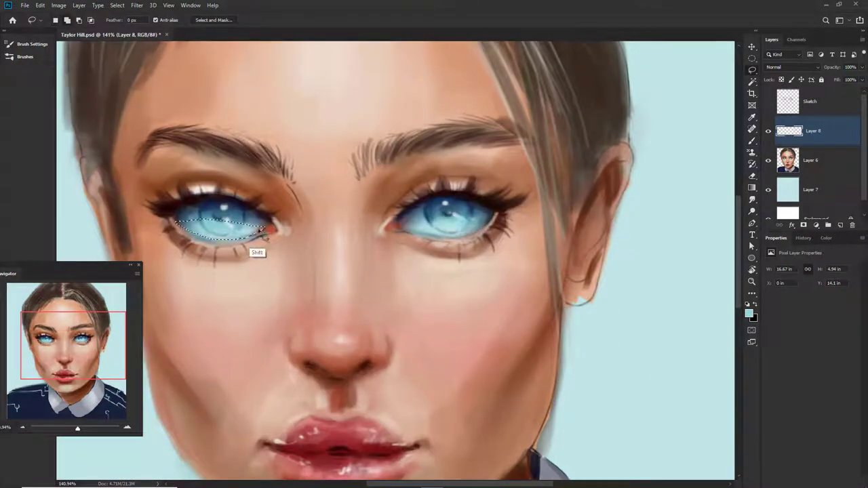
mouse_move(407, 224)
mouse_down()
mouse_move(471, 248)
mouse_move(488, 238)
mouse_up()
key(i)
key(Return)
key(b)
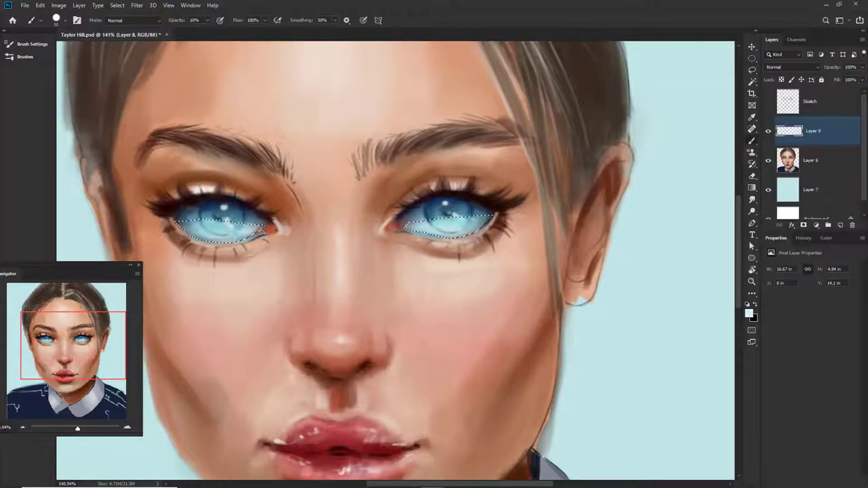
key(ctrl+d)
Step: Raise brush opacity to 70% and choose near-black navy #020621 in the Color Picker
scroll(458, 245, down, 2)
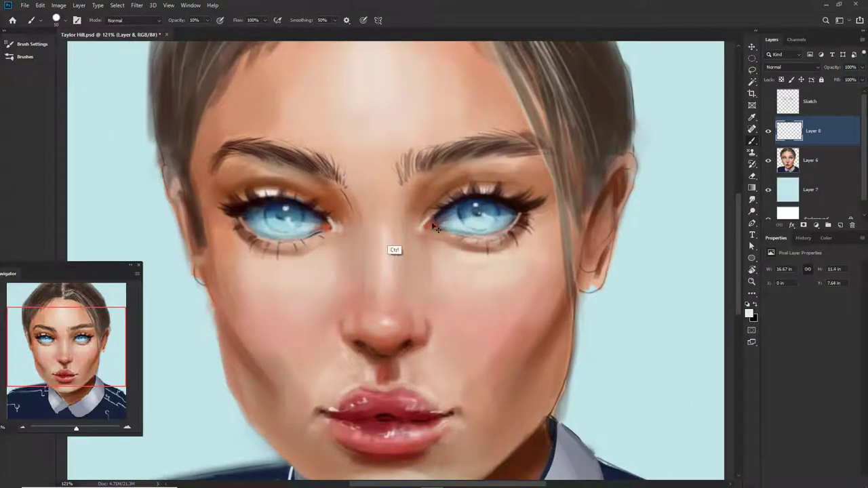
key(e)
key(b)
scroll(271, 230, down, 5)
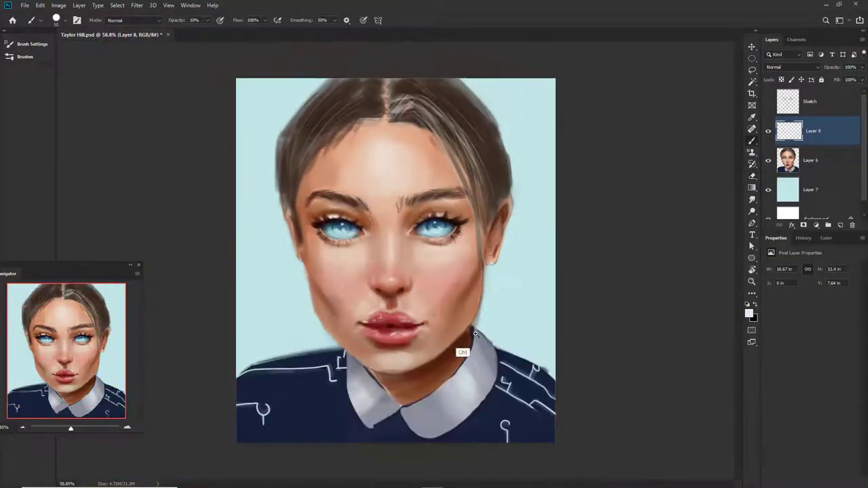
scroll(469, 205, up, 6)
key(7)
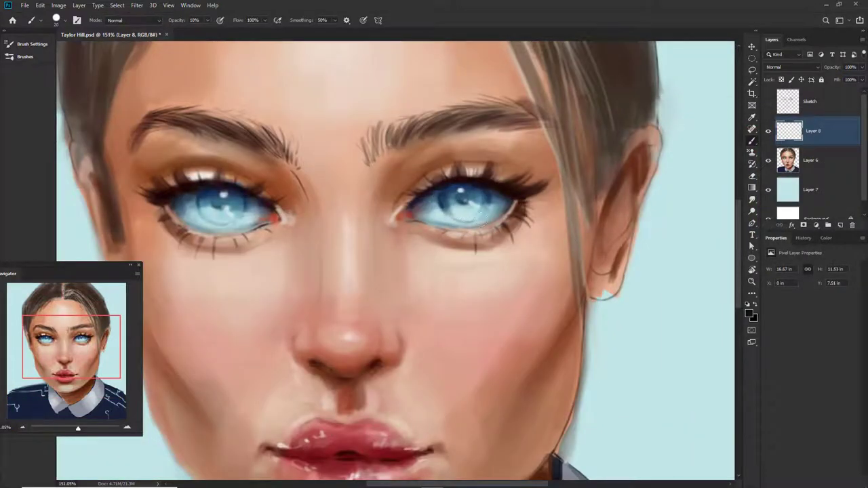
key(Return)
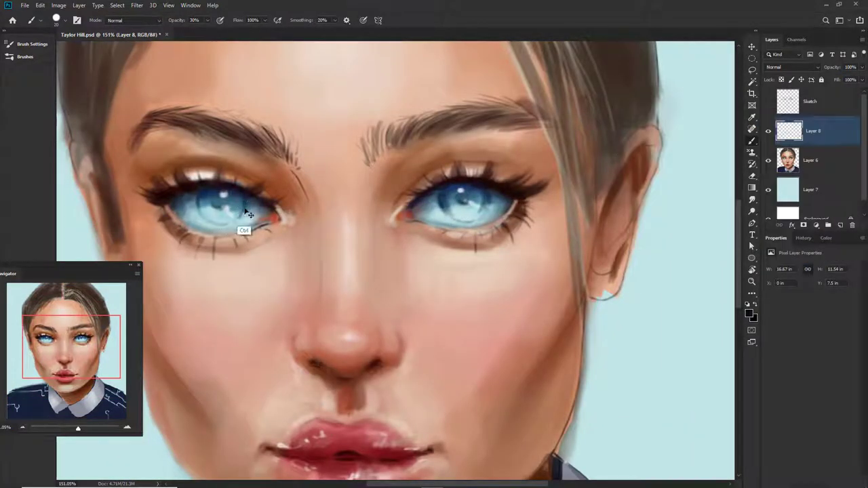
scroll(217, 221, down, 2)
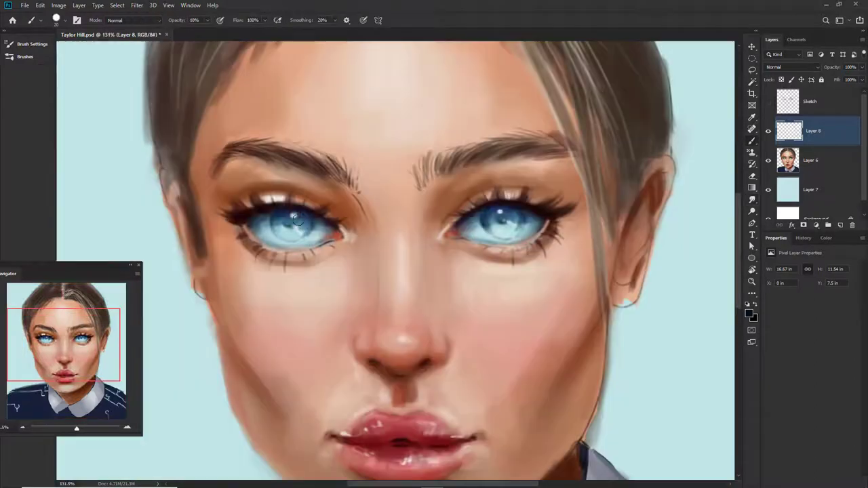
scroll(319, 221, down, 1)
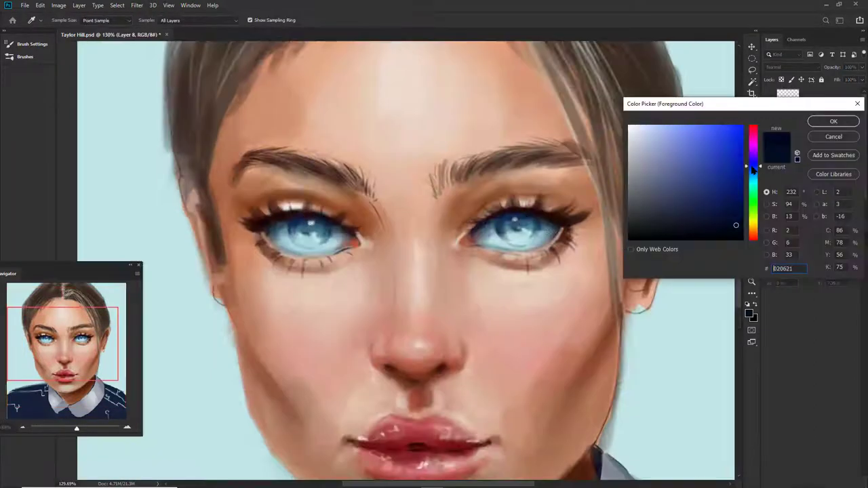
Step: Set a light blue foreground colour for painting the iris highlights
key(Return)
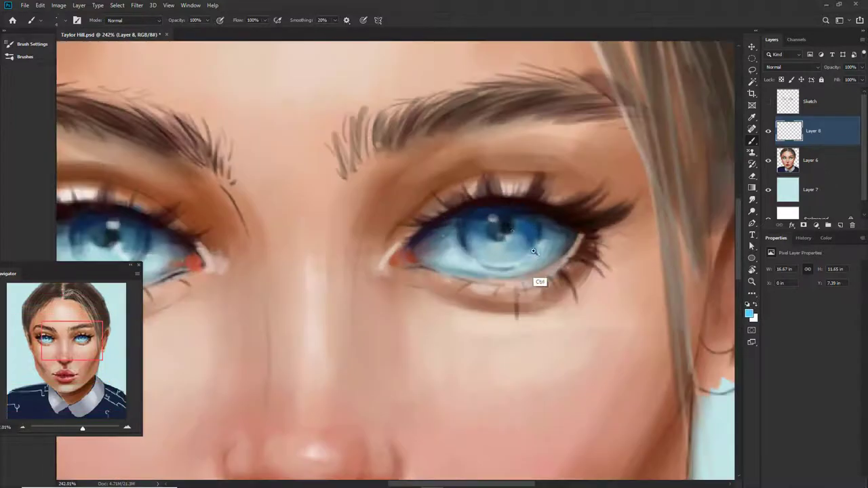
key(Return)
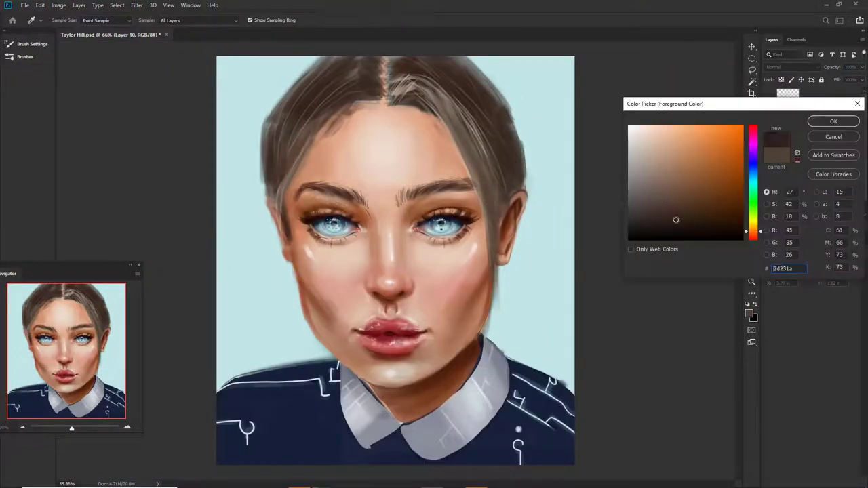
Step: Darken the hair's right temple edge, left side and top part with dark strokes
drag(517, 194, 500, 168)
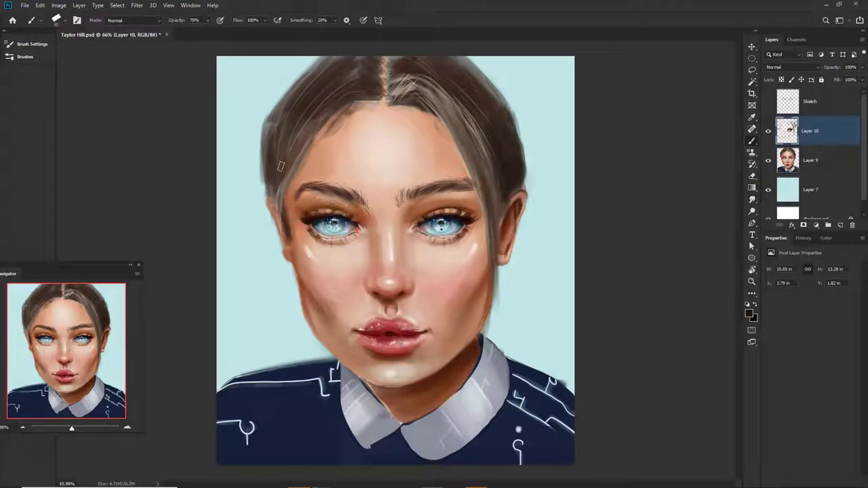
mouse_move(280, 166)
mouse_down()
mouse_move(272, 193)
mouse_move(296, 142)
mouse_up()
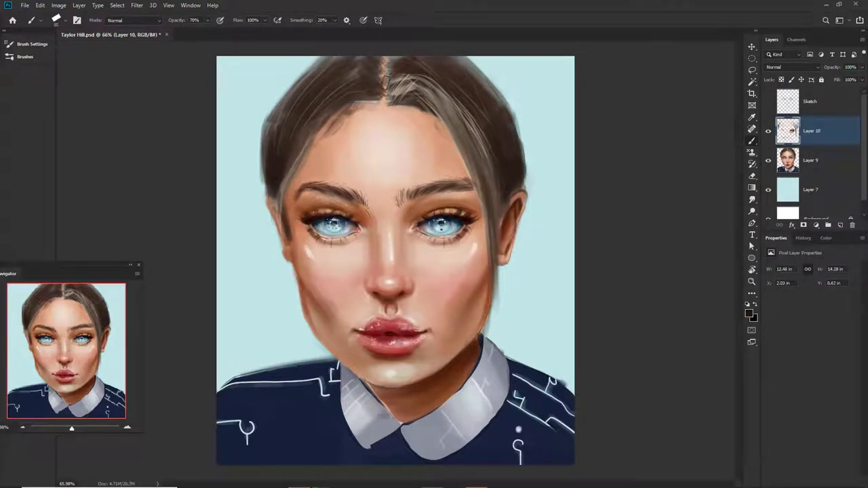
drag(384, 80, 401, 47)
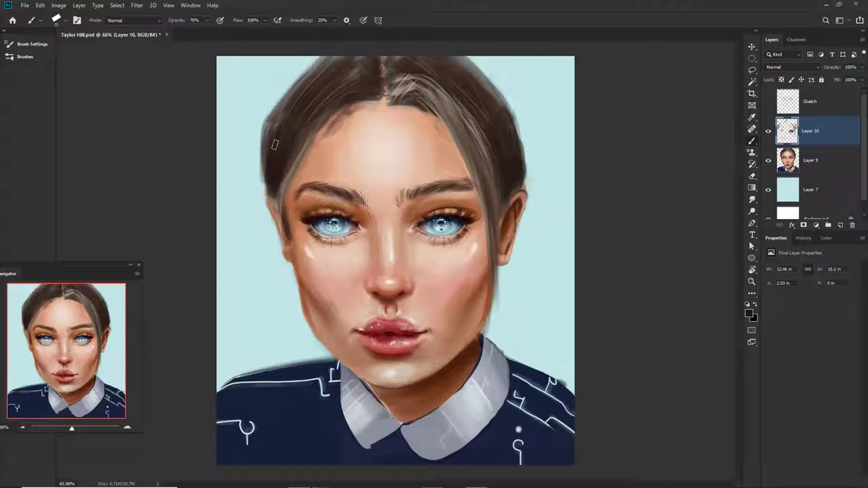
Step: Using sampled and light grey colours, paint light strands into the hair right of the part
click(748, 313)
click(645, 141)
key(Return)
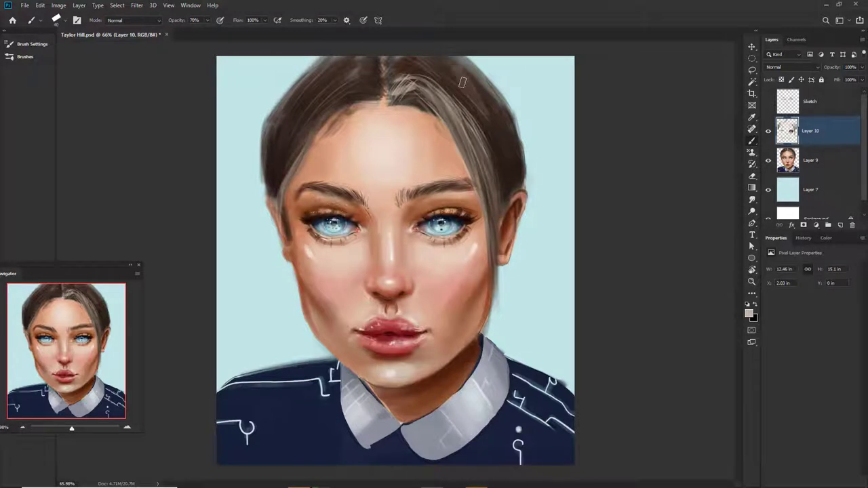
alt+click(360, 84)
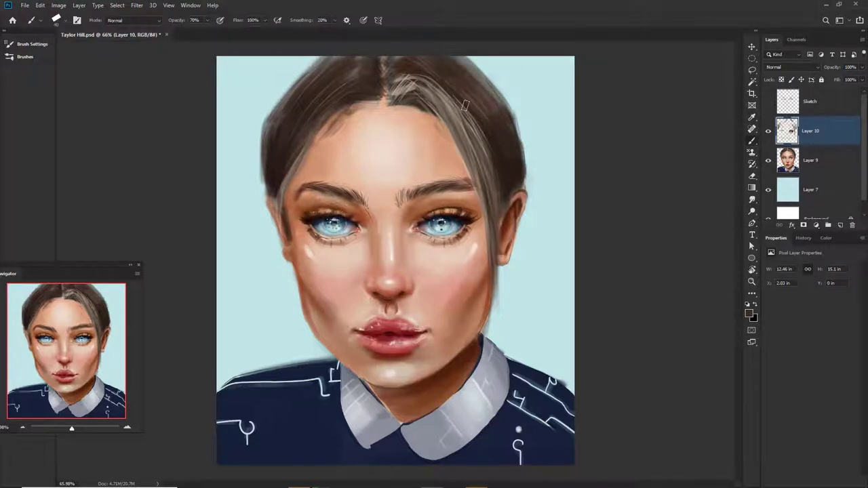
click(748, 313)
key(Escape)
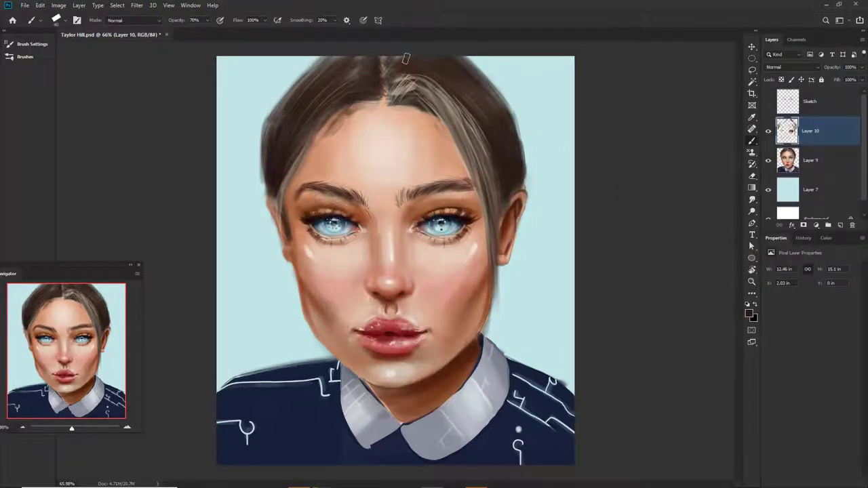
scroll(374, 138, down, 1)
scroll(362, 75, up, 2)
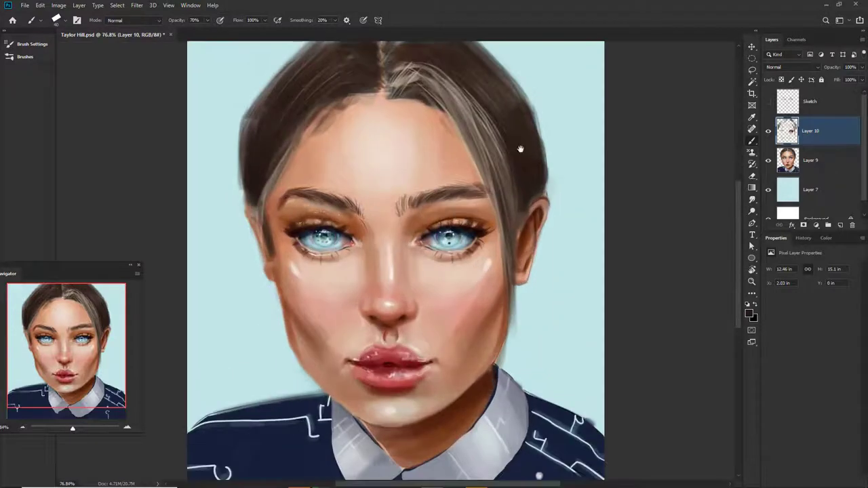
key(Return)
key(b)
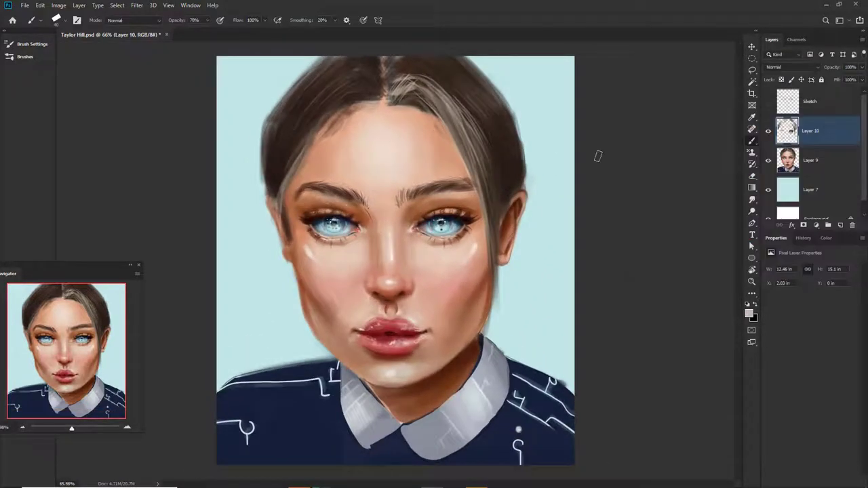
drag(447, 124, 474, 176)
mouse_move(444, 95)
mouse_down()
mouse_move(481, 190)
mouse_move(461, 163)
mouse_up()
scroll(396, 271, up, 1)
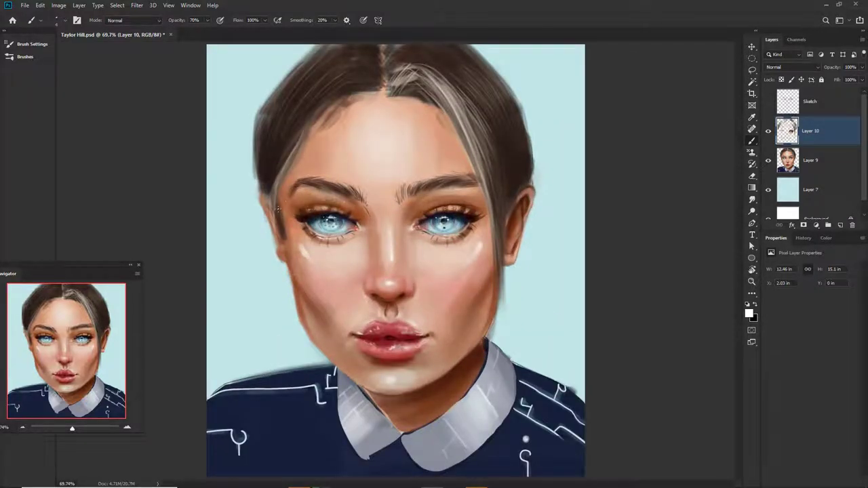
Step: Darken the grey strands, then clean the right hair edge with the light blue background colour
key(x)
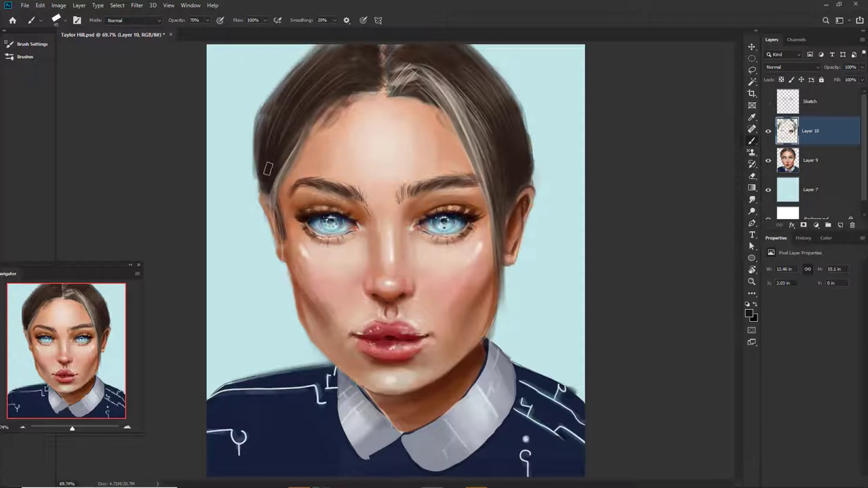
drag(421, 67, 475, 139)
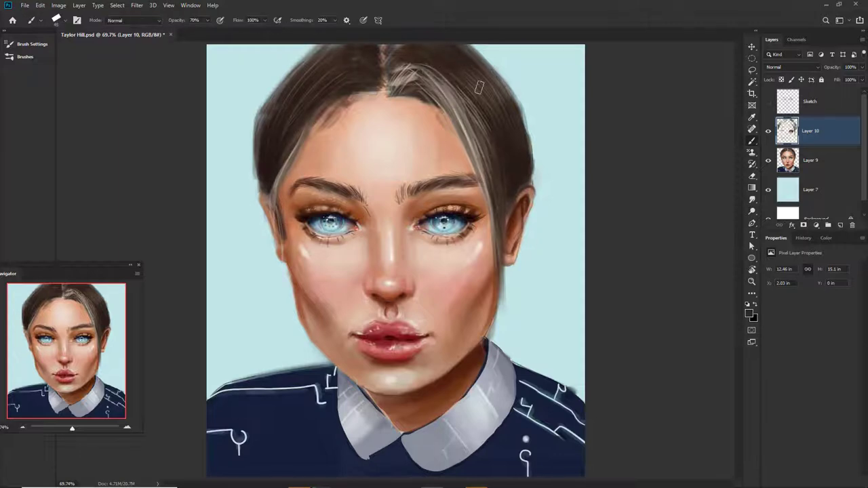
alt+click(524, 192)
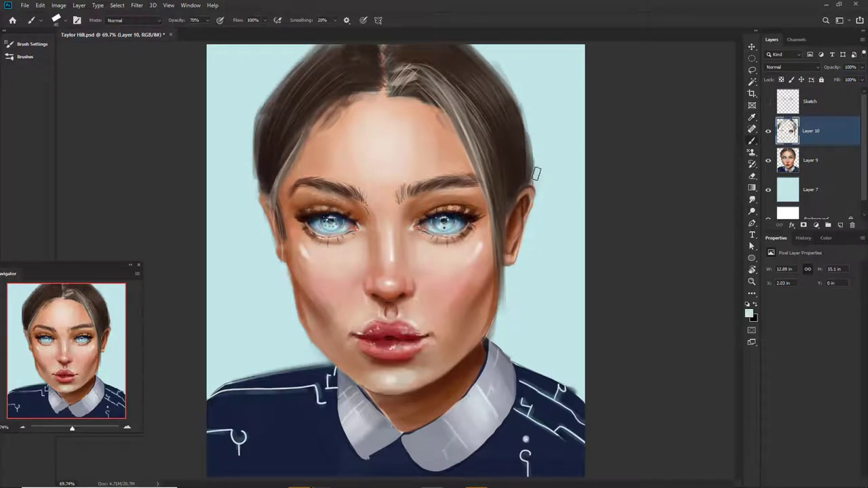
drag(532, 170, 529, 126)
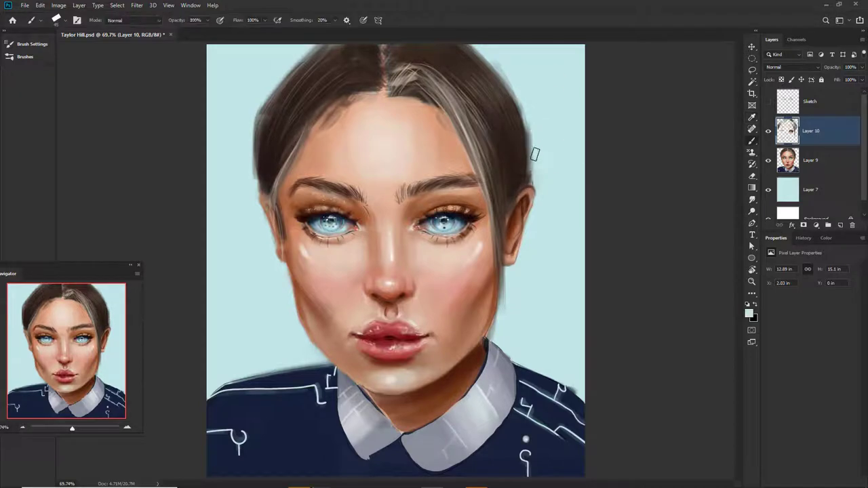
scroll(529, 163, up, 1)
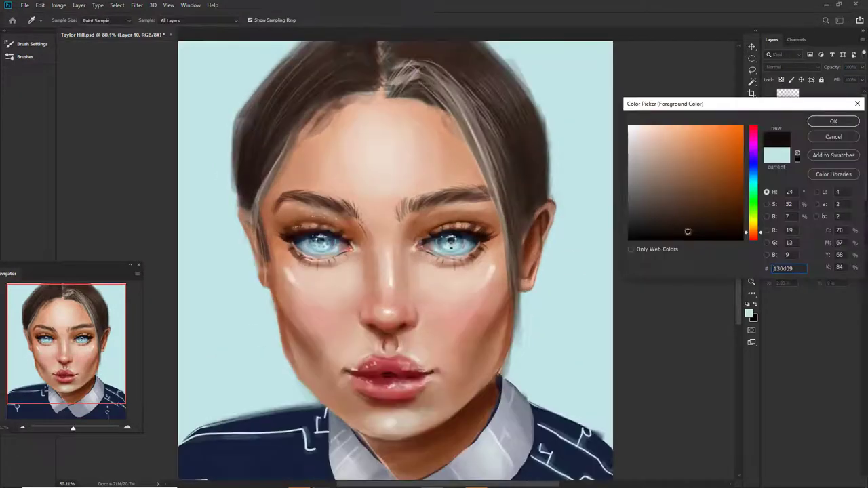
Step: Darken the hair edge beside the right ear with dark brown 130d09
key(Return)
drag(545, 184, 542, 147)
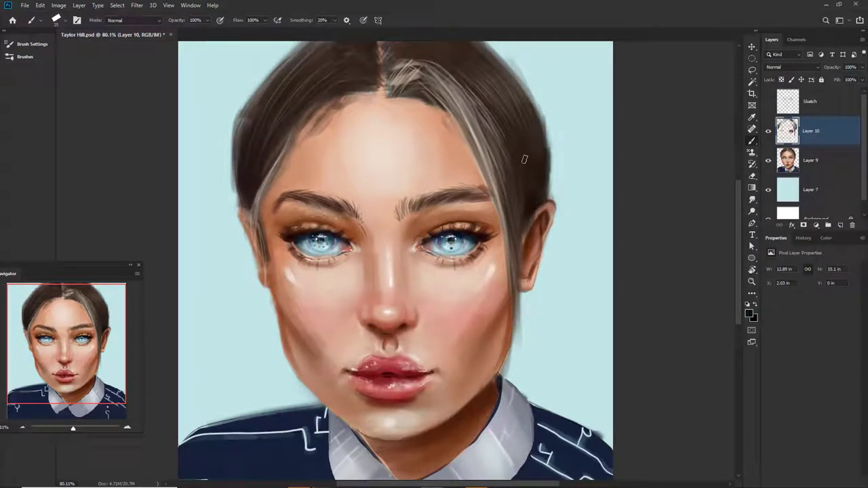
drag(522, 115, 558, 157)
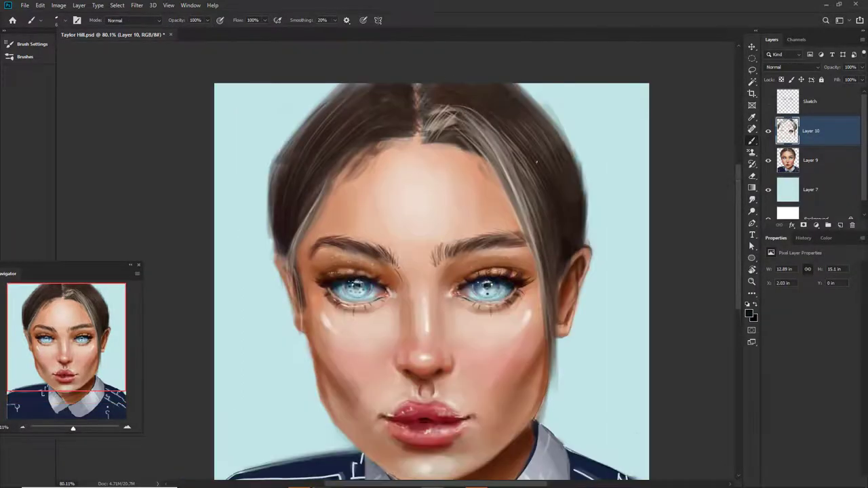
scroll(535, 161, down, 3)
scroll(525, 109, up, 2)
Step: Merge Layer 9 down into Layer 10 and return to the Brush
key(ctrl+e)
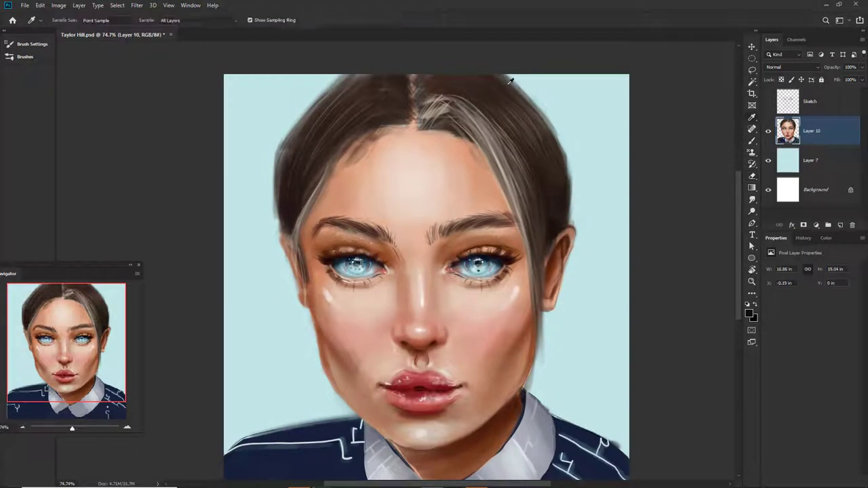
key(b)
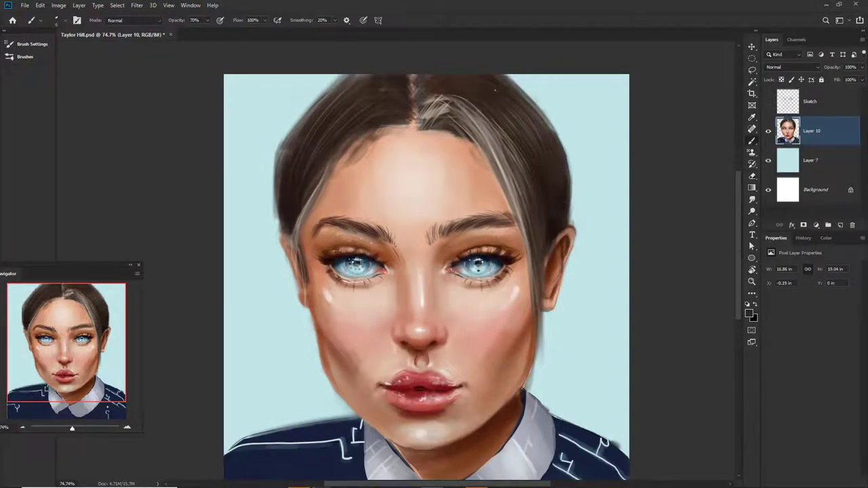
scroll(330, 117, down, 2)
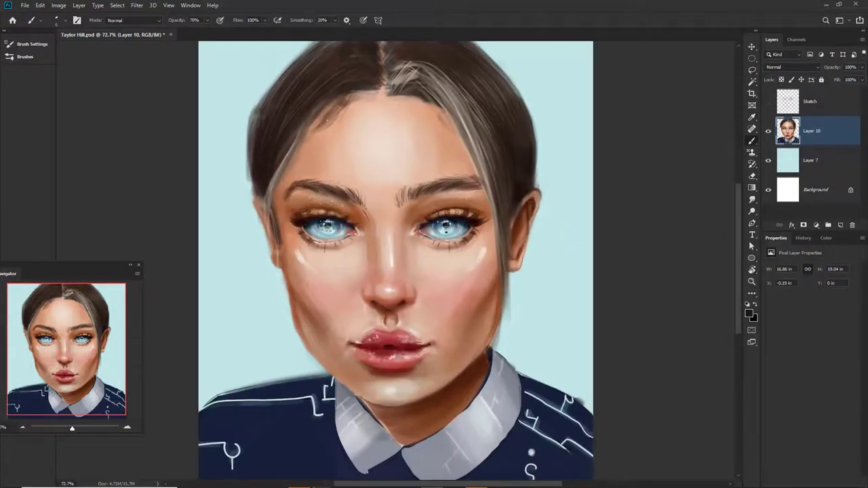
scroll(426, 120, down, 3)
scroll(407, 136, up, 3)
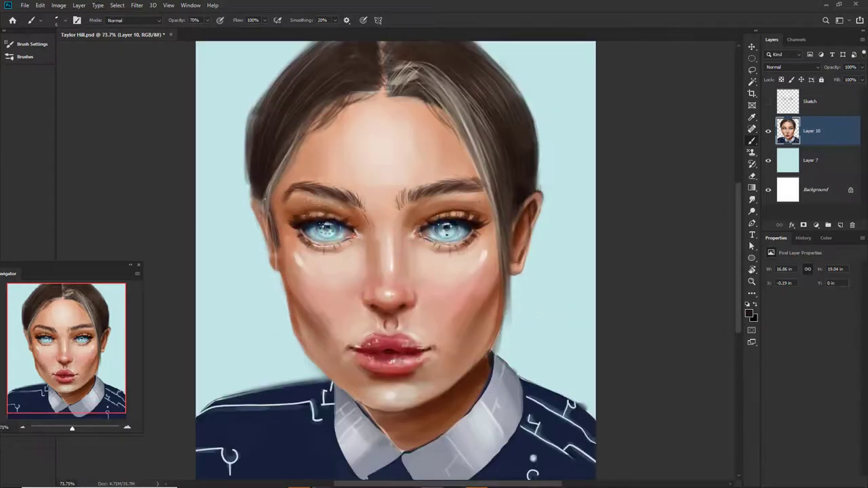
scroll(407, 258, down, 2)
scroll(407, 257, up, 4)
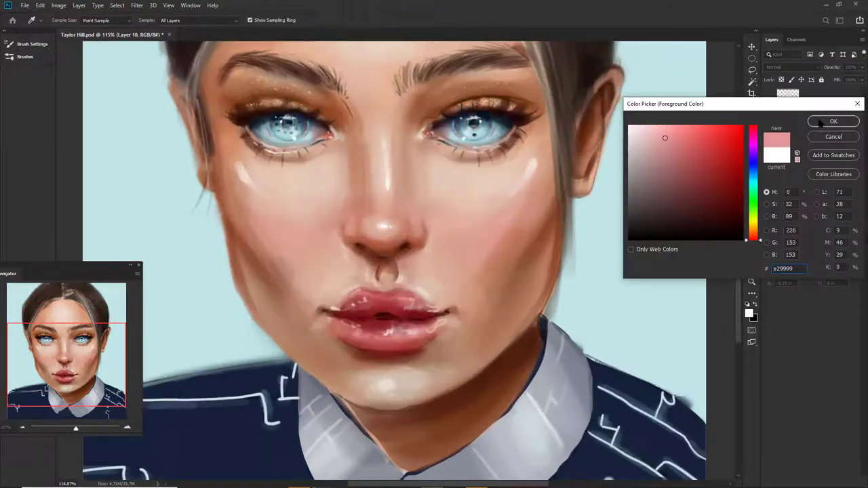
Step: Pick pink for the lips, then sample the nose shadow and a lighter tan skin tone
click(834, 121)
key(b)
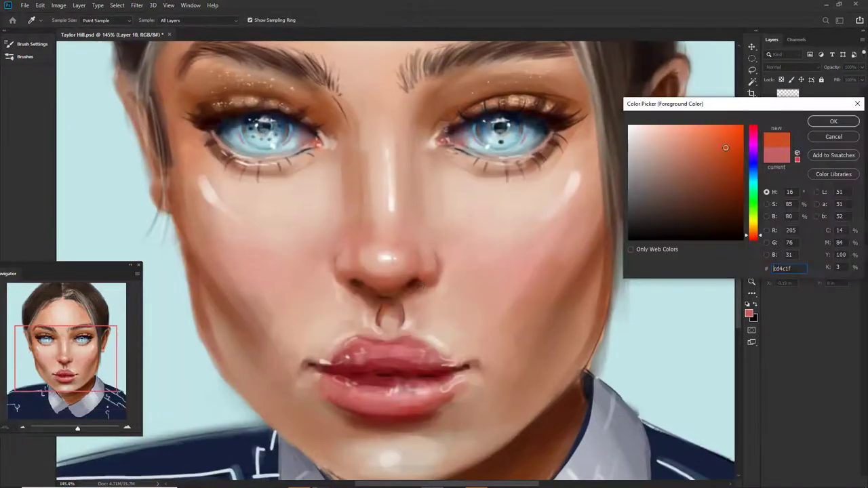
alt+click(411, 286)
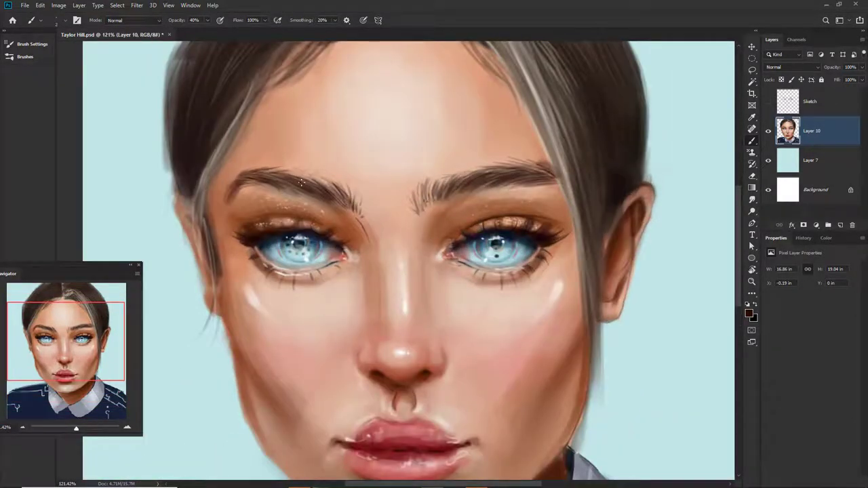
alt+click(248, 178)
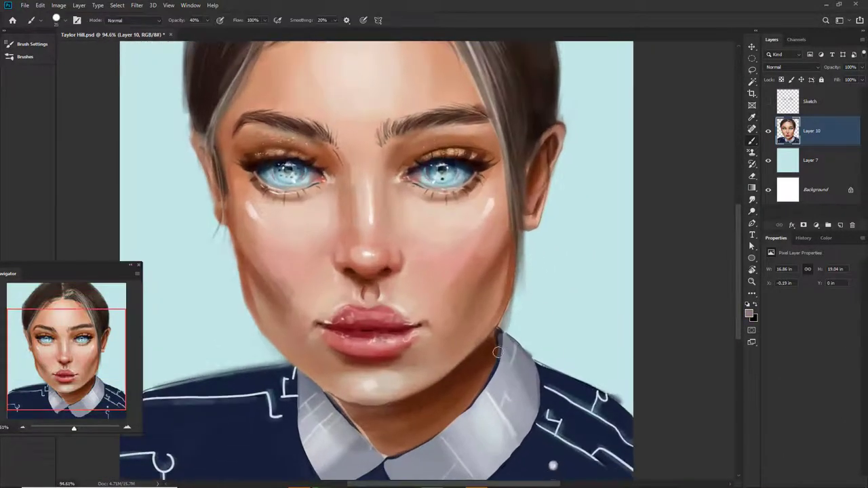
Step: Paint skin over the collar edge, a 70% shadow under it, and a light hair strand
drag(497, 352, 497, 370)
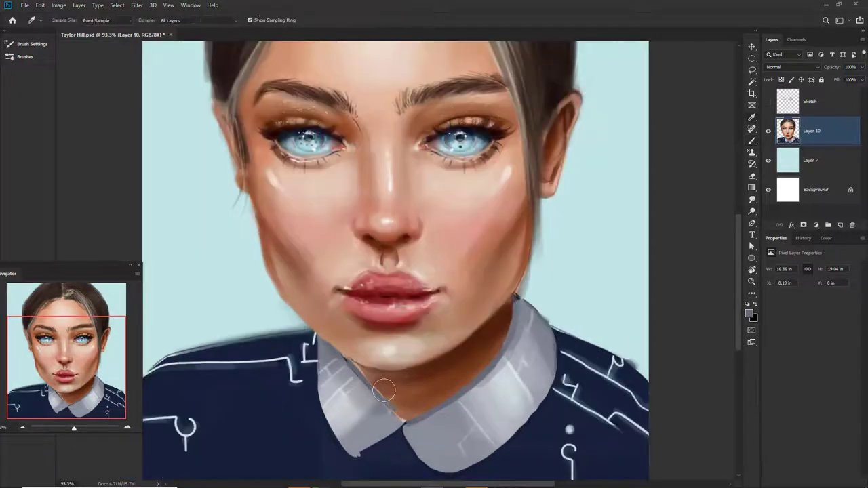
key(ctrl)
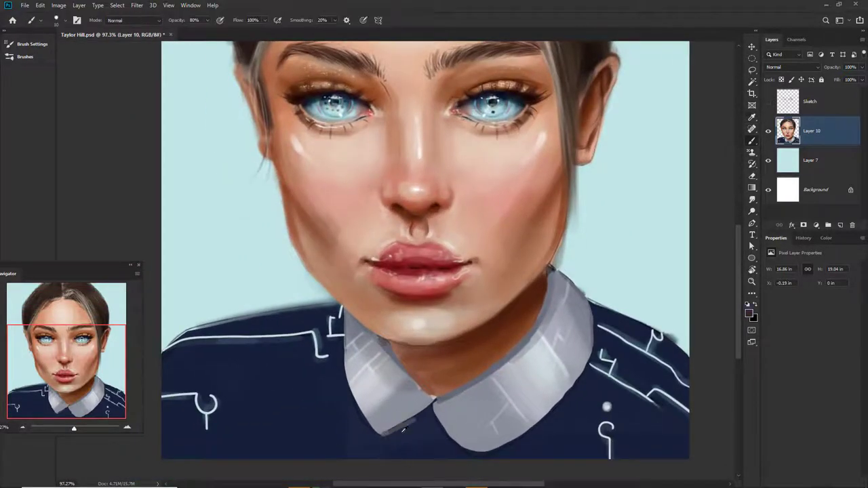
key(7)
mouse_move(387, 432)
mouse_down()
mouse_move(431, 411)
mouse_move(486, 448)
mouse_up()
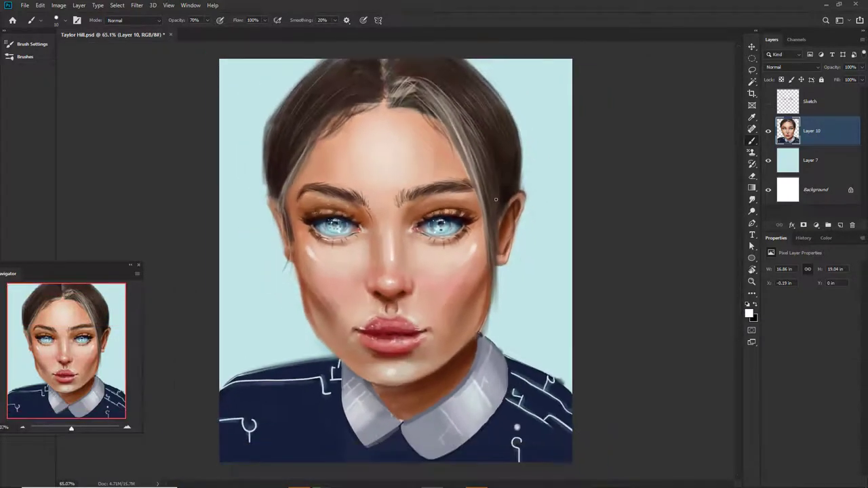
key(0)
drag(423, 116, 485, 219)
drag(445, 92, 458, 138)
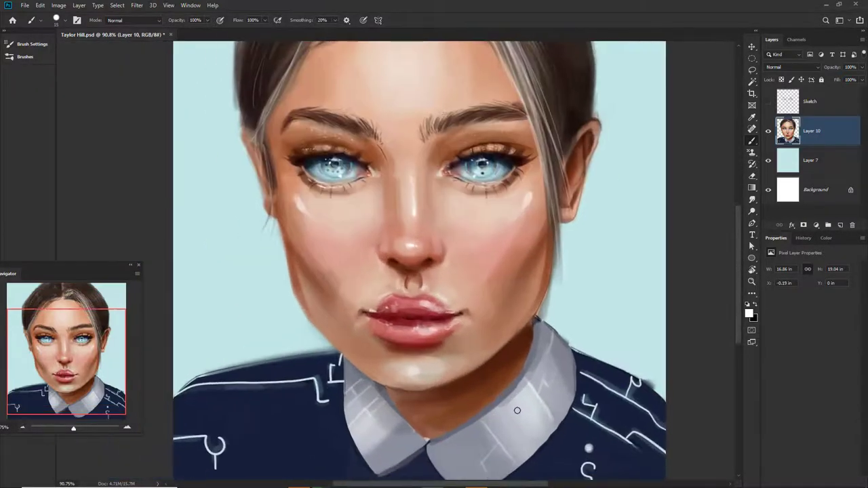
Step: Paint fine light pattern lines across the collar with a smaller brush
drag(521, 426, 532, 376)
key([)
key([)
key([)
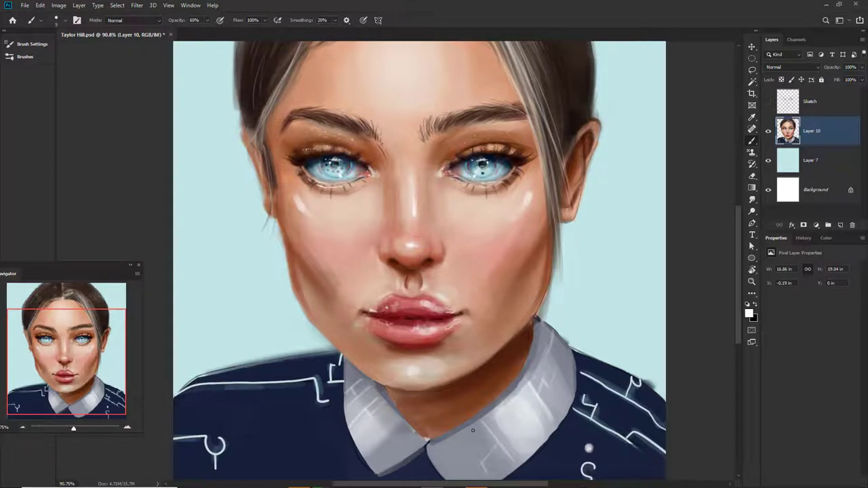
drag(459, 440, 512, 405)
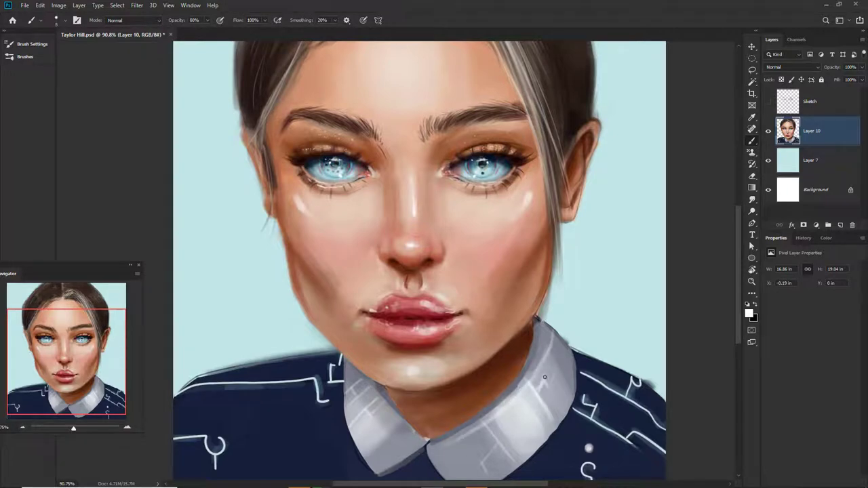
drag(573, 374, 574, 396)
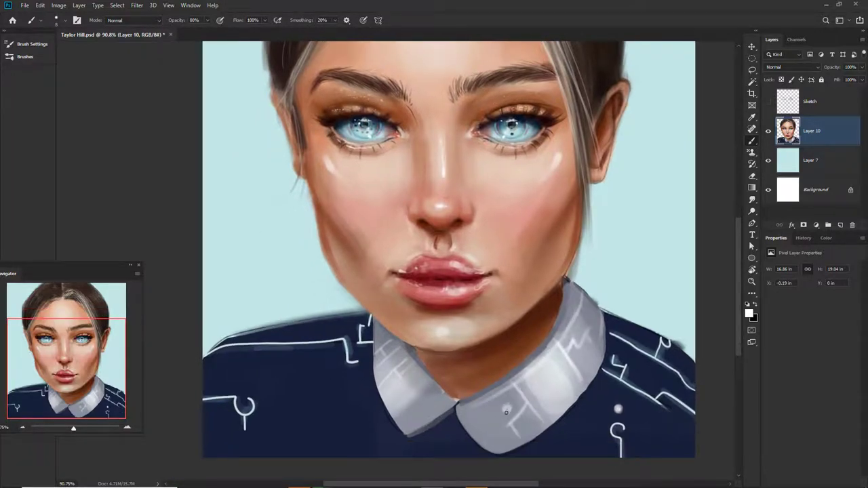
scroll(505, 412, up, 1)
drag(381, 362, 398, 381)
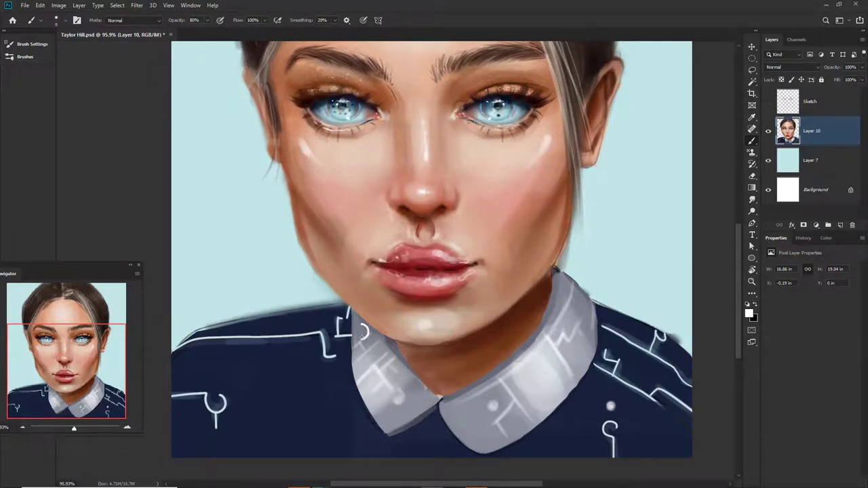
scroll(363, 332, down, 2)
key(r)
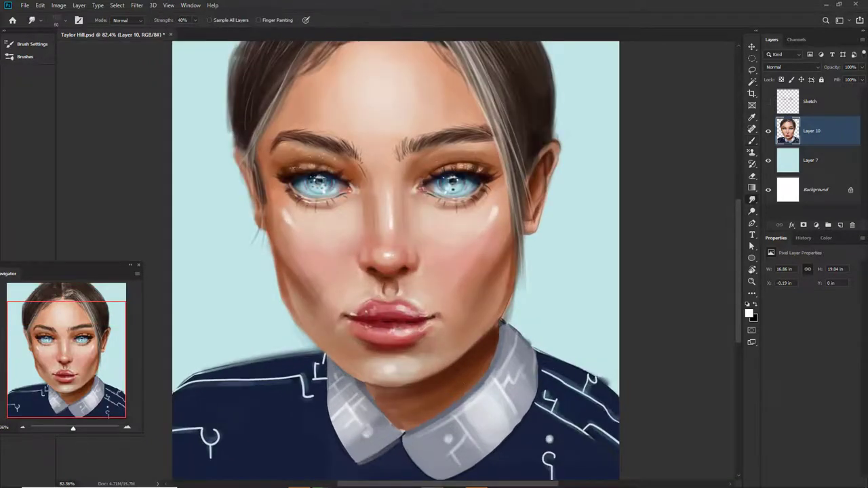
Step: Add a new blush layer above the portrait and set red as the painting colour
scroll(503, 357, down, 1)
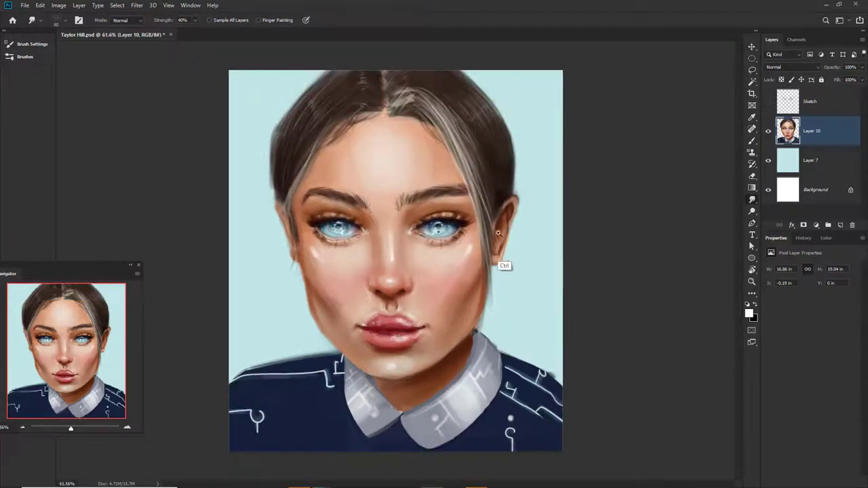
key(b)
scroll(474, 360, up, 1)
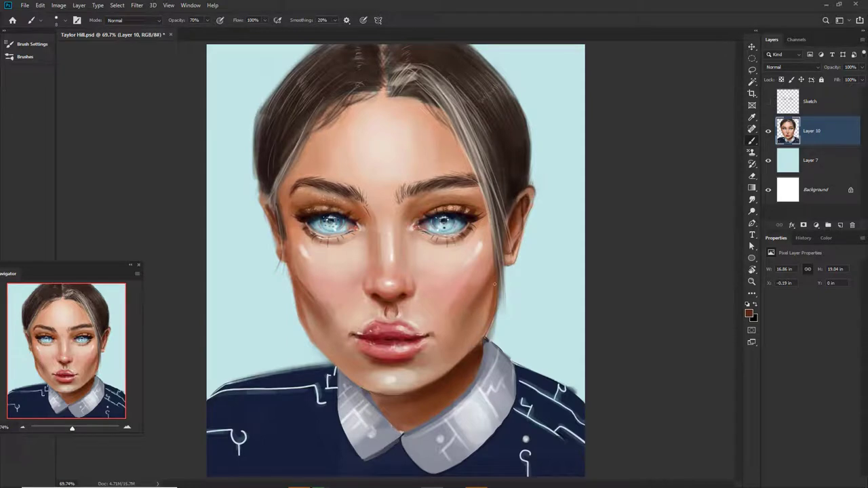
scroll(312, 317, up, 1)
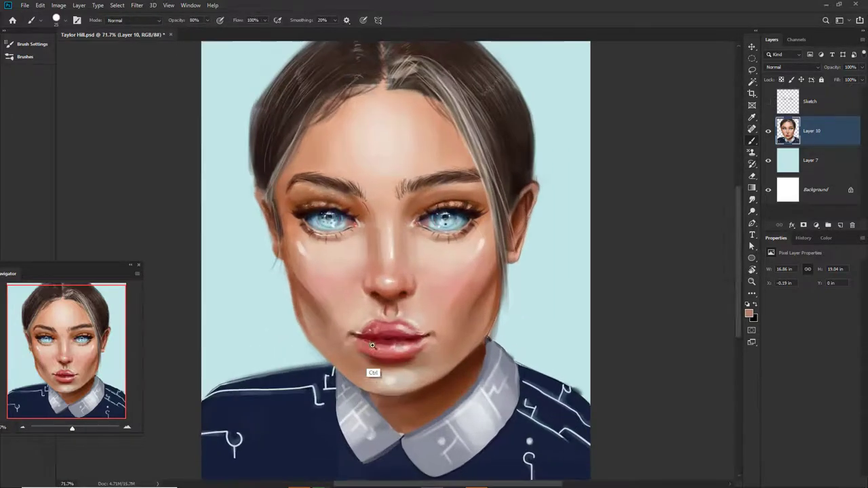
key(ctrl+shift+alt+n)
click(748, 313)
click(833, 120)
Step: Paint pink blush on both cheeks with a larger brush and smudge it soft
key(bracketright)
key(bracketright)
key(bracketright)
drag(318, 268, 334, 275)
drag(444, 265, 459, 271)
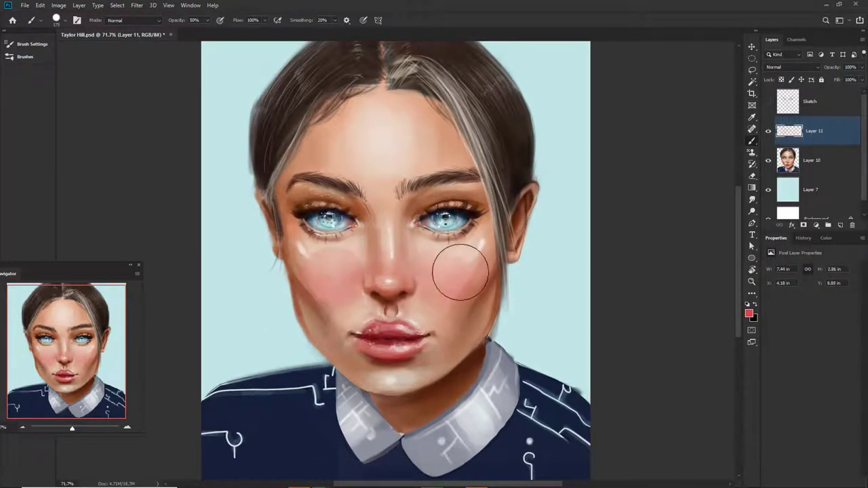
key(r)
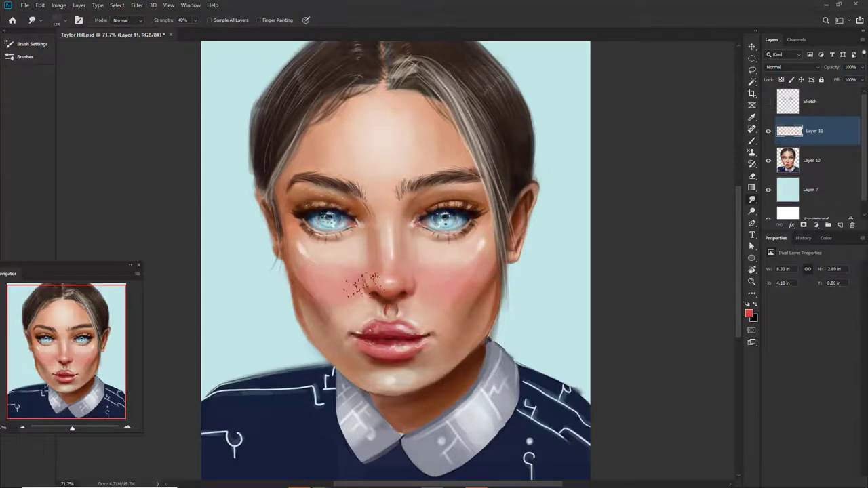
scroll(404, 253, down, 3)
scroll(406, 255, up, 2)
key(ctrl+shift+alt+n)
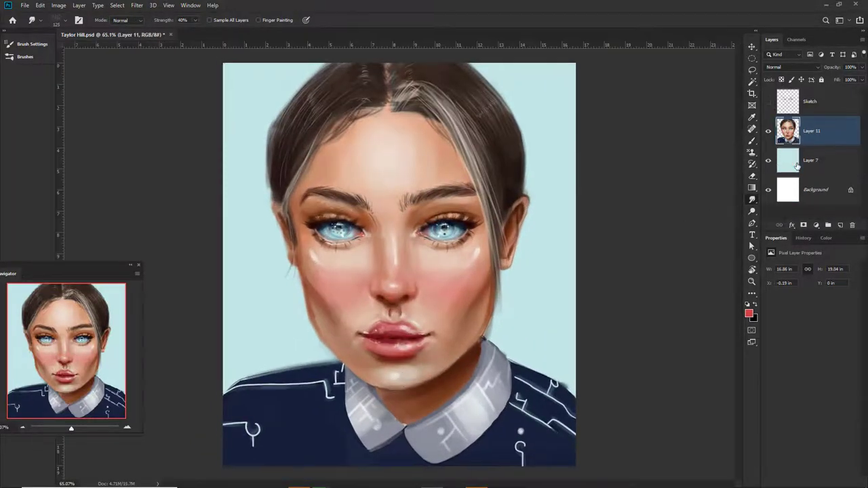
Step: Paint light cyan glows and dab soft bokeh circles around the background
click(749, 312)
key(Return)
key(b)
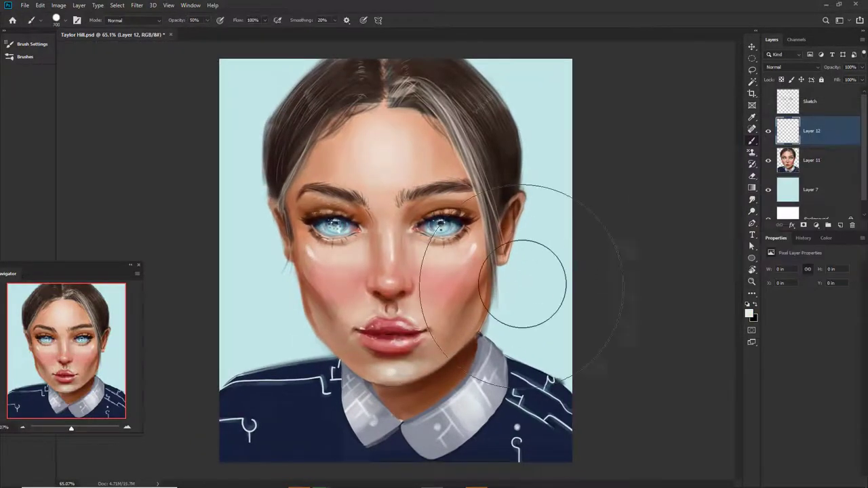
drag(523, 262, 523, 300)
drag(257, 284, 252, 319)
key(0)
click(543, 155)
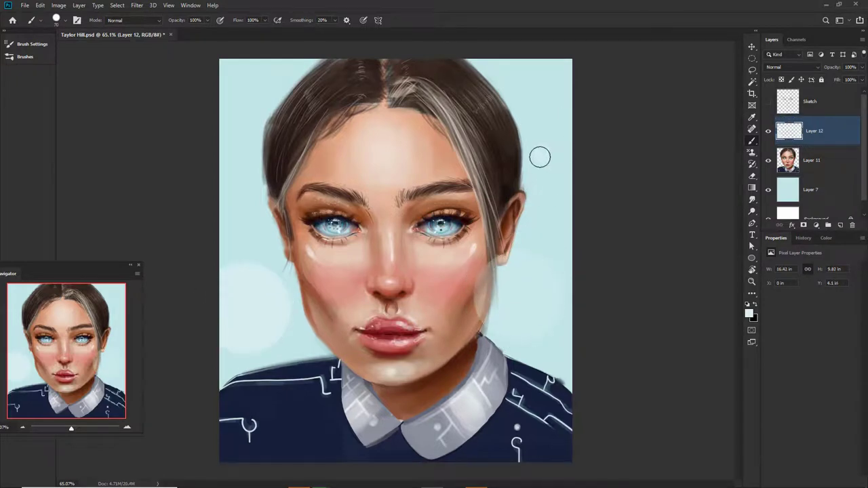
click(549, 108)
click(246, 165)
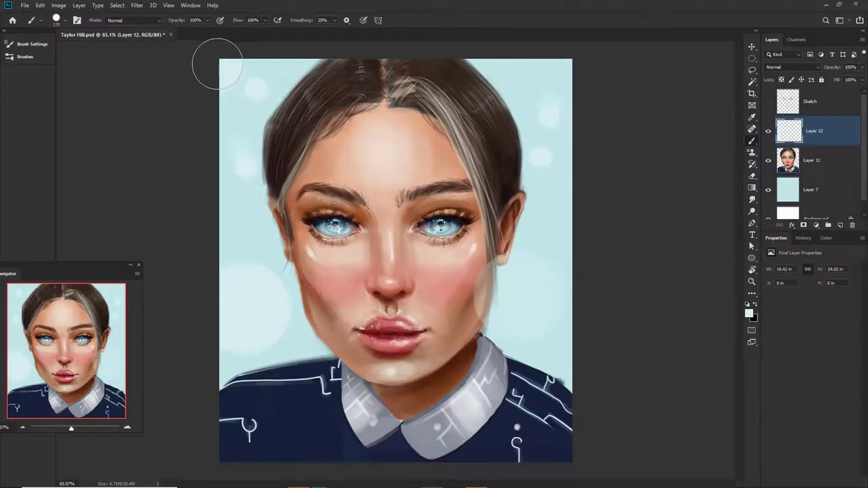
Step: Sign the bottom-left corner with 2021, compare against the Sketch layer, and save
drag(510, 323, 499, 323)
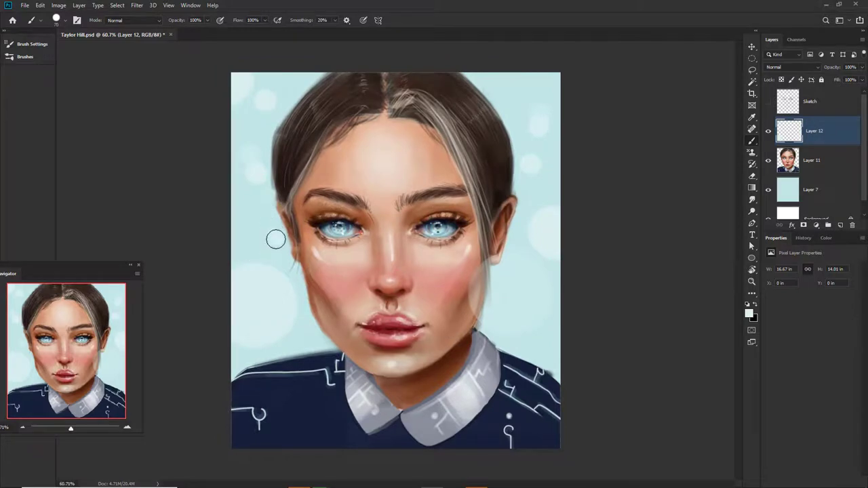
scroll(293, 397, up, 3)
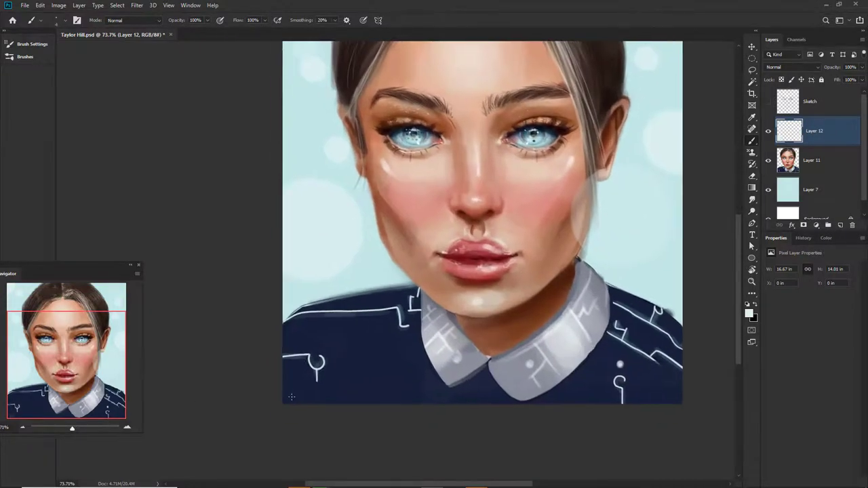
mouse_move(291, 396)
mouse_down()
mouse_move(316, 365)
mouse_move(369, 373)
mouse_up()
key(ctrl+0)
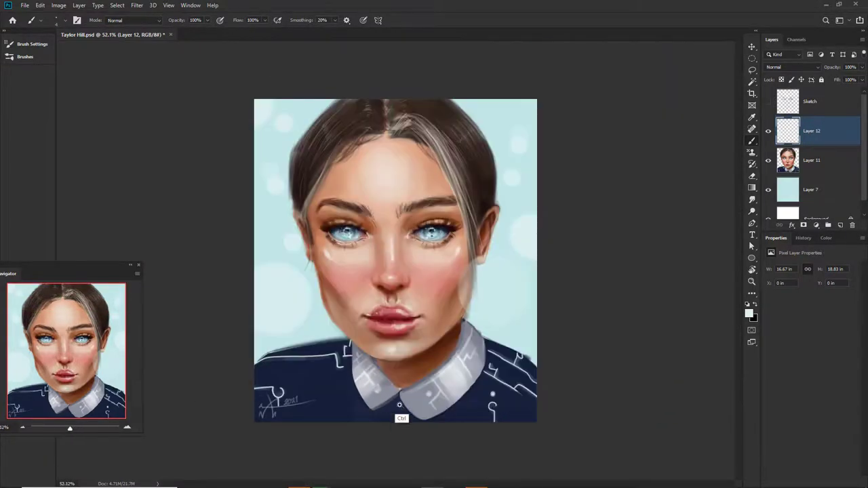
click(768, 101)
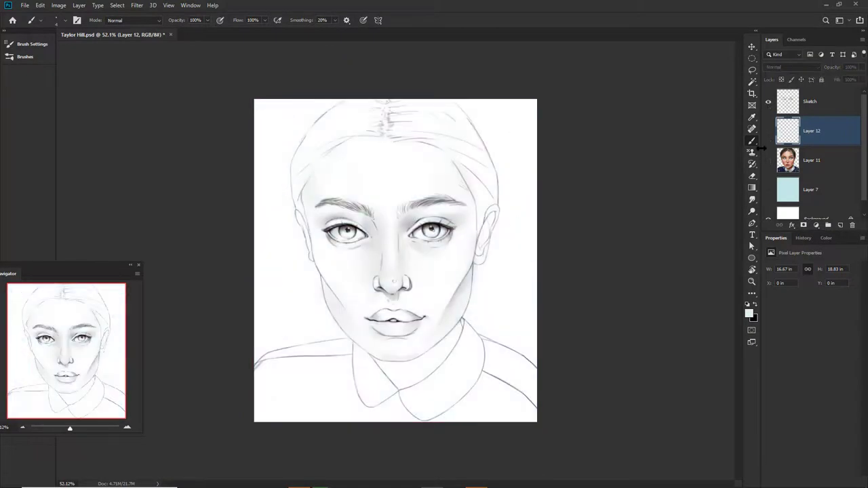
alt+click(768, 131)
scroll(536, 326, up, 1)
key(ctrl+s)
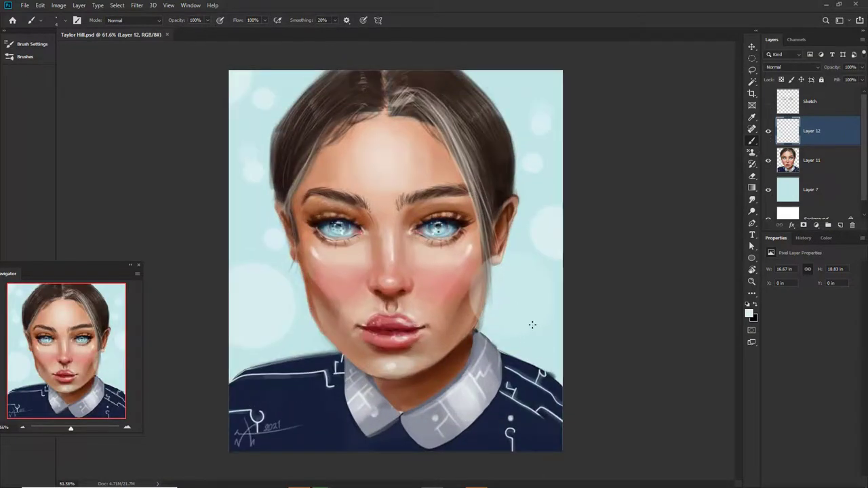